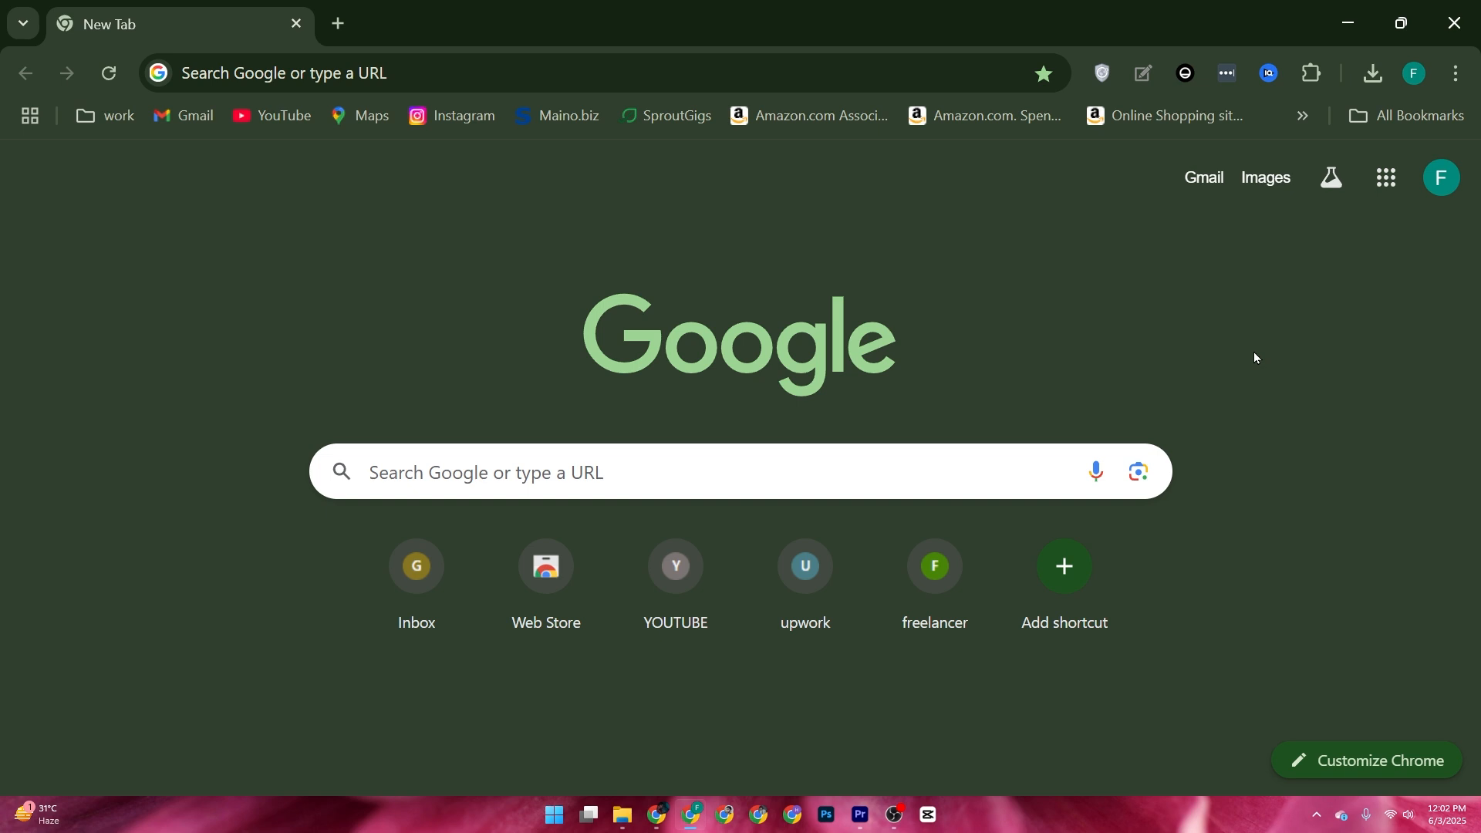
# - Open canva.com in the browser
pyautogui.click(754, 495)
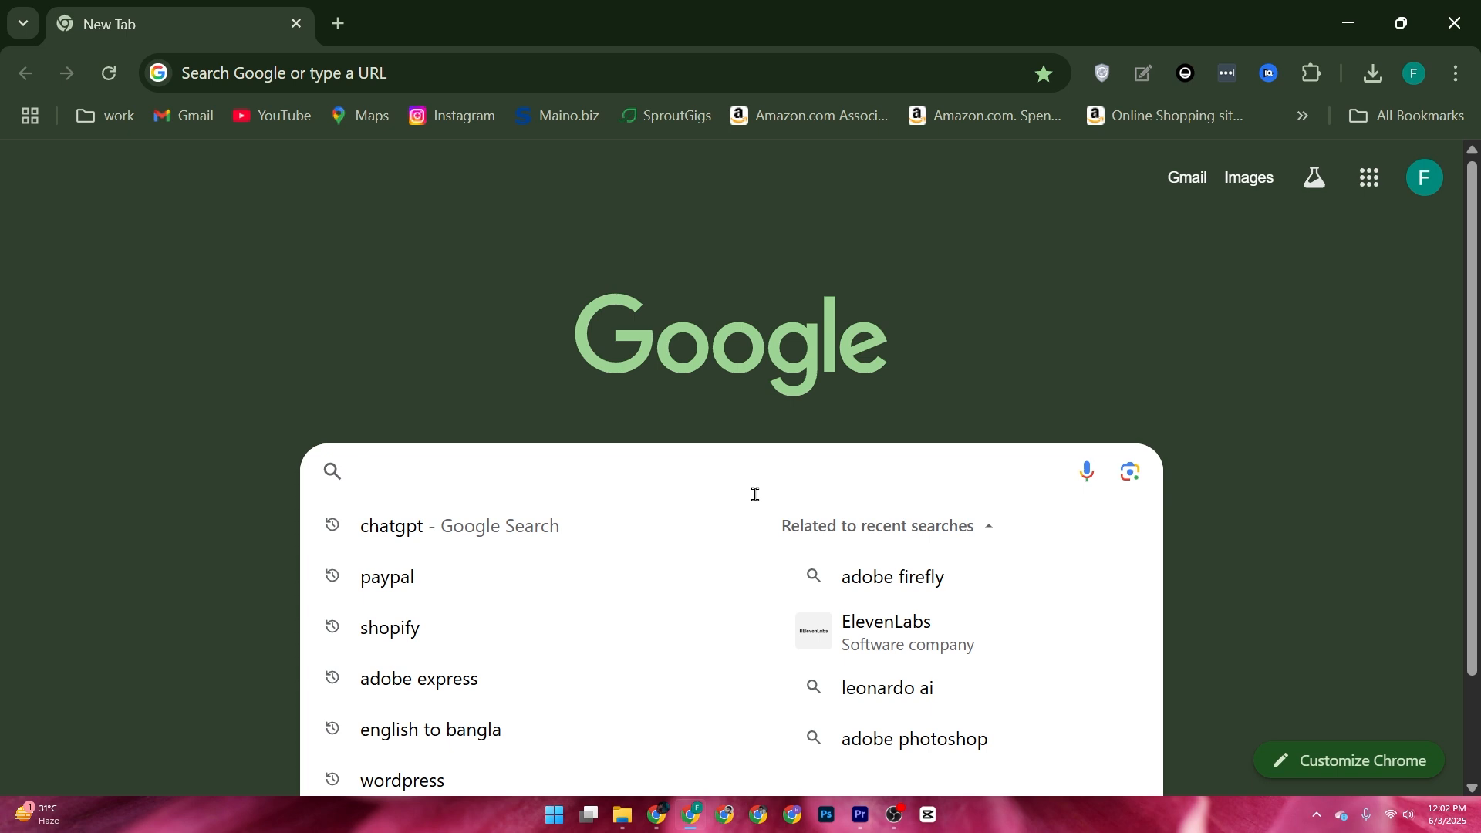
pyautogui.write('canva.com')
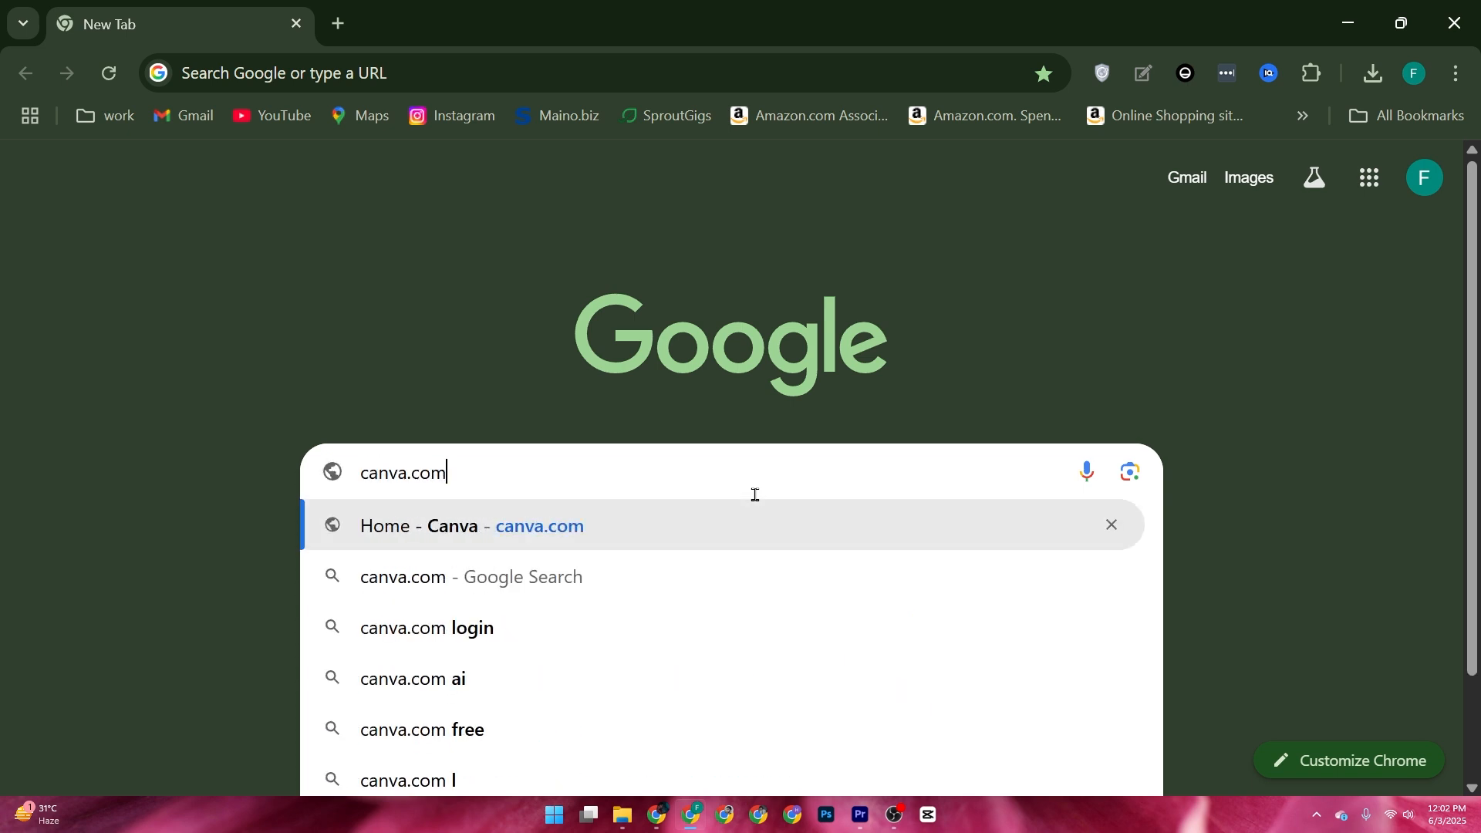
pyautogui.press('Return')
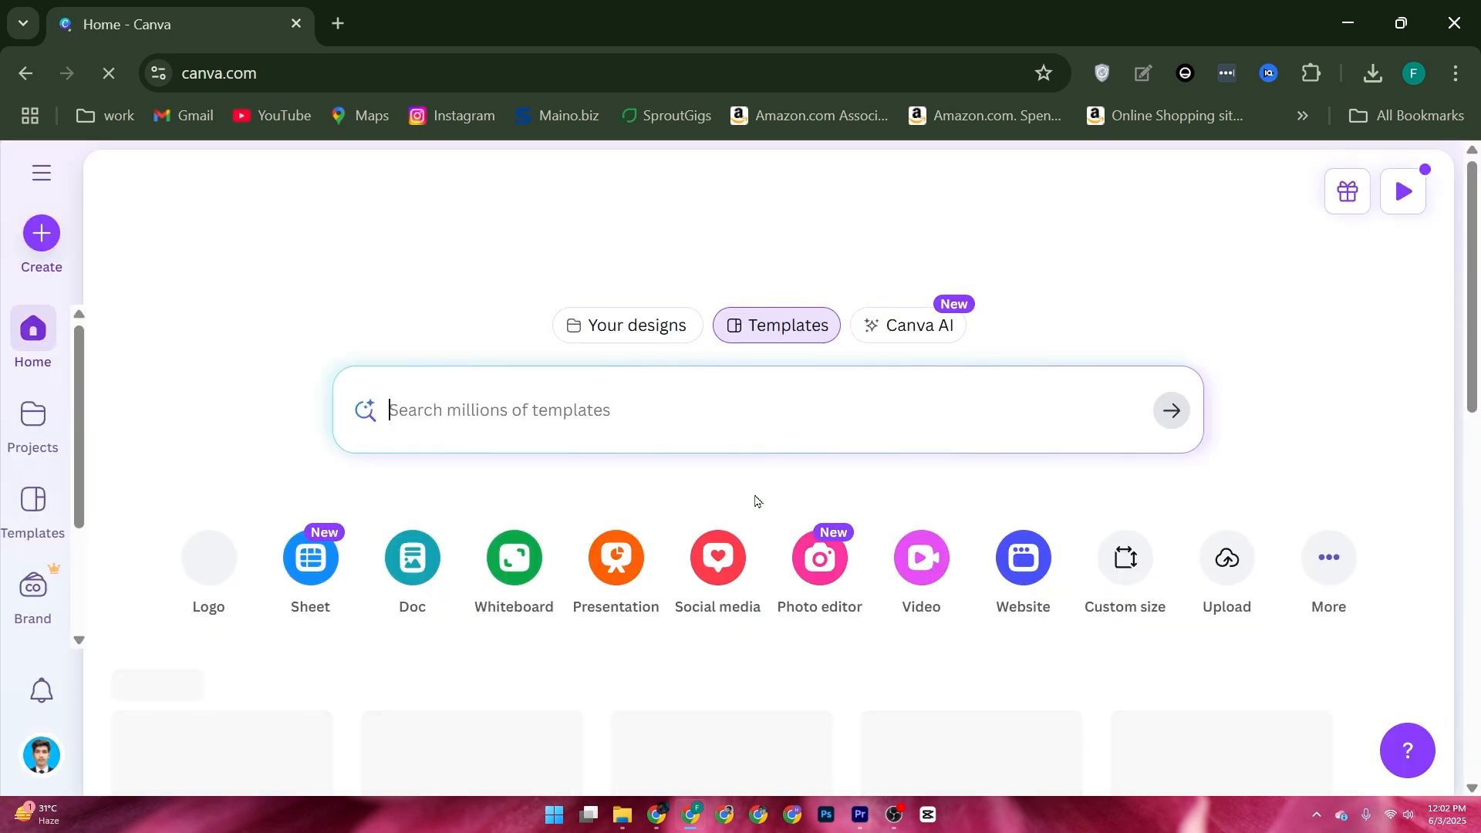
# - Search the Canva templates for "website"
pyautogui.click(699, 433)
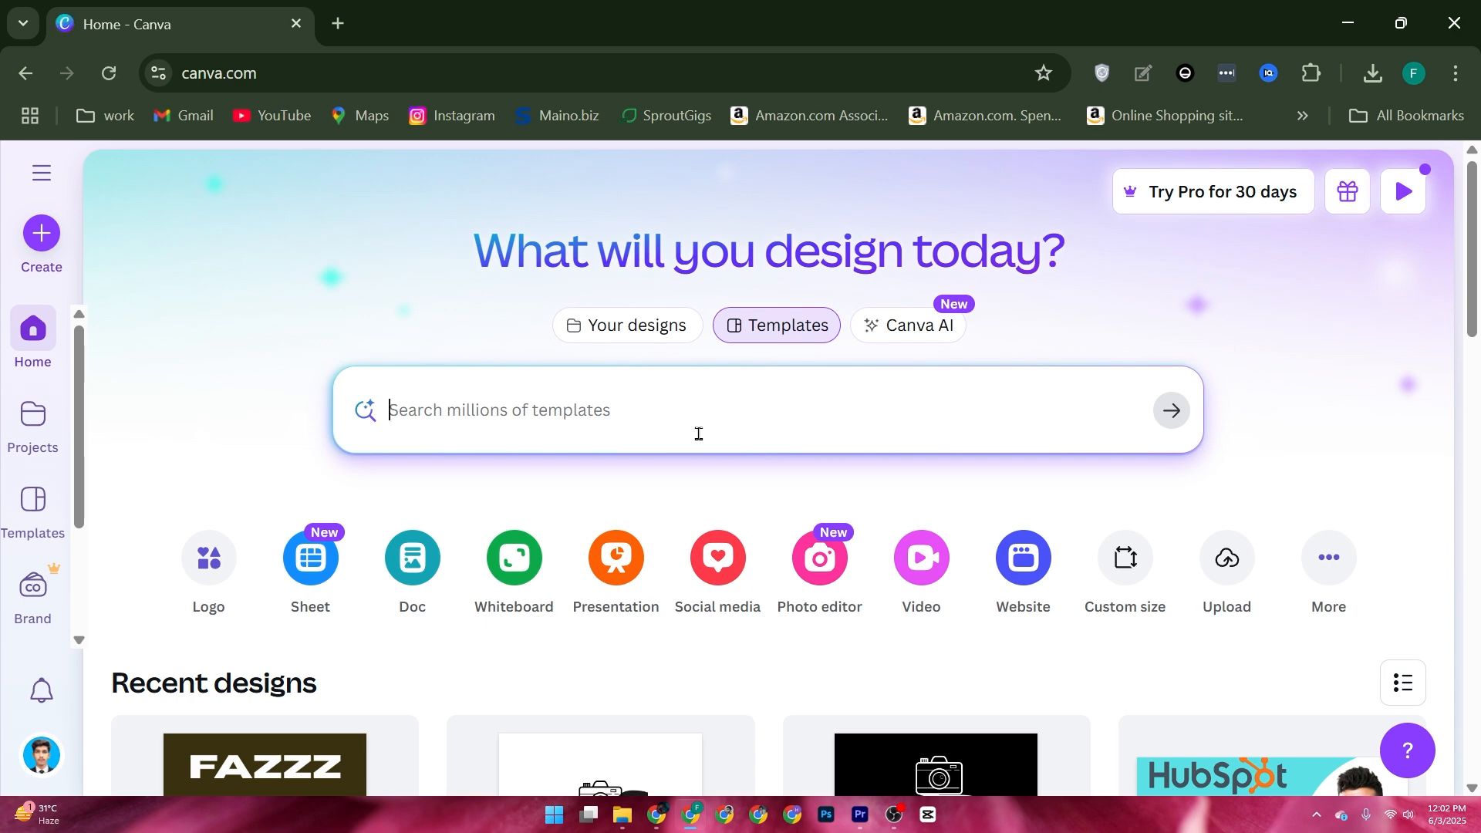
pyautogui.write('website')
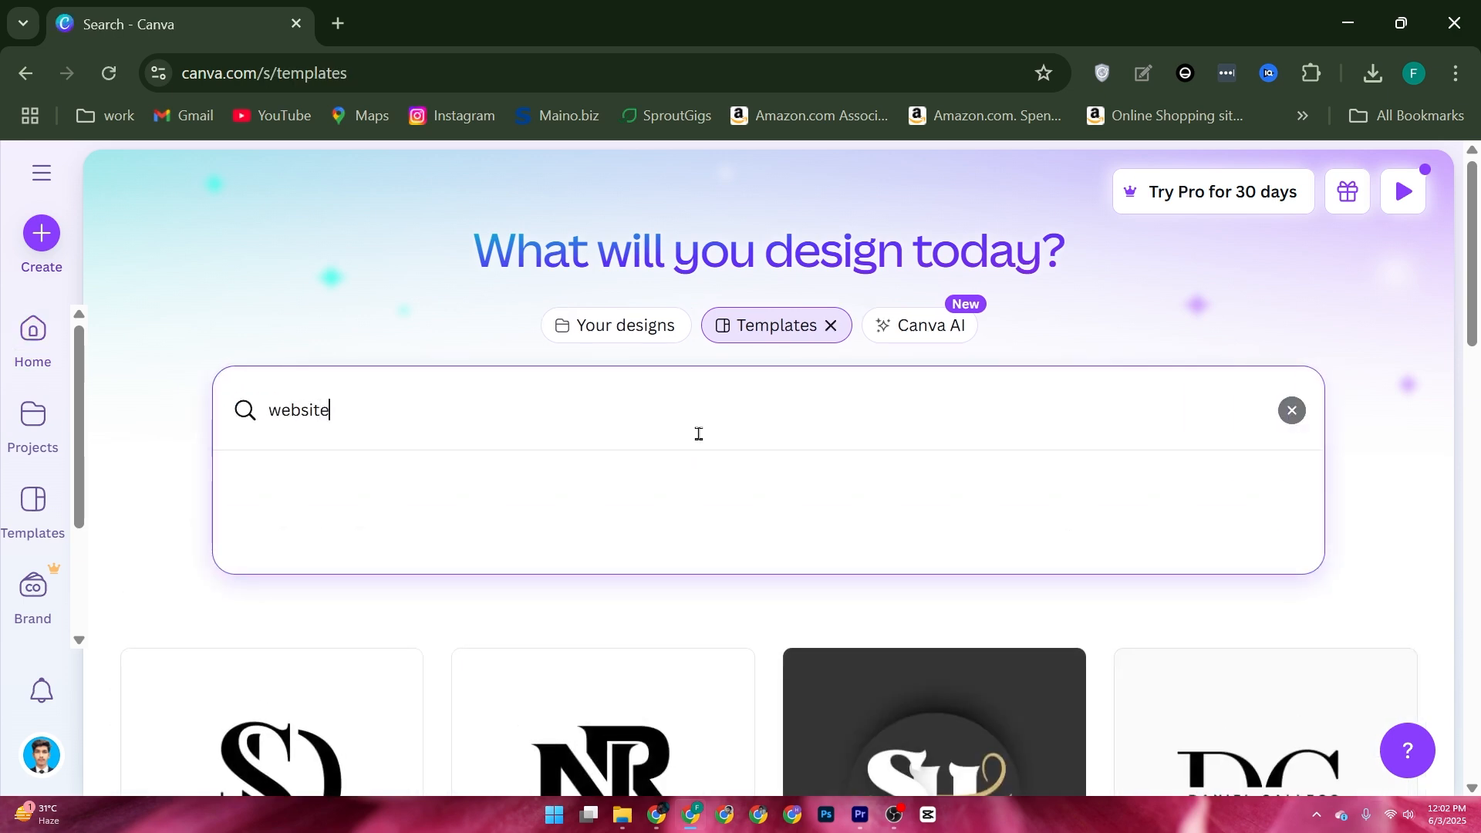
pyautogui.press('Return')
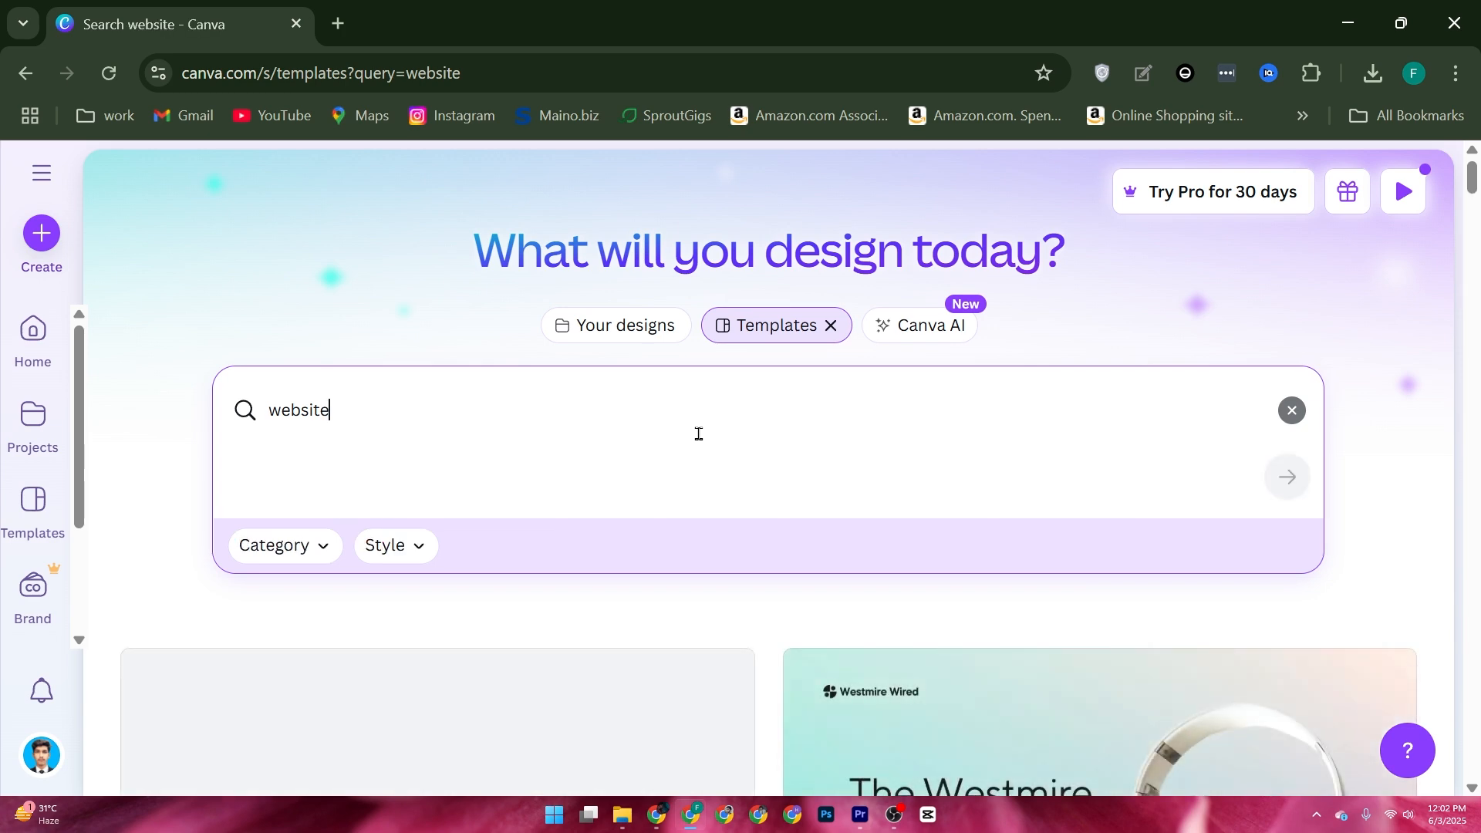
# - Browse the website templates and preview the "Design the future" brand agency portfolio template
pyautogui.scroll(-5, 783, 341)
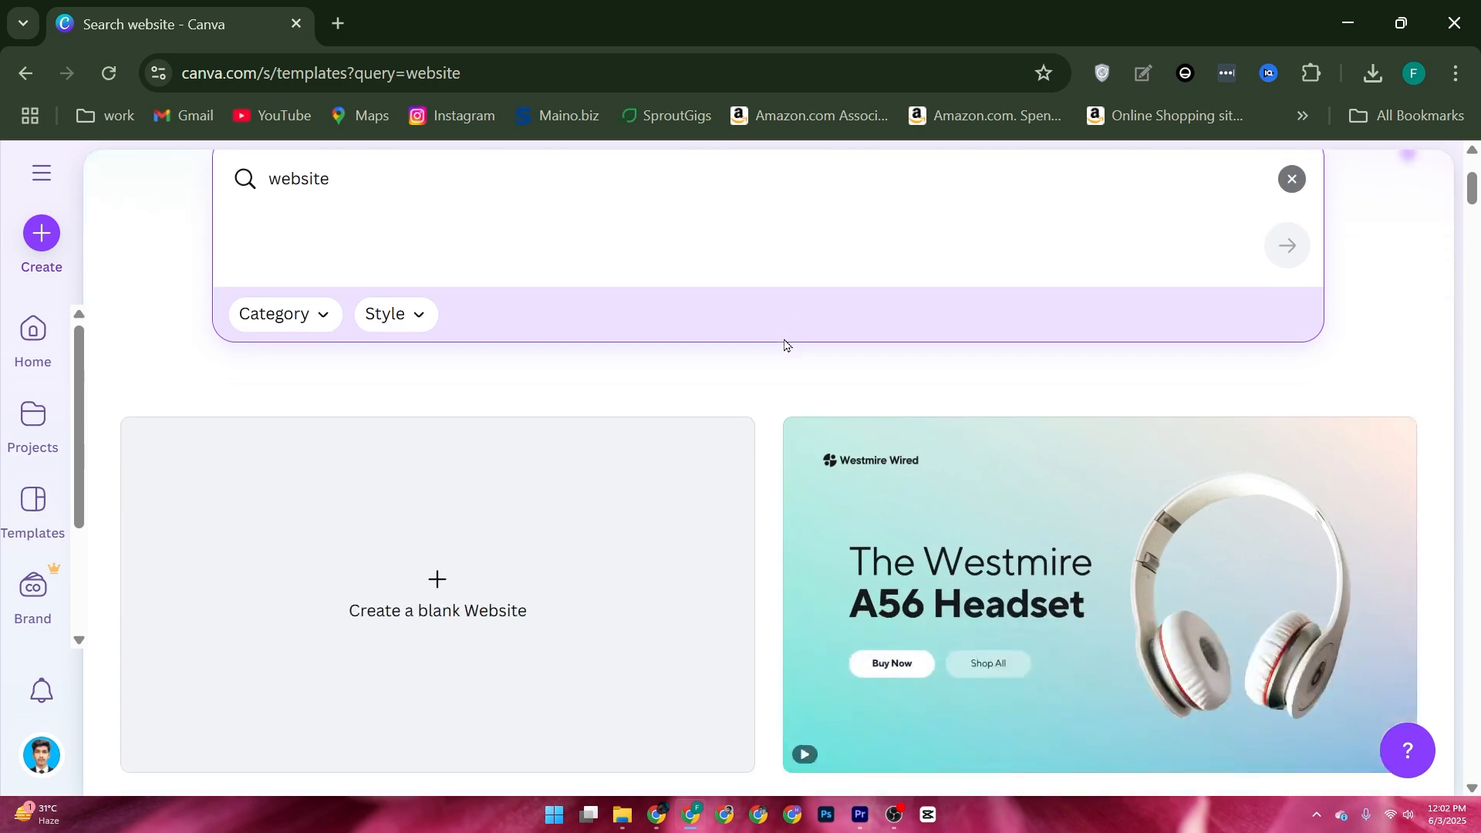
pyautogui.scroll(-6, 785, 346)
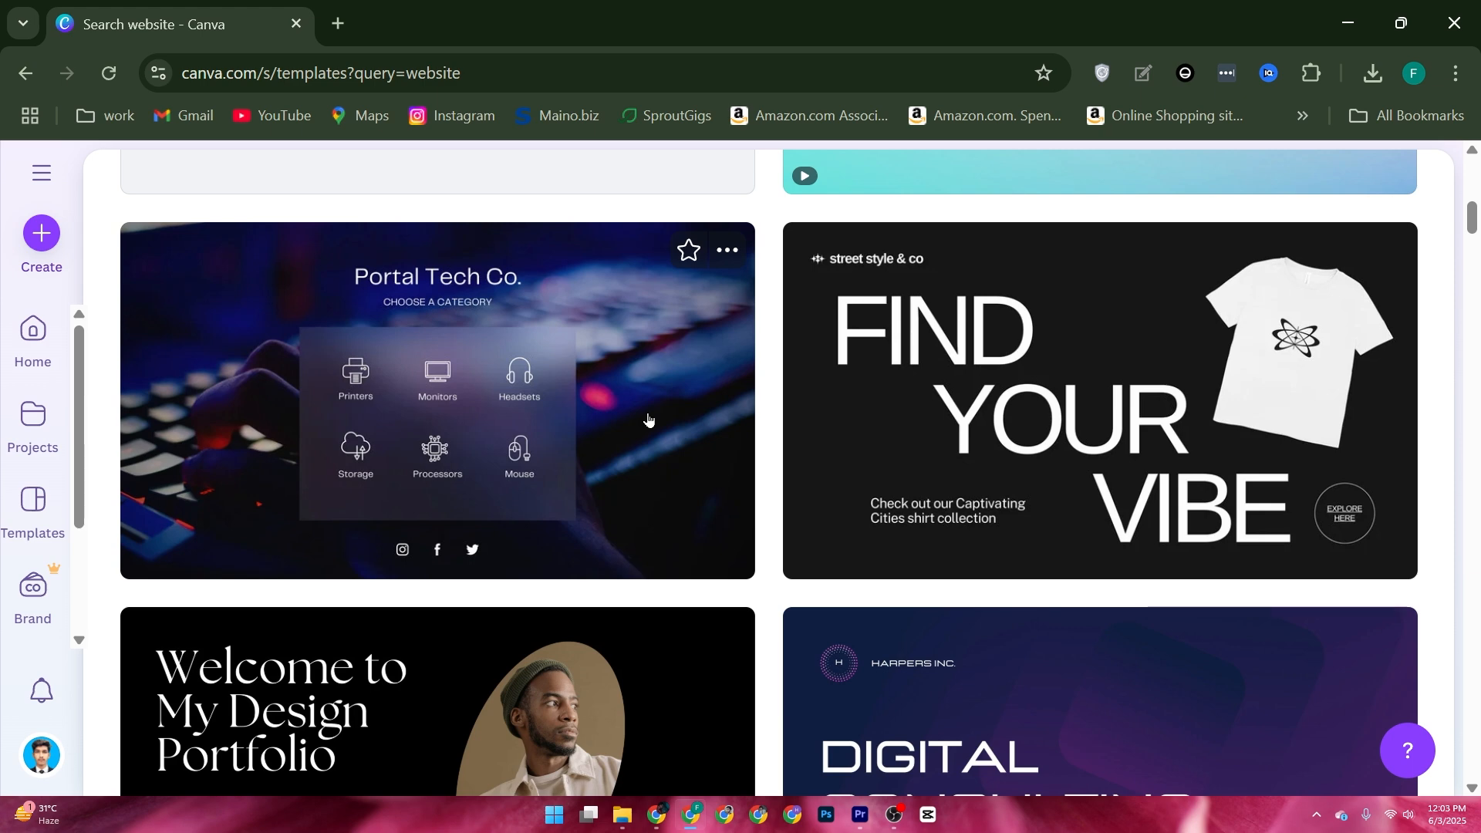
pyautogui.scroll(10, 647, 417)
pyautogui.scroll(-4, 601, 414)
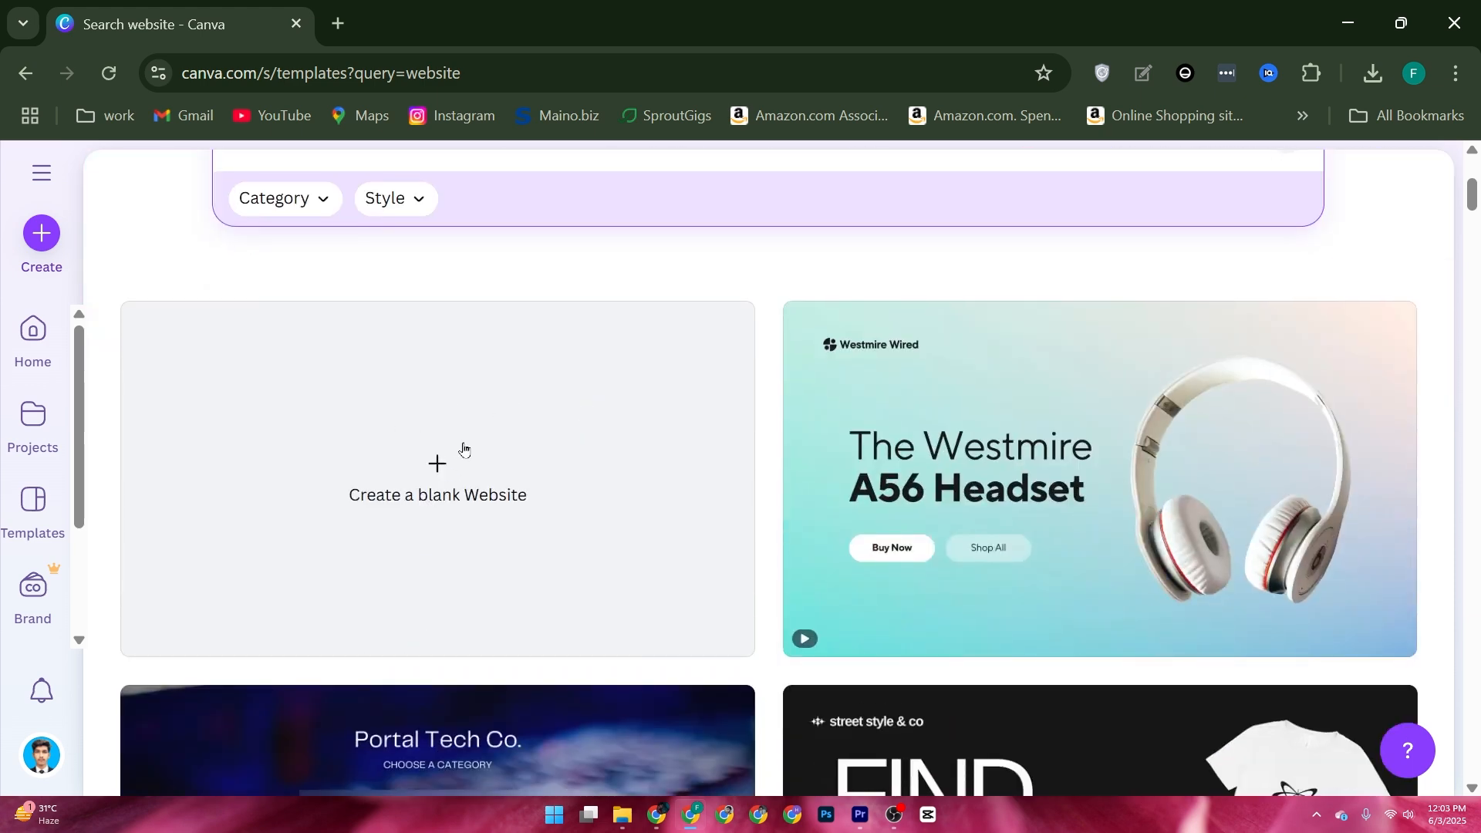
pyautogui.scroll(-5, 436, 435)
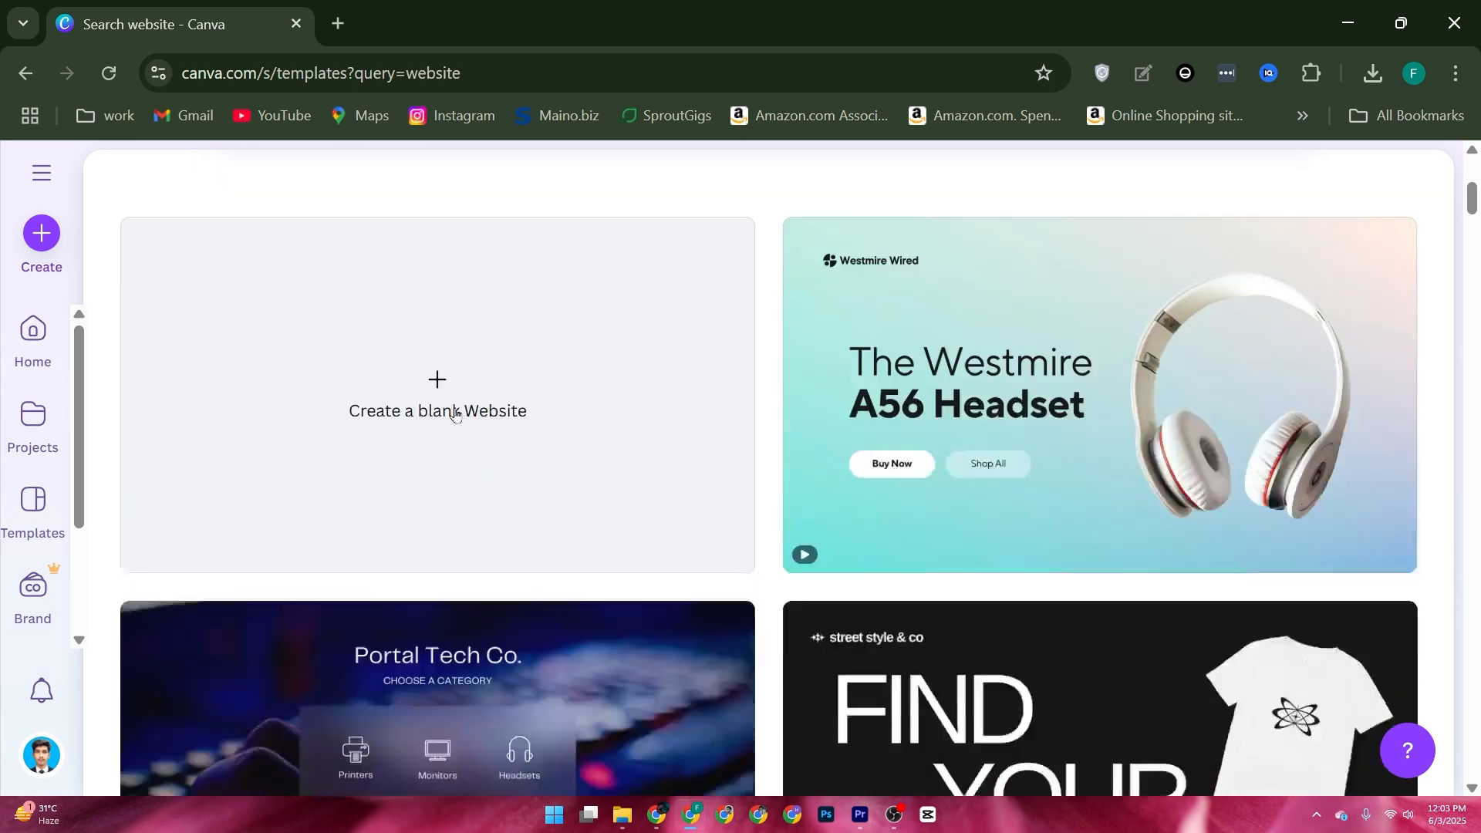
pyautogui.scroll(-2, 509, 435)
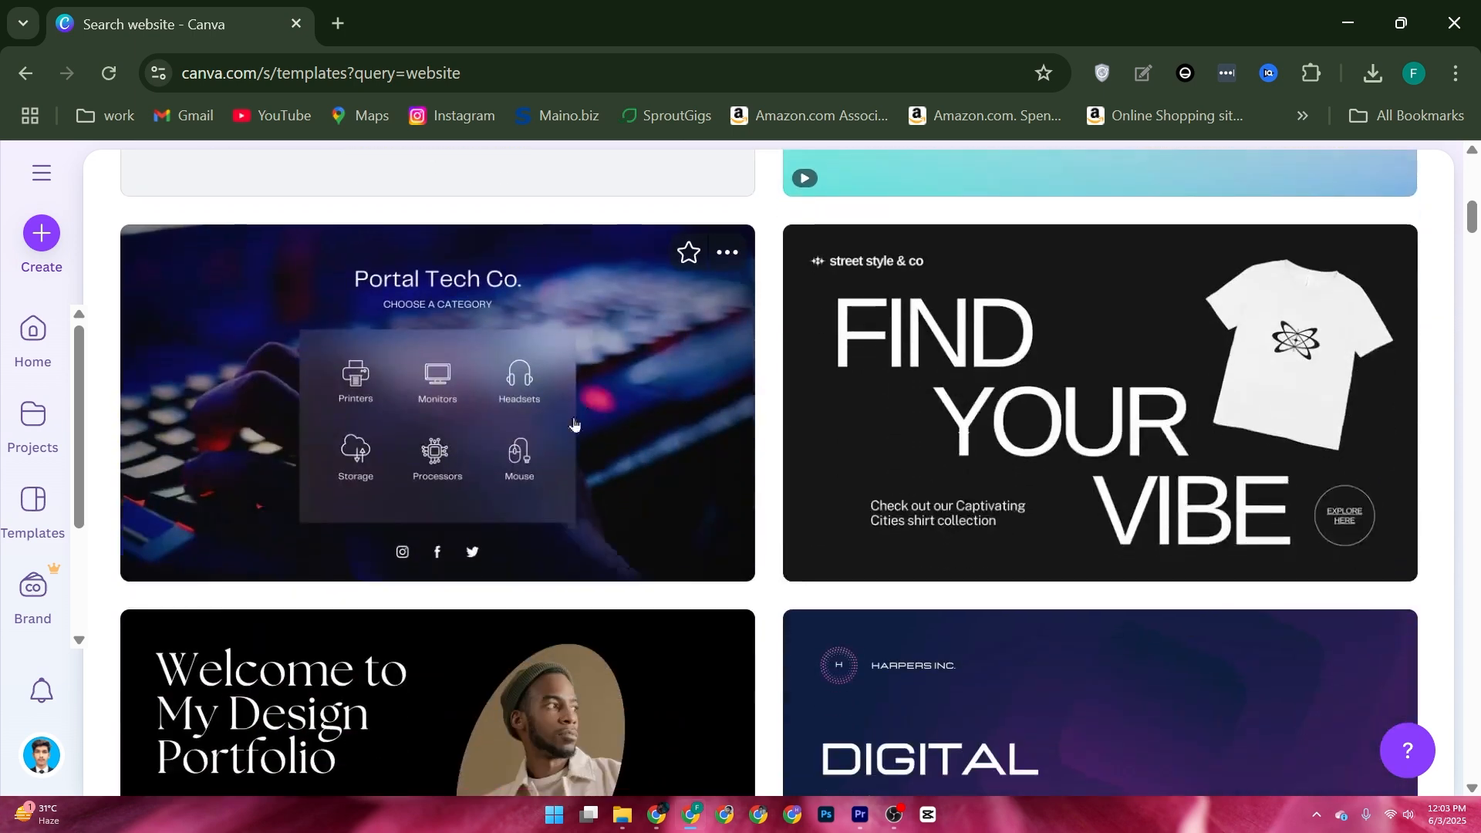
pyautogui.scroll(-3, 400, 413)
pyautogui.scroll(1, 528, 334)
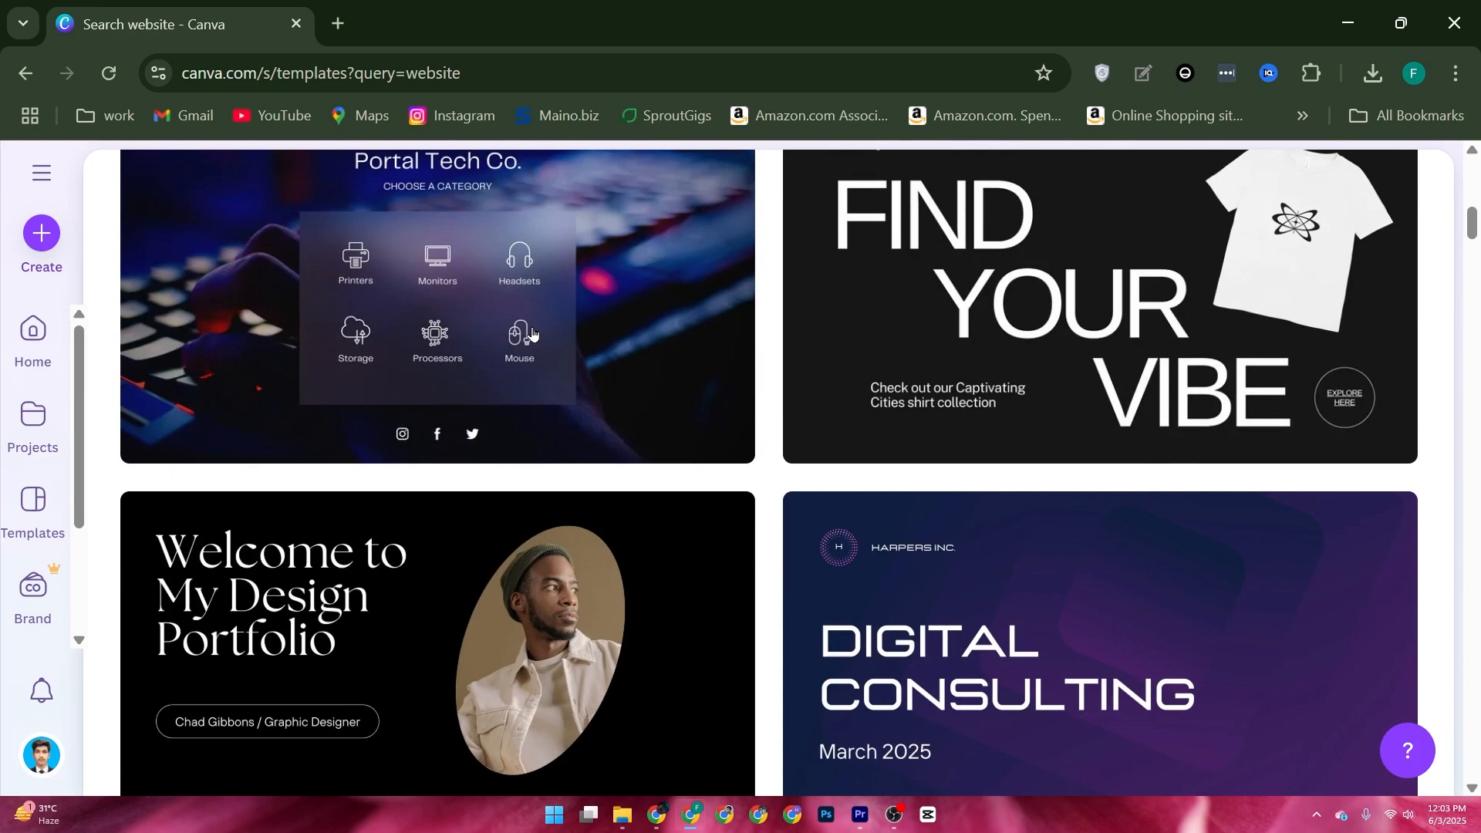
pyautogui.scroll(2, 529, 333)
pyautogui.scroll(-10, 530, 334)
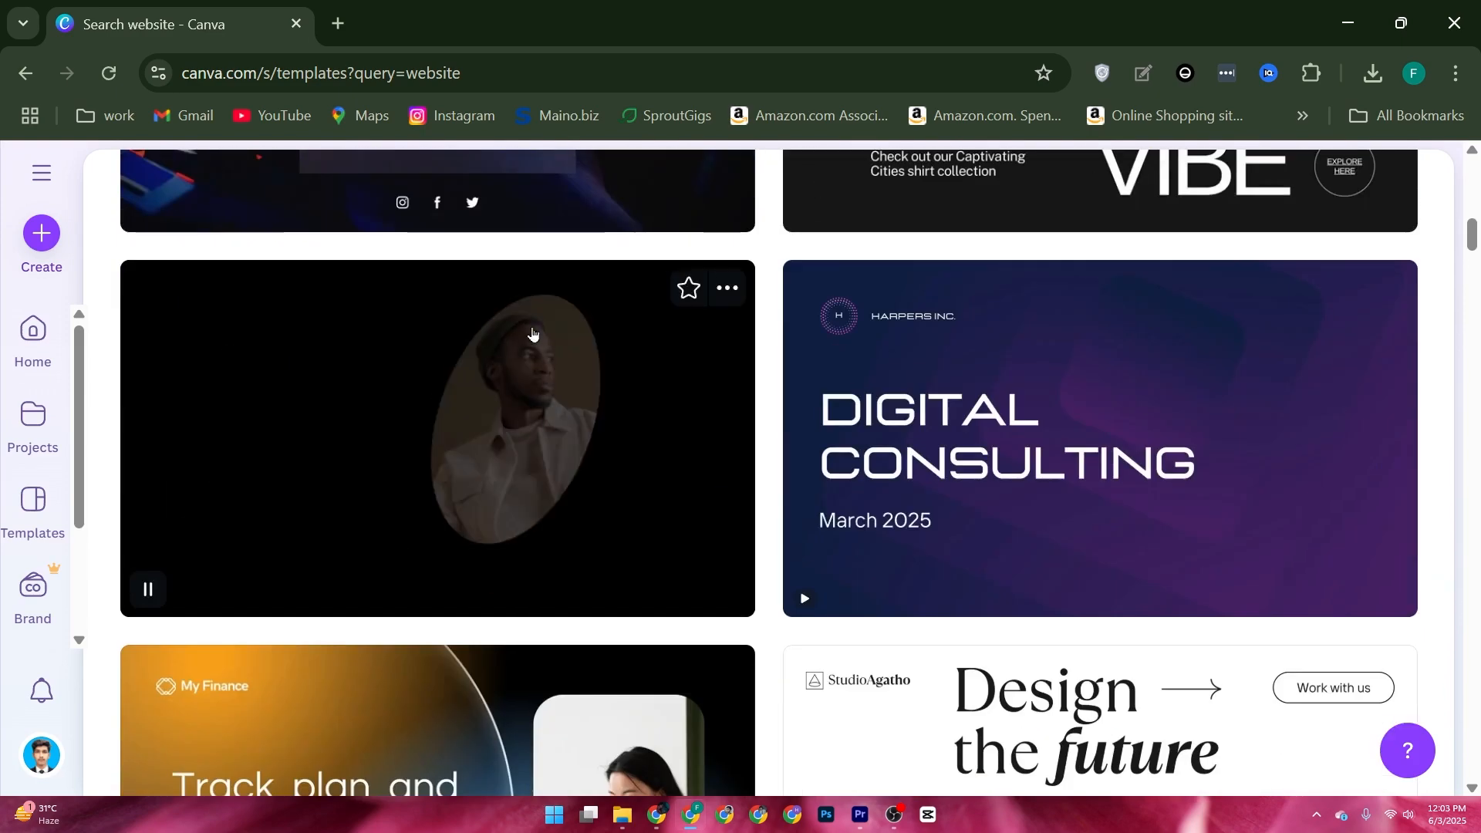
pyautogui.scroll(-2, 878, 428)
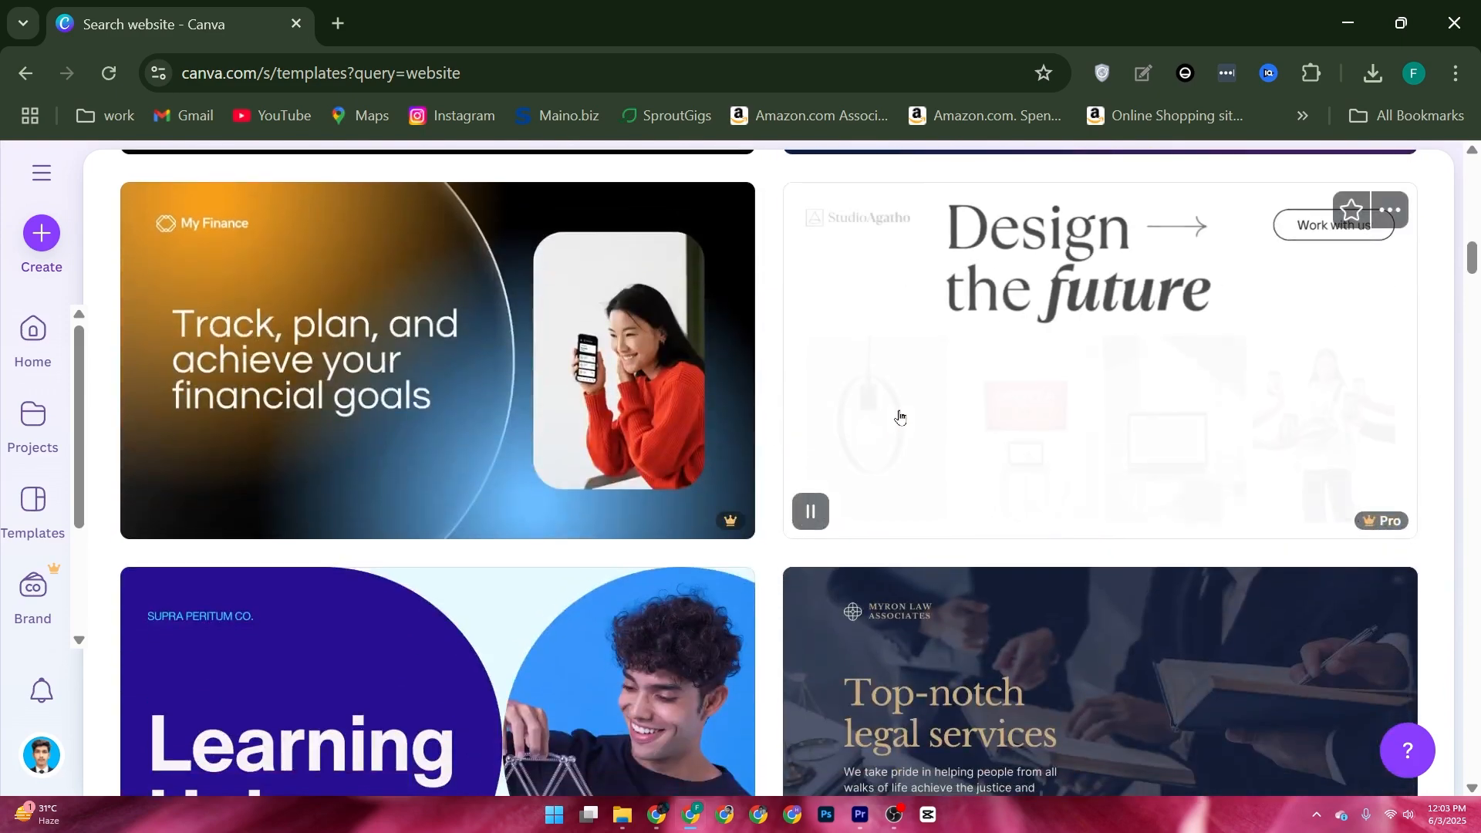
pyautogui.click(896, 413)
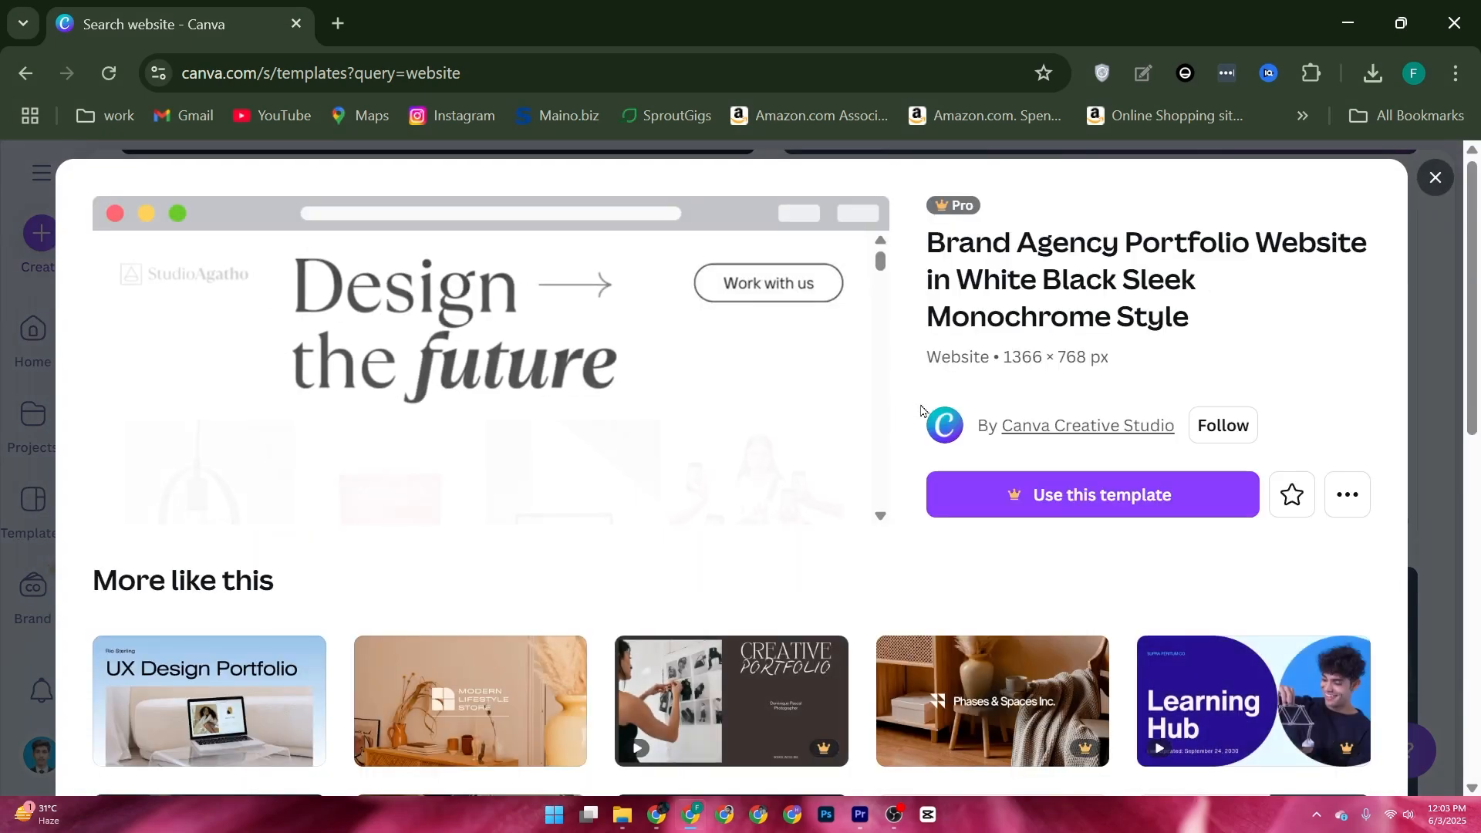
pyautogui.press('Escape')
# - Start a new design from the Softblush Beauty "Launching soon!" website template and dismiss the introductory section tips
pyautogui.scroll(-3, 907, 425)
pyautogui.scroll(-8, 907, 425)
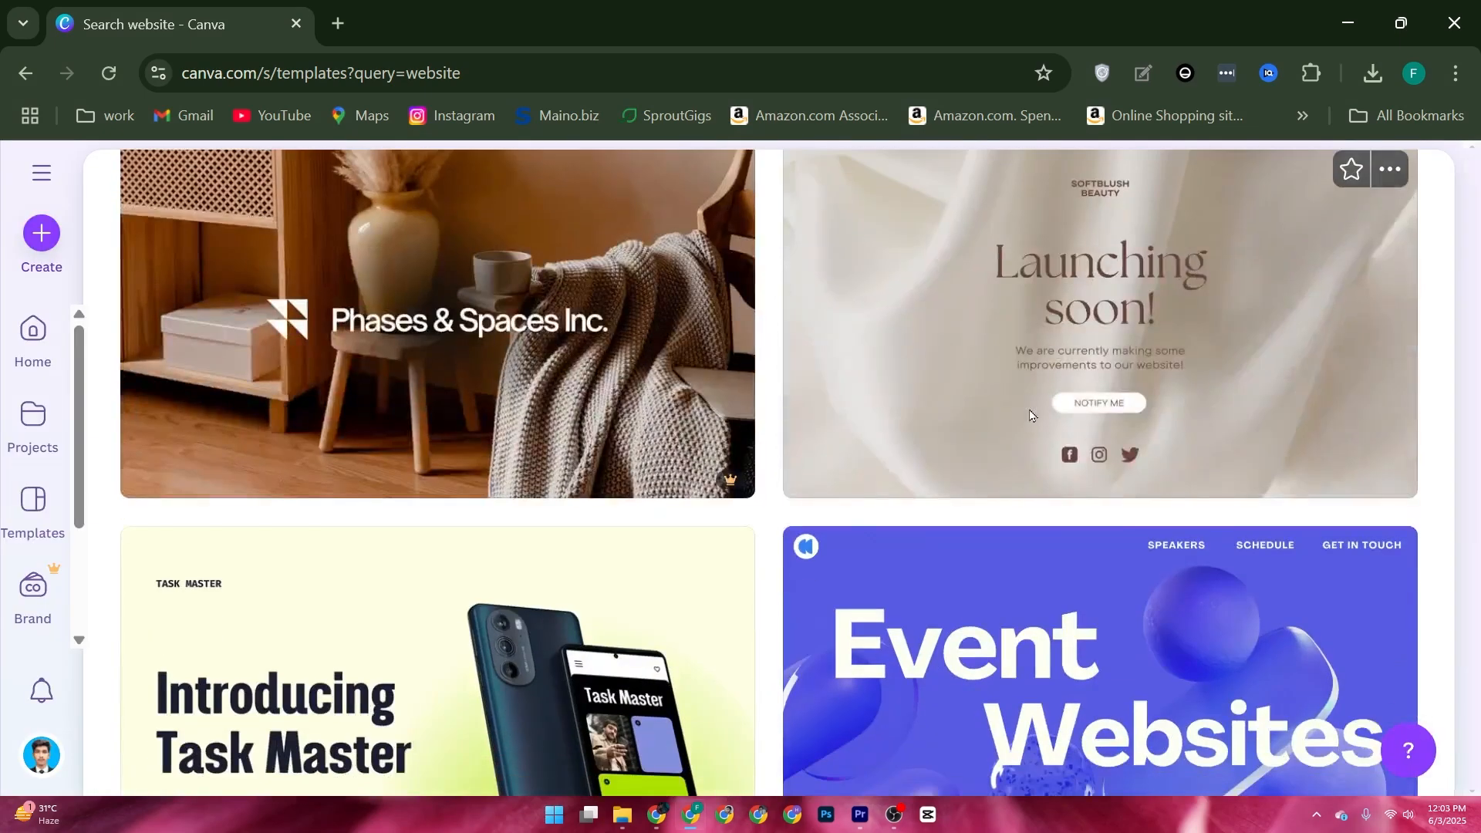
pyautogui.click(1029, 416)
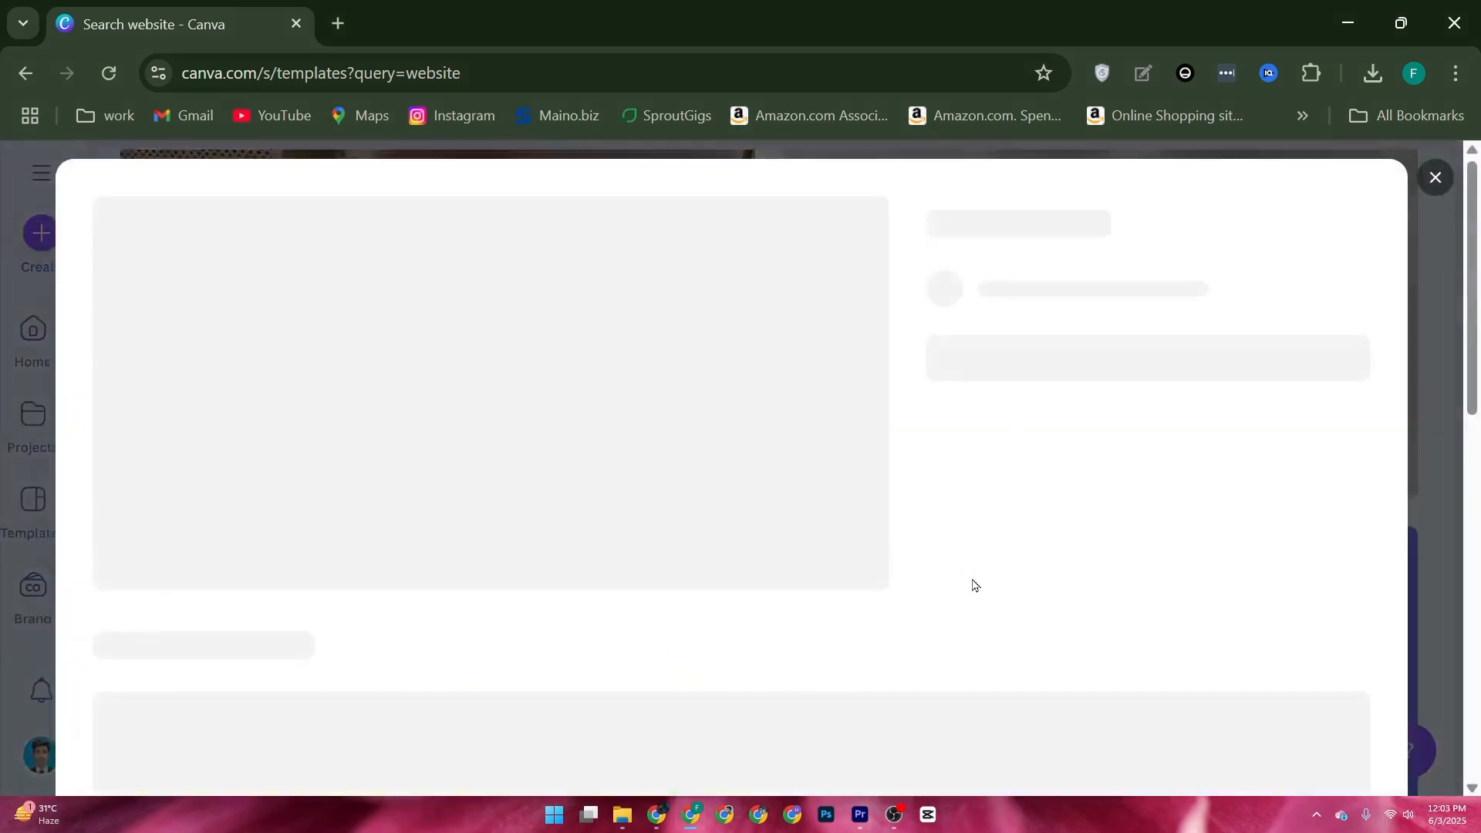
pyautogui.click(1032, 450)
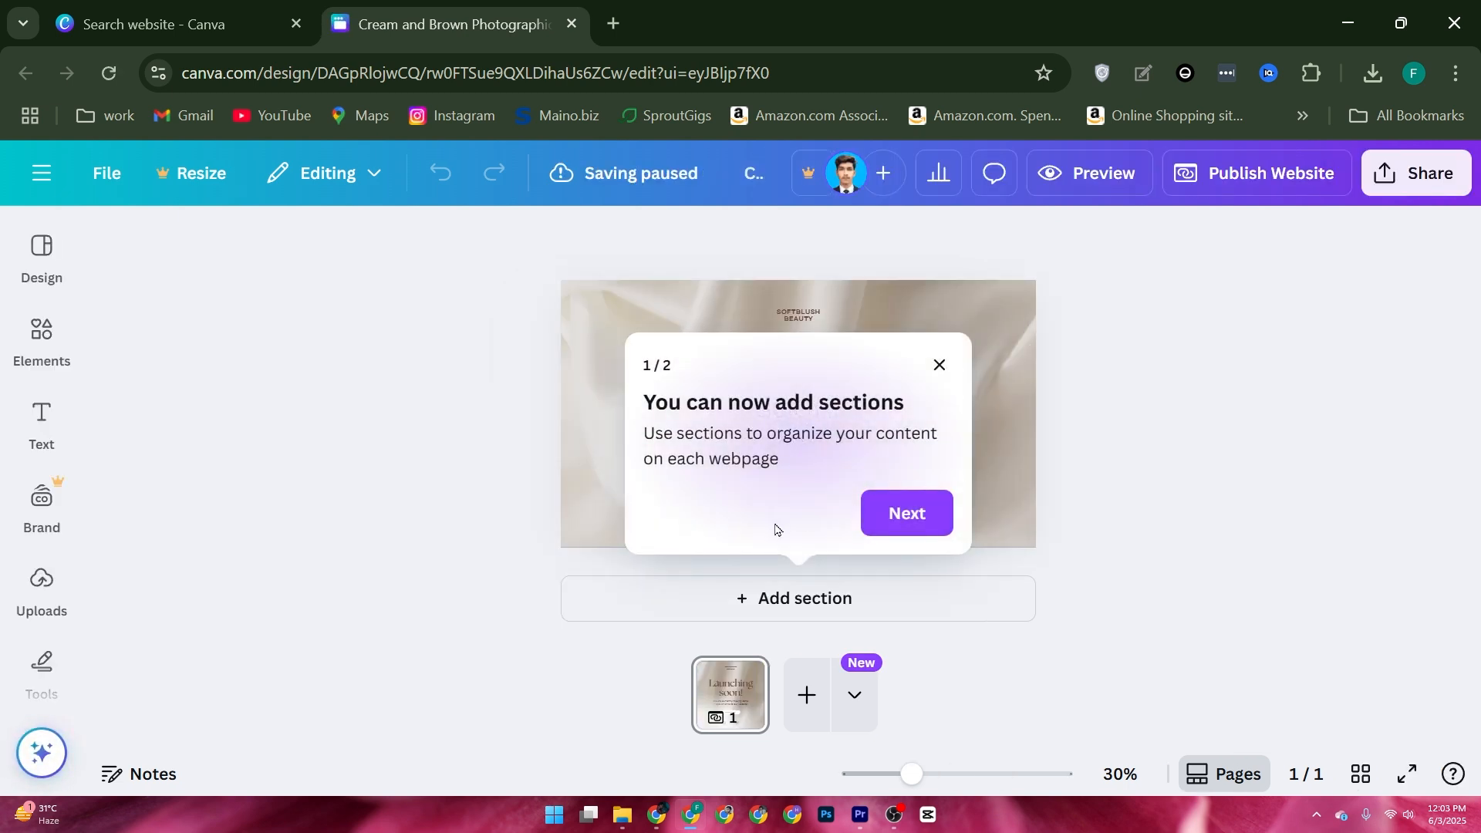
pyautogui.click(904, 520)
pyautogui.click(1045, 598)
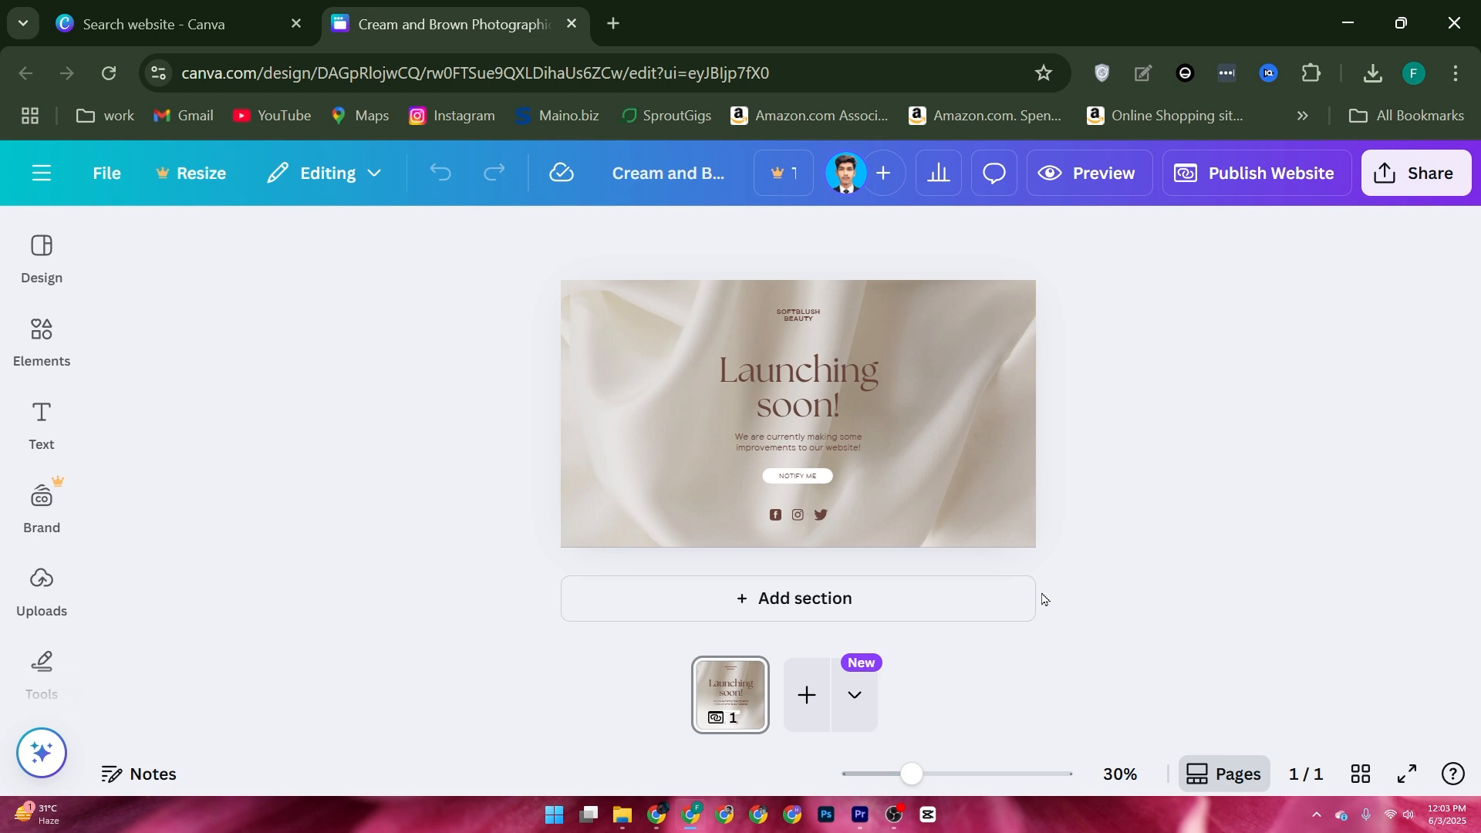
# - Replace the "SOFTBLUSH BEAUTY" brand text above the headline with "FAZLE MAKEUP"
pyautogui.doubleClick(797, 316)
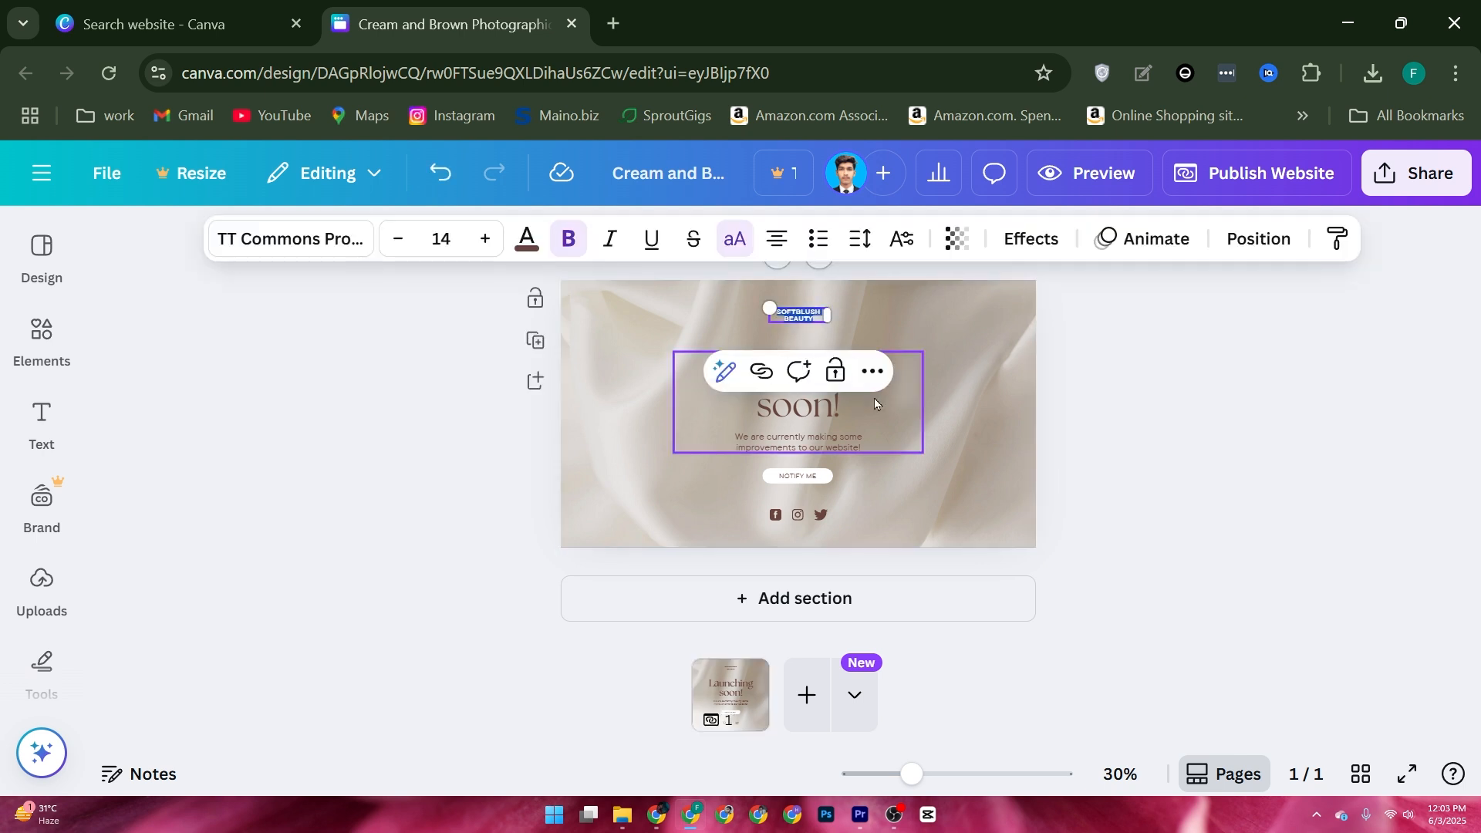
pyautogui.write('FAZLE')
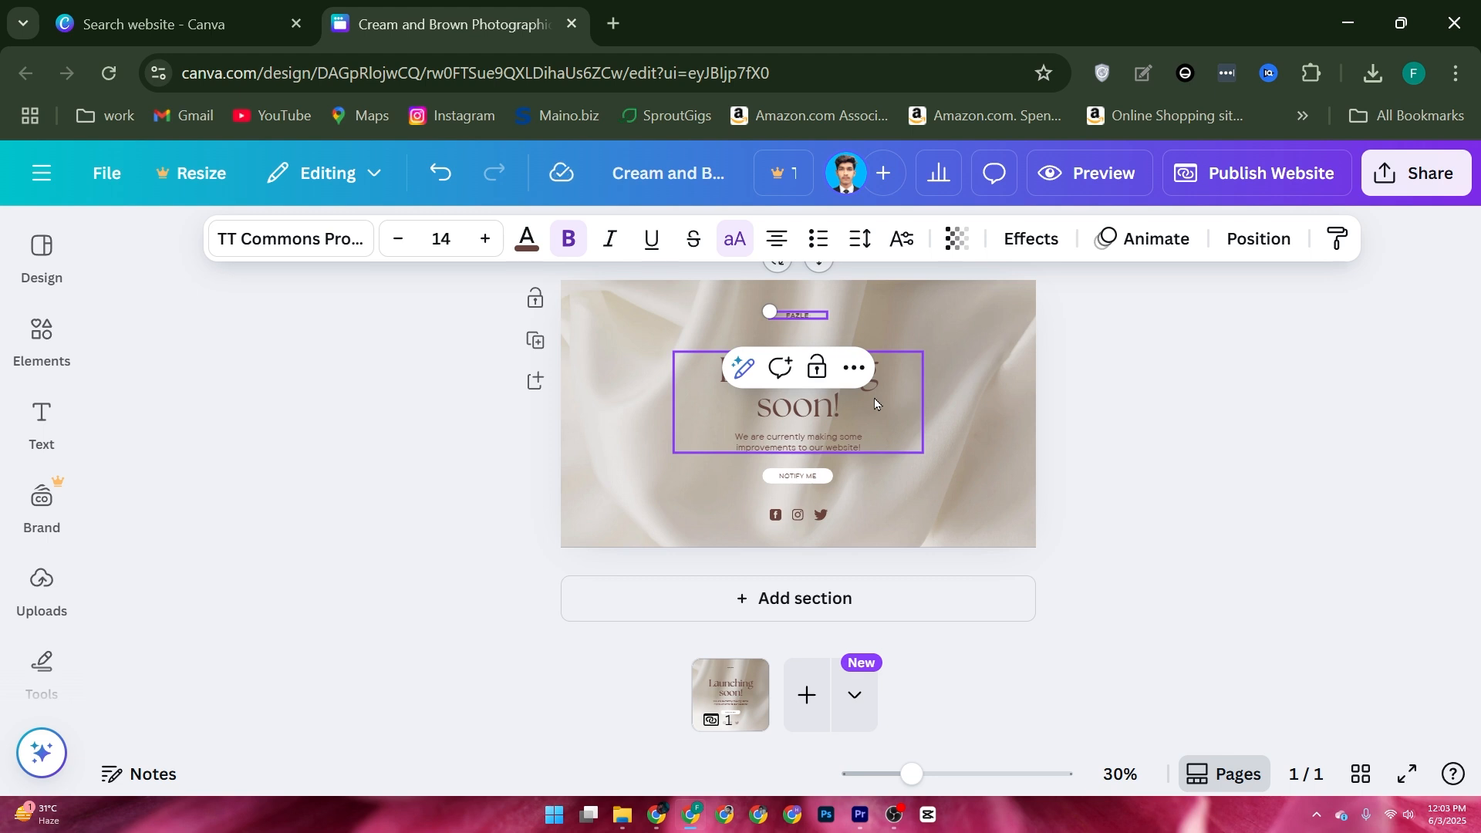
pyautogui.write(' MAKEUP')
# - Enlarge the brand text above the headline to font size 22.4 and centre it horizontally on the page
pyautogui.moveTo(770, 309); pyautogui.dragTo(734, 307)
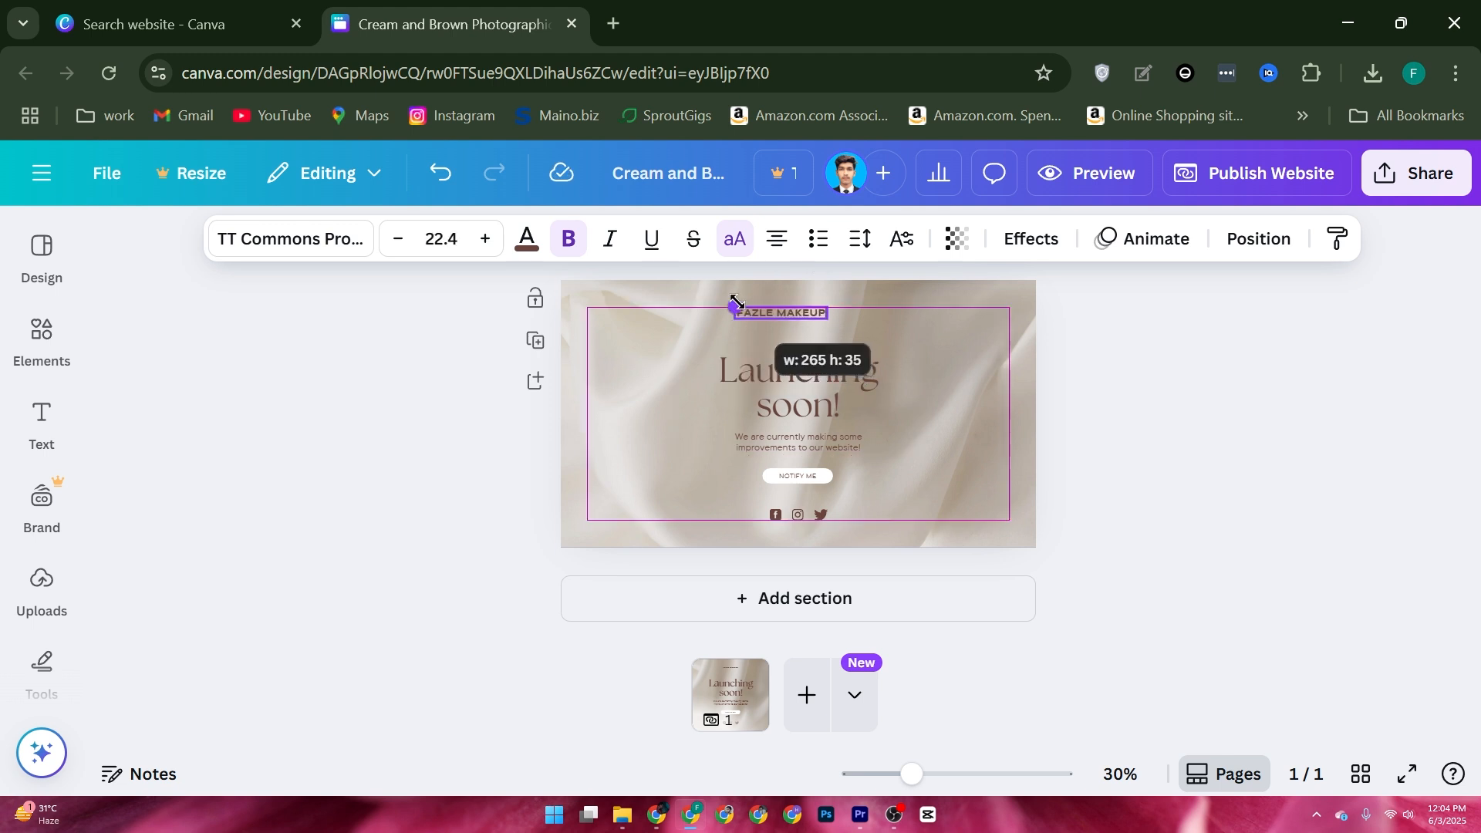
pyautogui.click(834, 324)
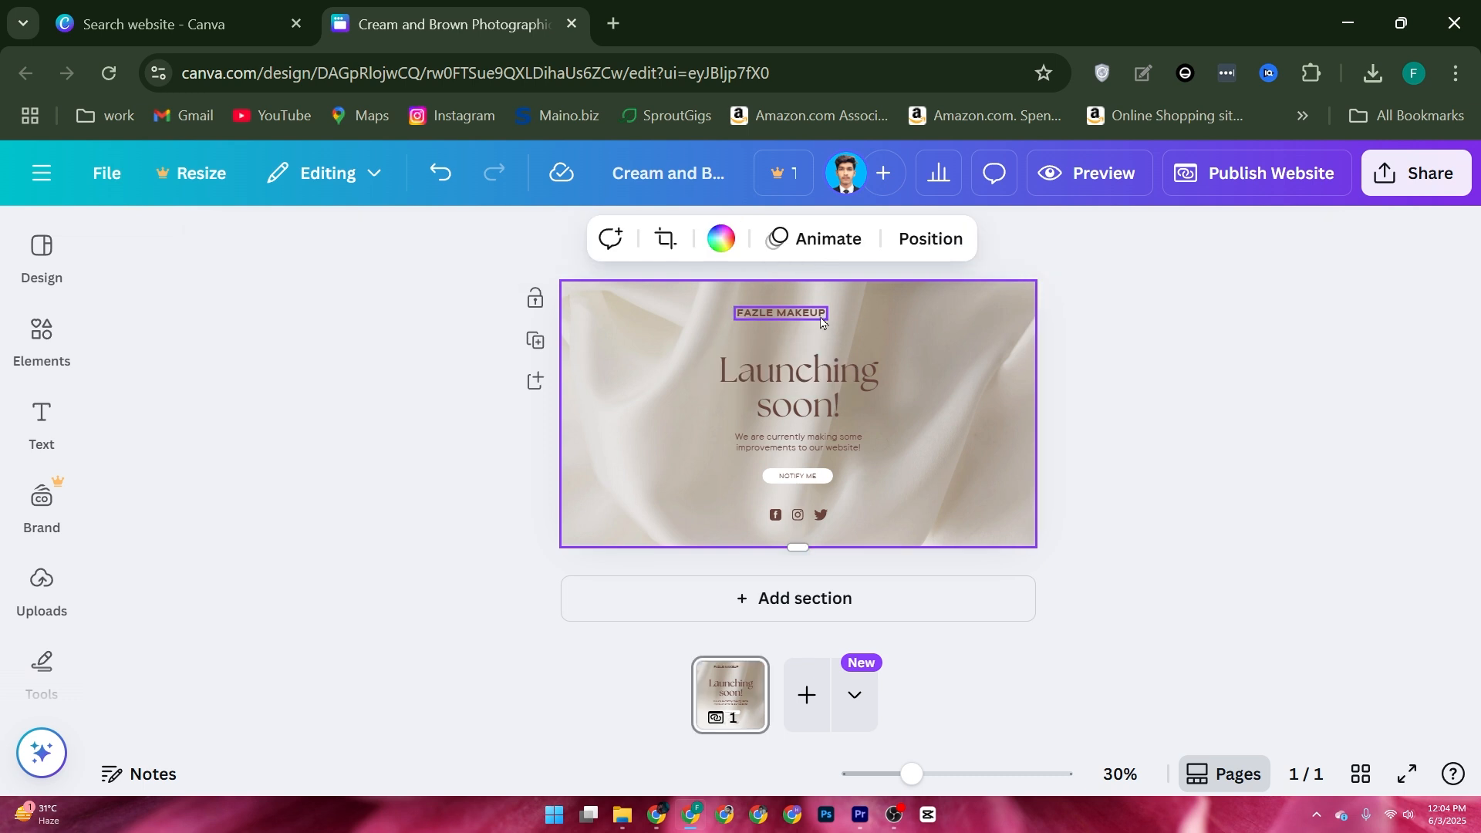
pyautogui.moveTo(807, 319); pyautogui.dragTo(822, 318)
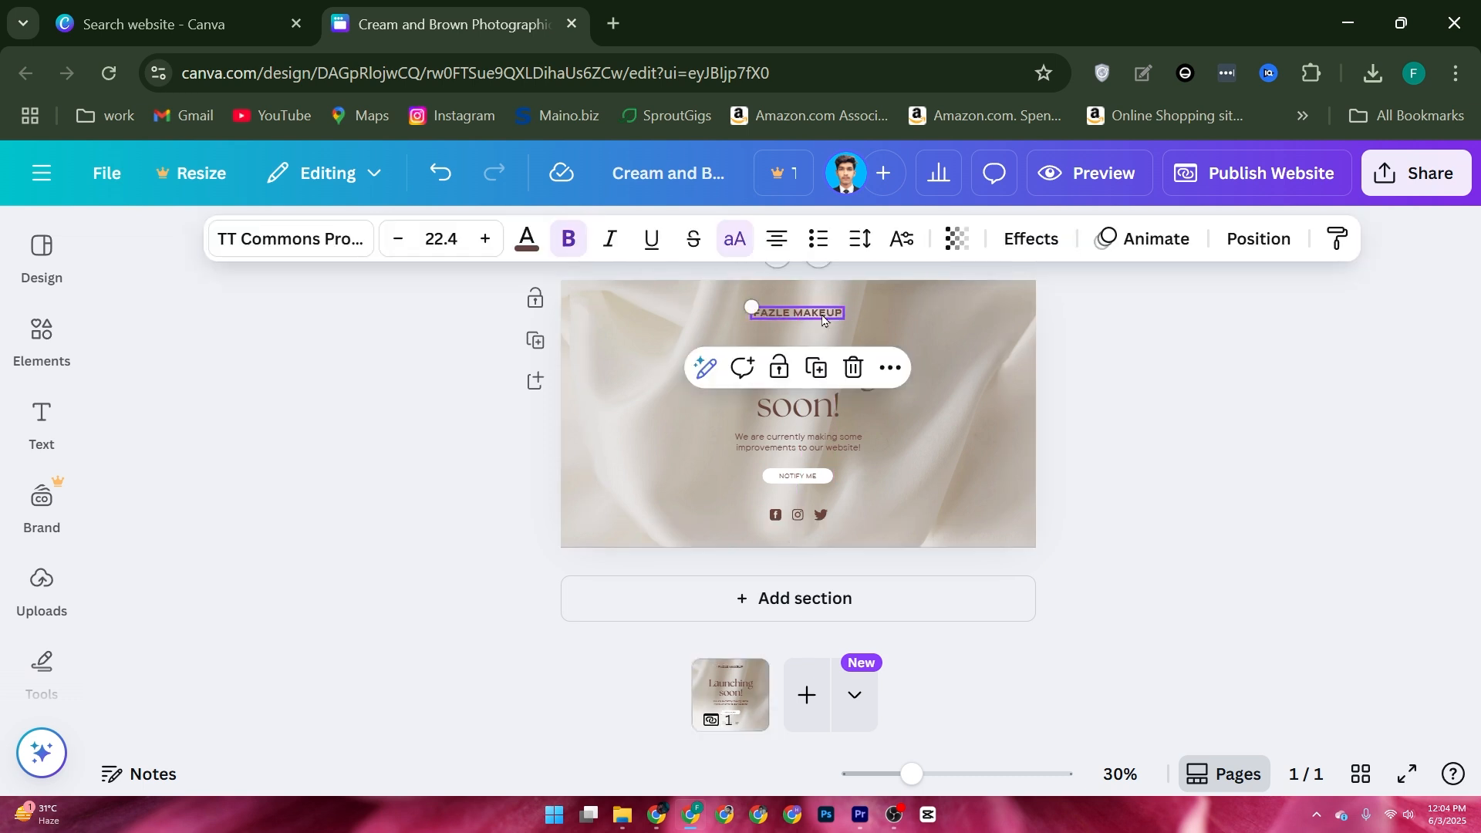
pyautogui.click(613, 412)
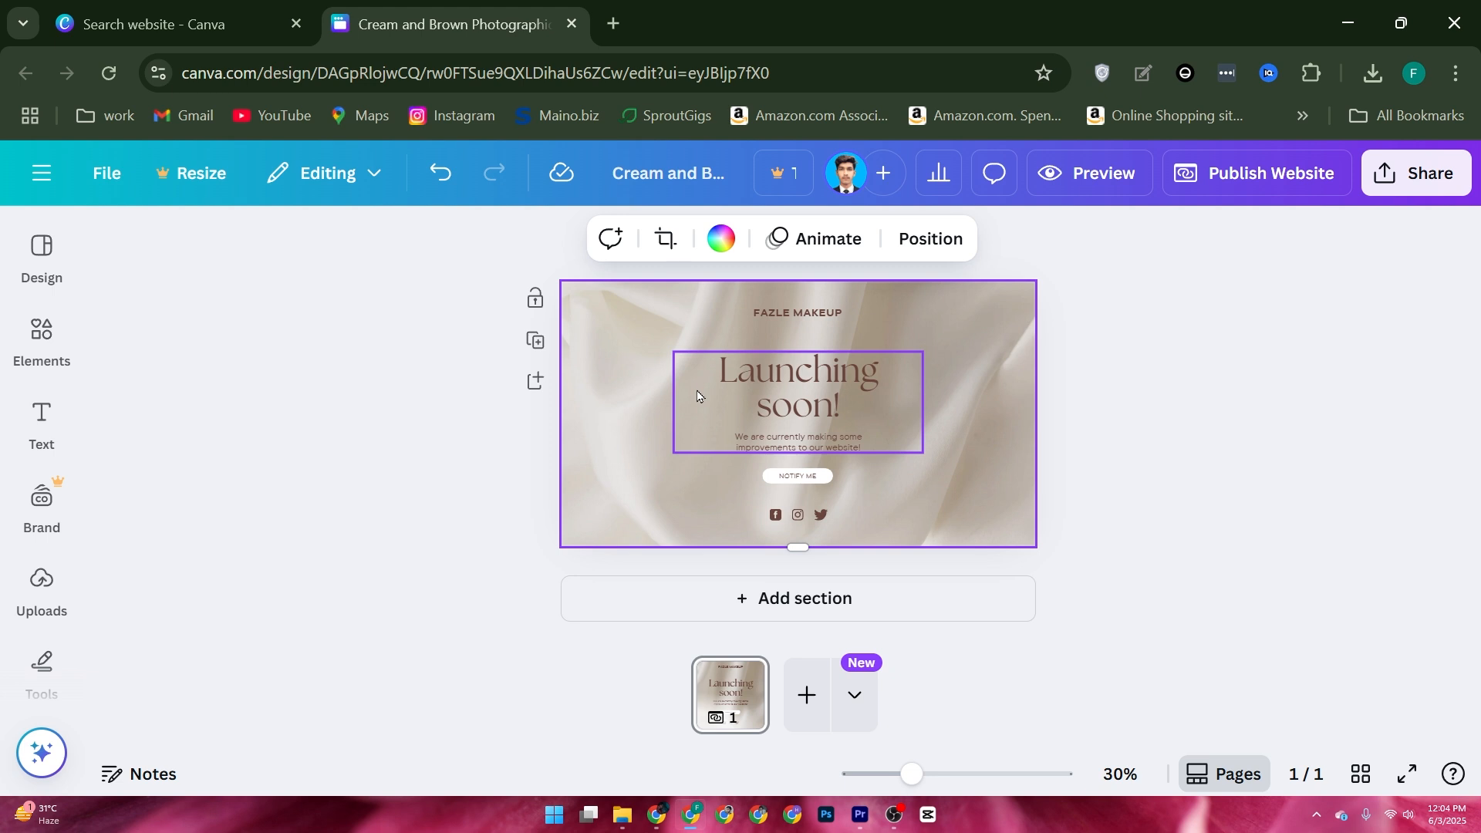
pyautogui.press('Escape')
pyautogui.press('Escape')
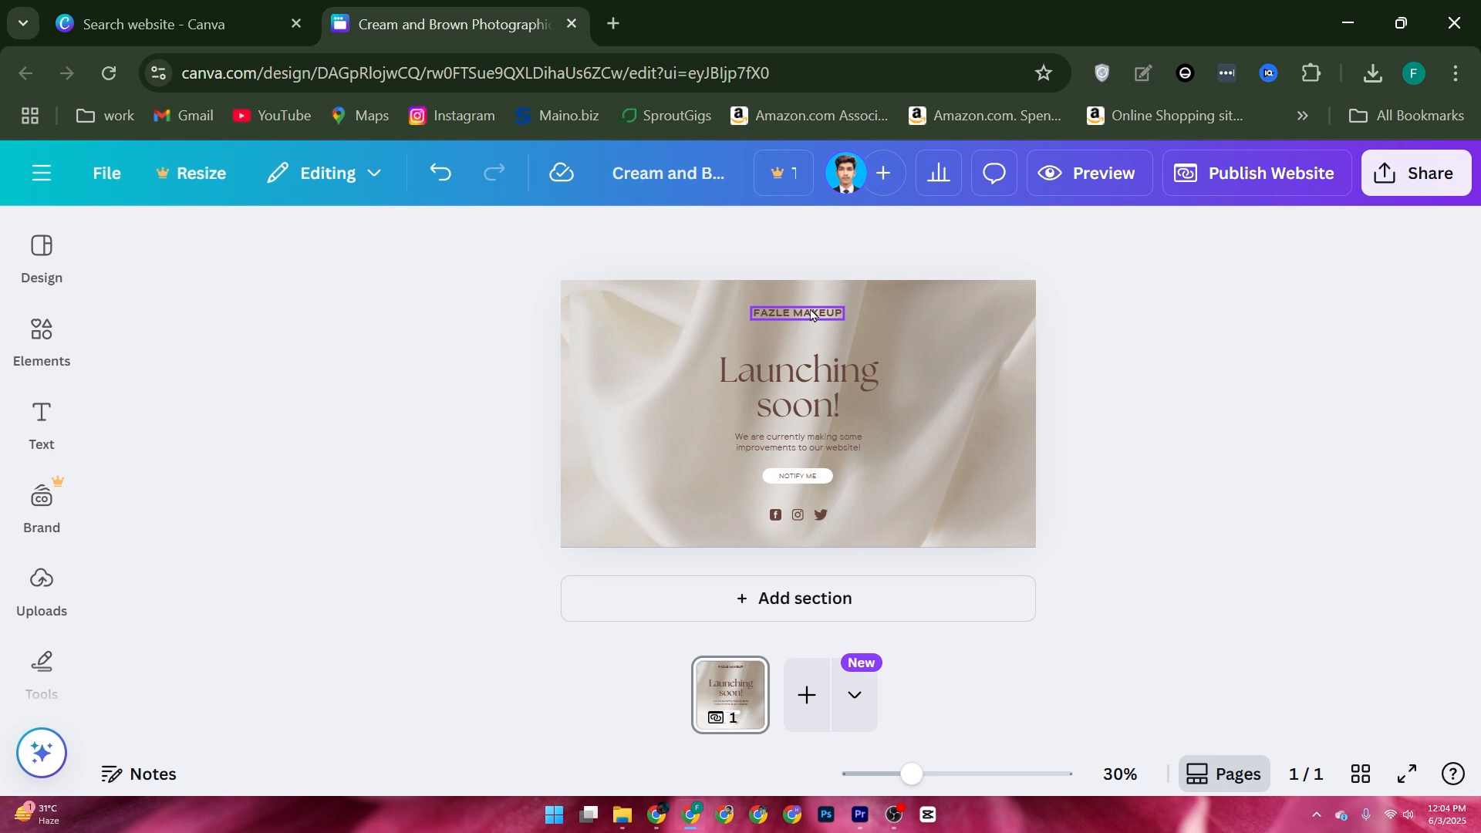
# - Select the brand text above the headline and examine the available fonts and text styles for it
pyautogui.click(811, 314)
pyautogui.tripleClick(823, 315)
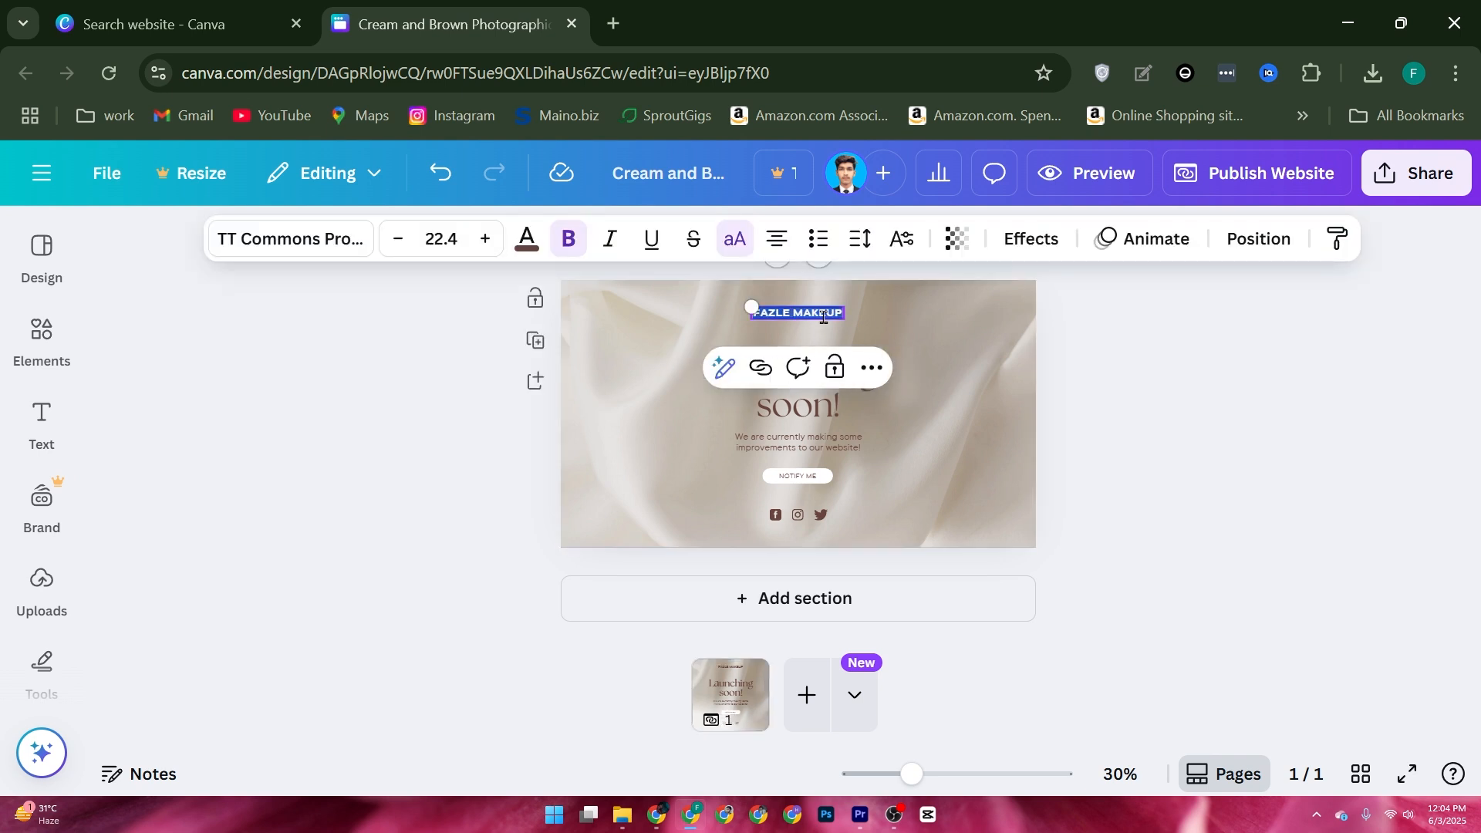
pyautogui.click(320, 261)
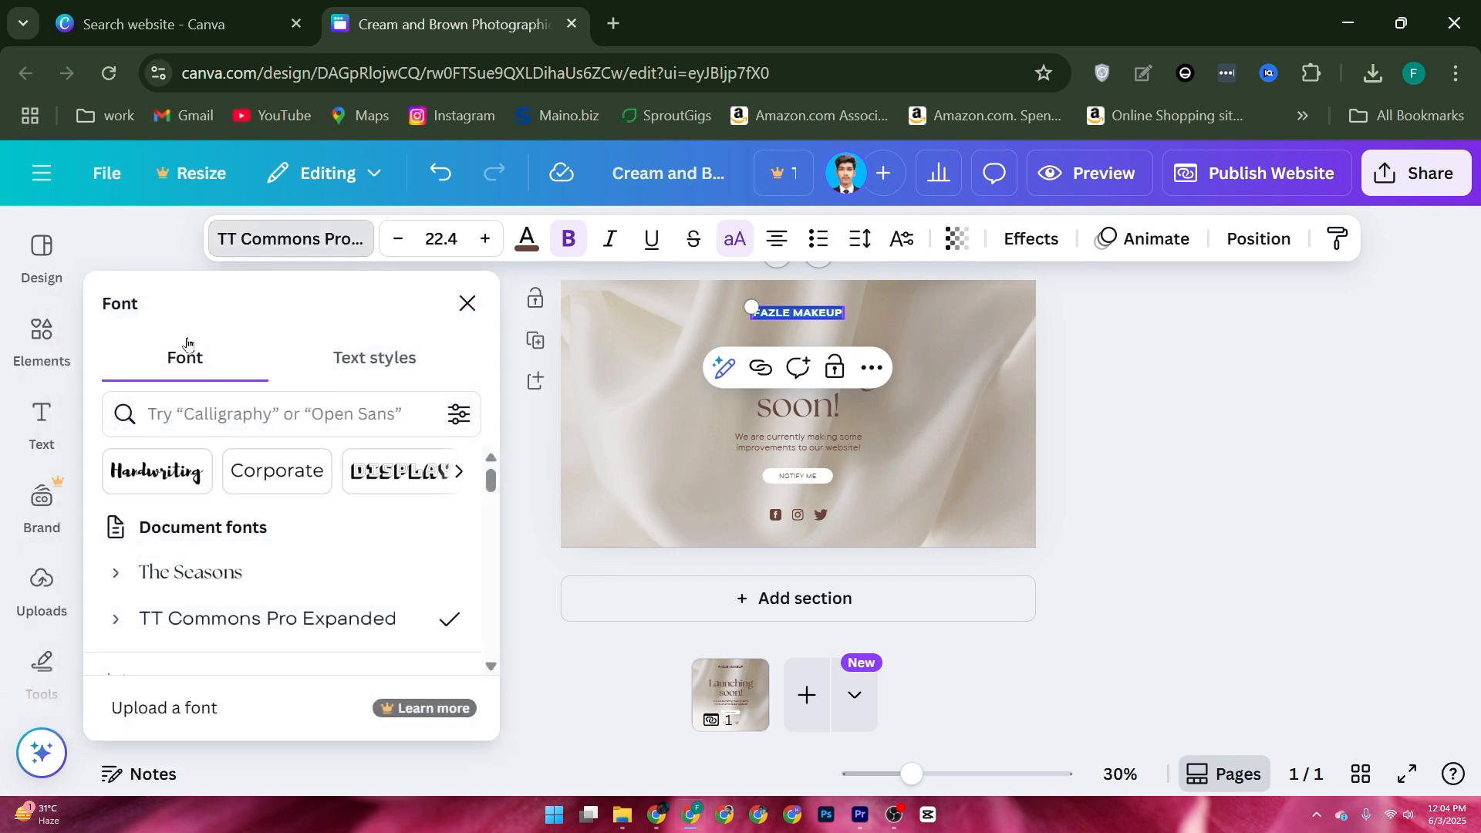
pyautogui.click(362, 359)
pyautogui.click(257, 369)
pyautogui.scroll(-10, 312, 490)
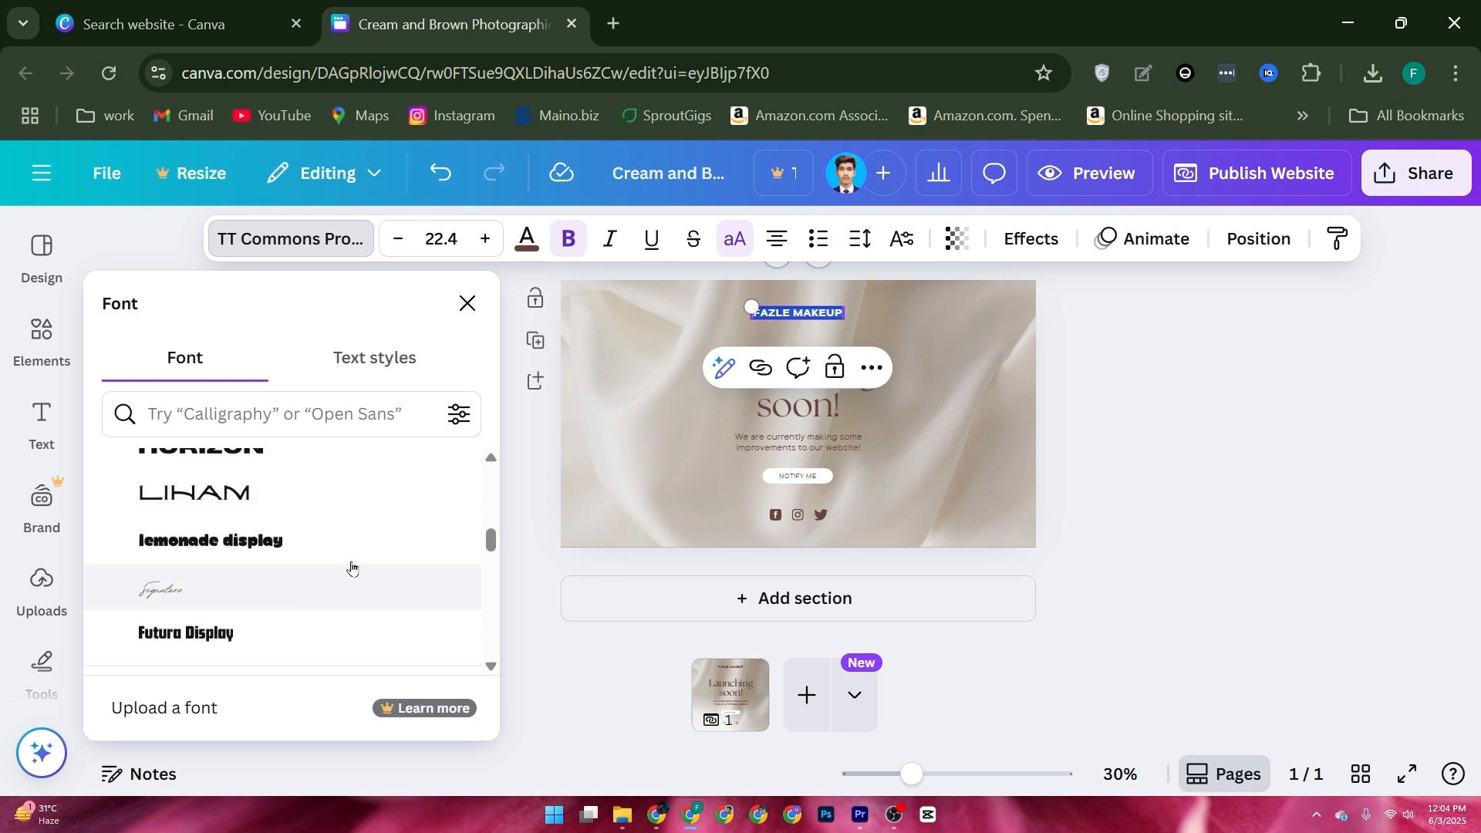
pyautogui.scroll(-2, 353, 567)
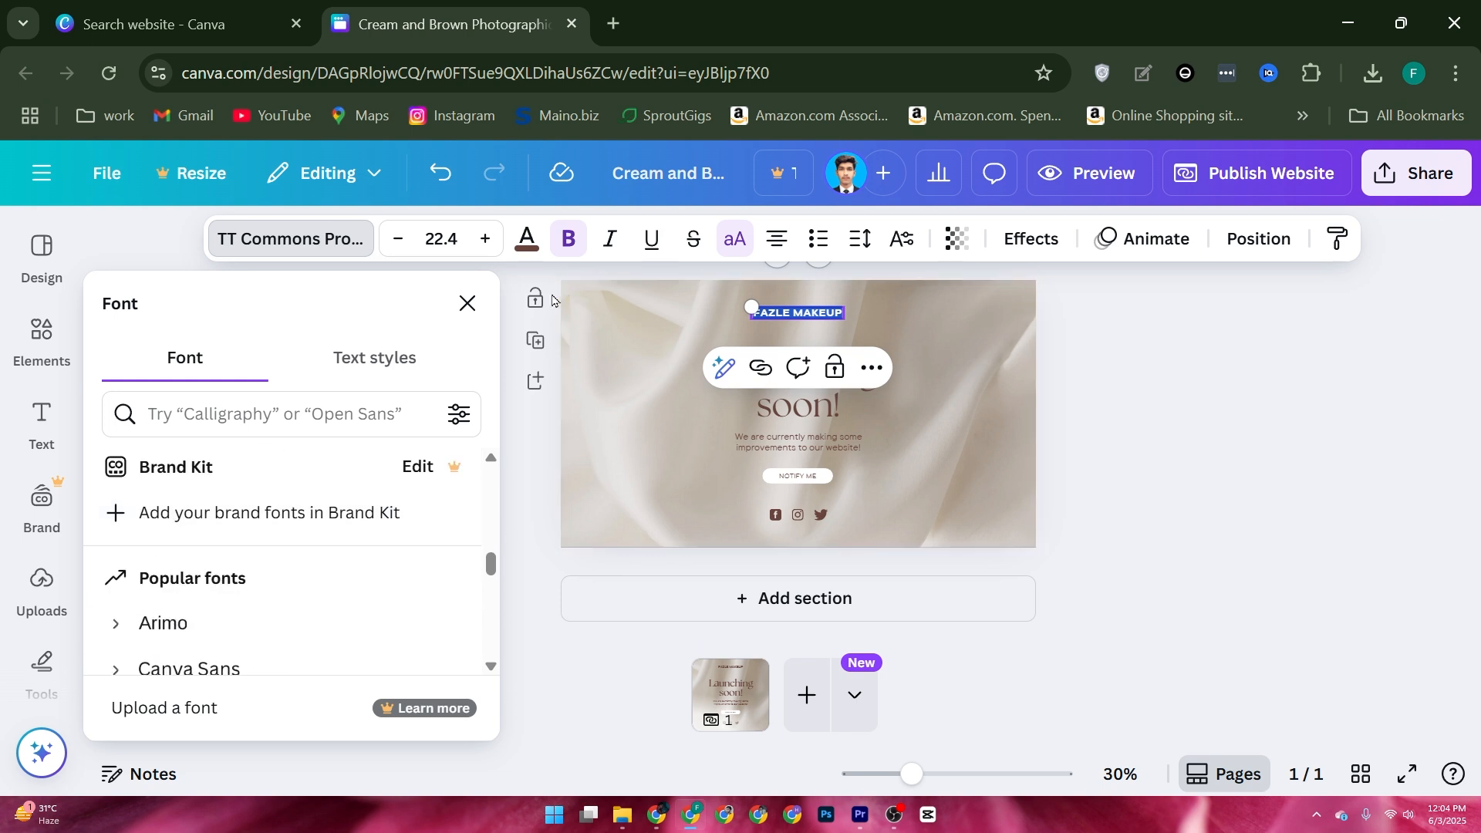
# - Examine the text colour choices for the brand text, including the custom colour picker
pyautogui.click(527, 239)
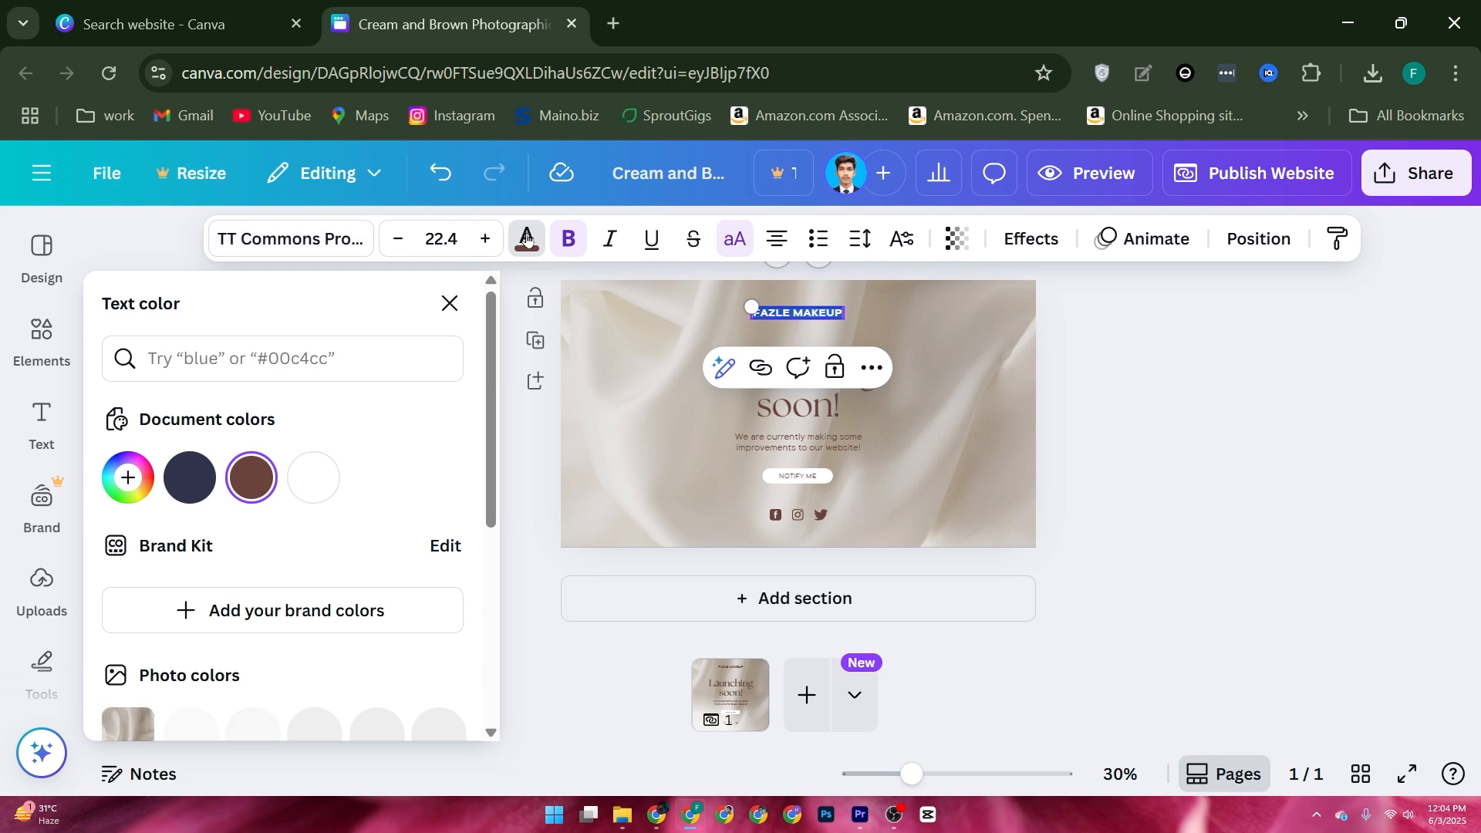
pyautogui.scroll(-3, 327, 459)
pyautogui.scroll(3, 327, 459)
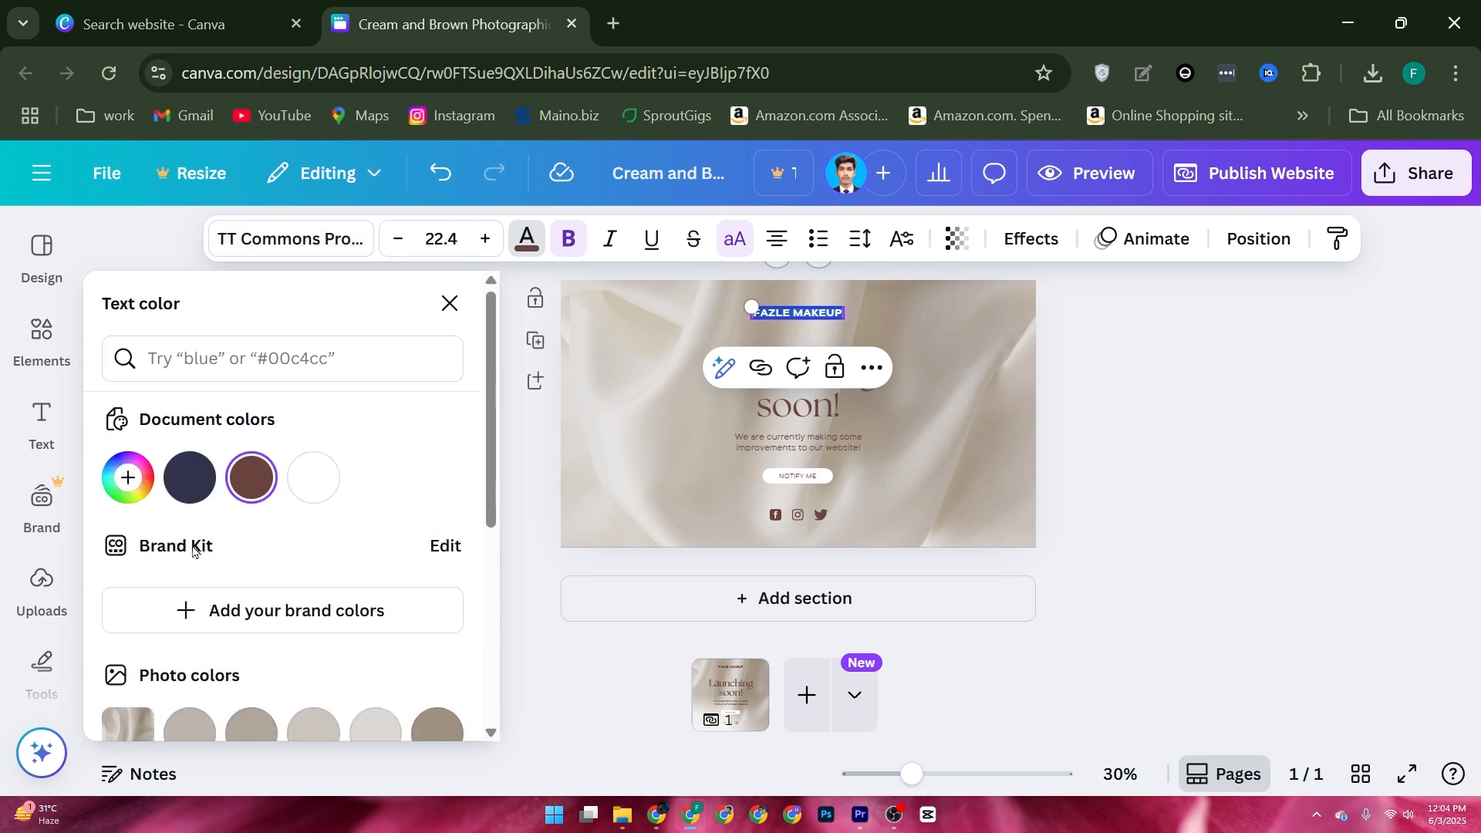
pyautogui.click(128, 484)
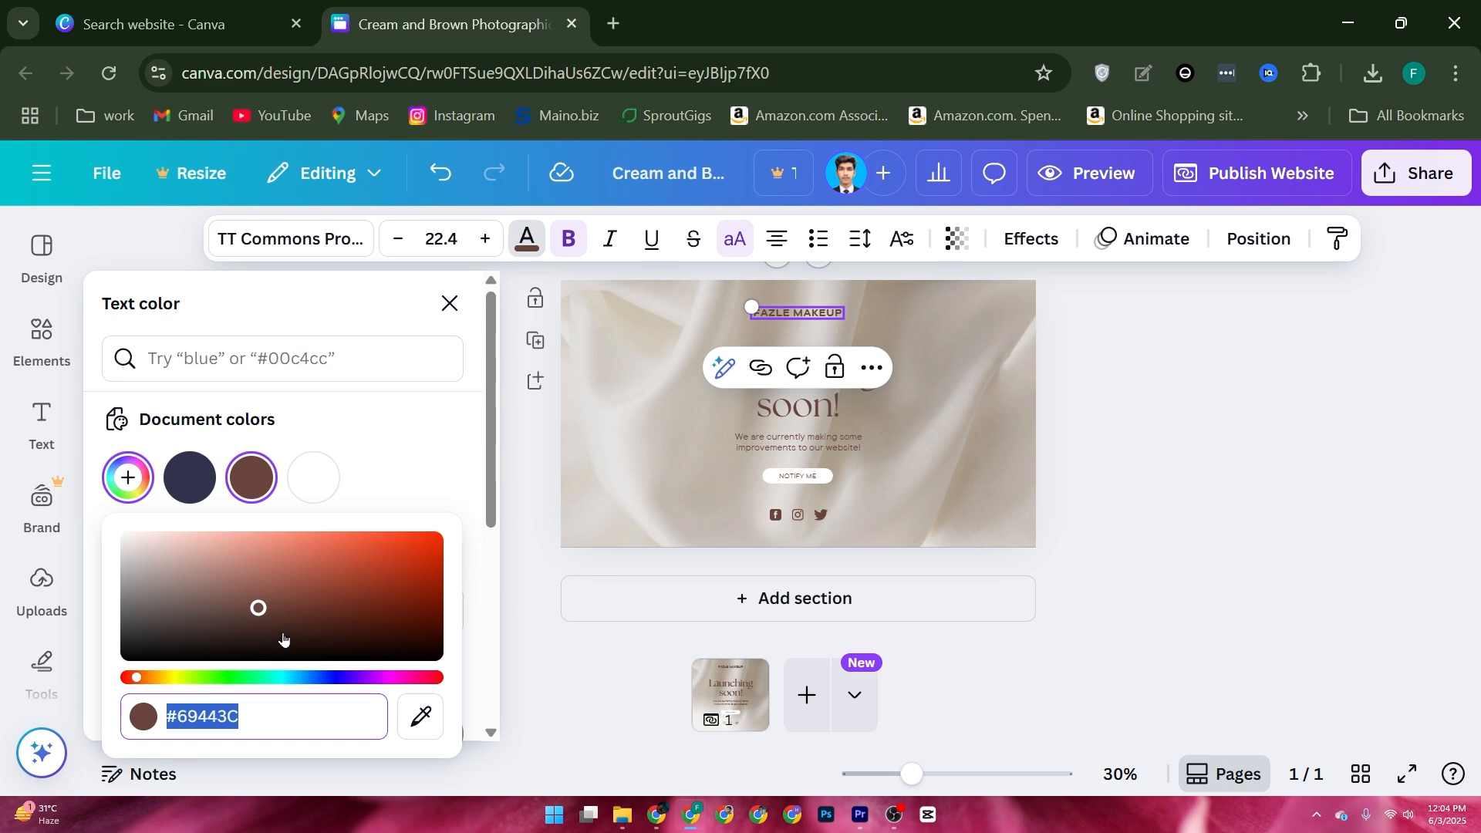
pyautogui.click(450, 309)
pyautogui.click(450, 305)
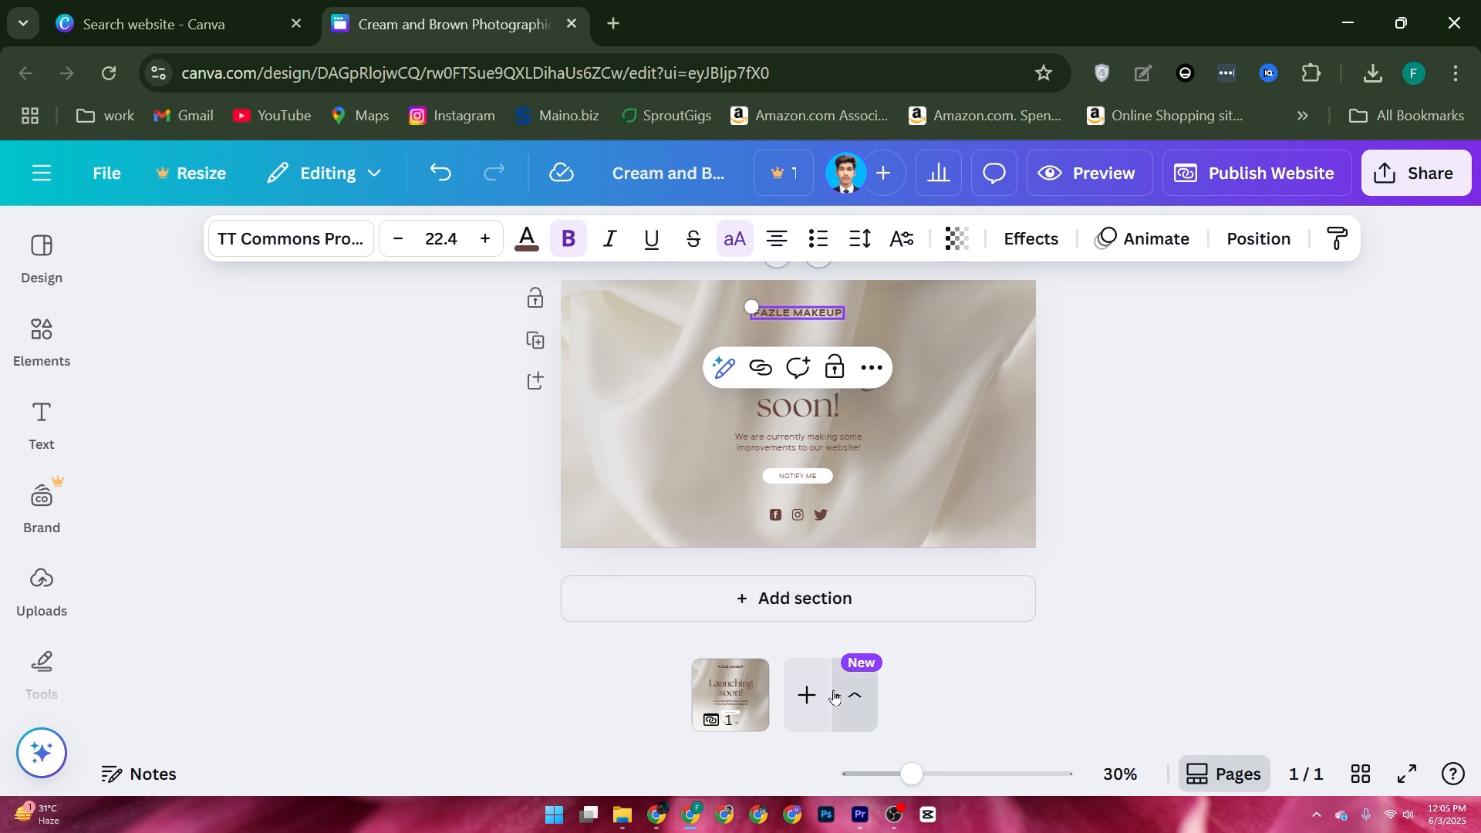
# - Add a second blank page to the website design
pyautogui.click(808, 695)
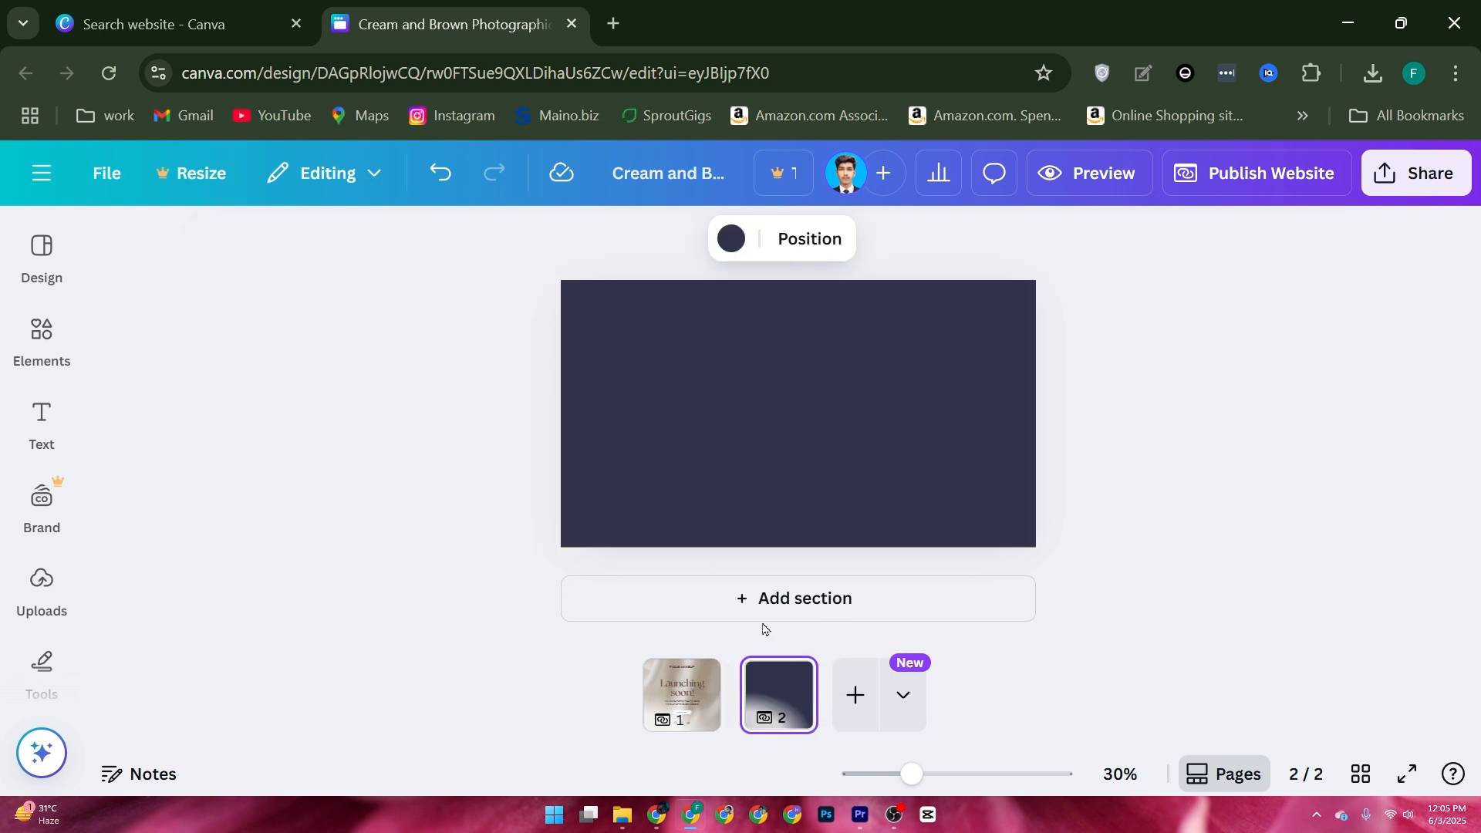
# - Duplicate the "Launching soon!" page
pyautogui.click(687, 693)
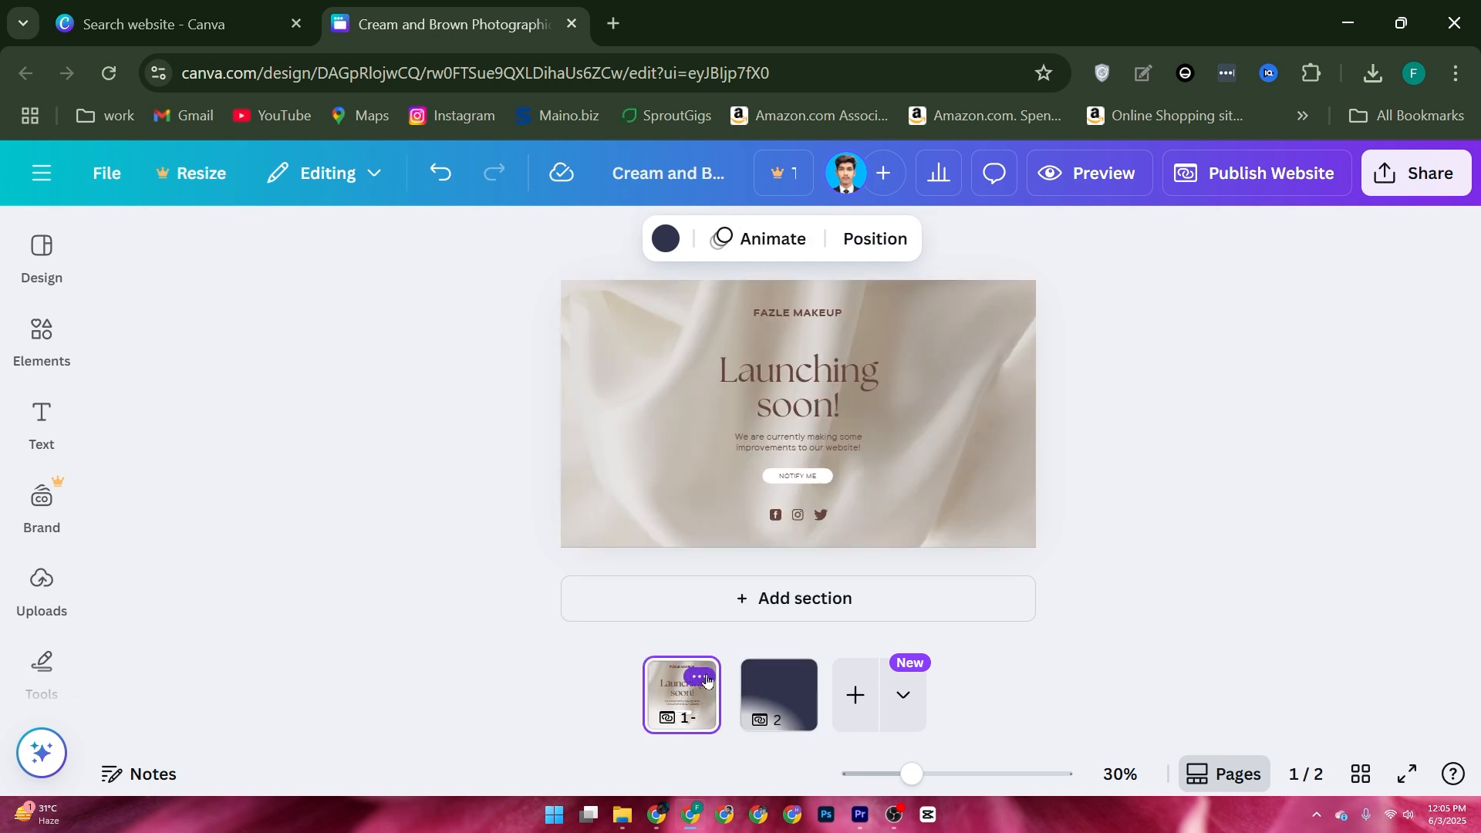
pyautogui.click(703, 677)
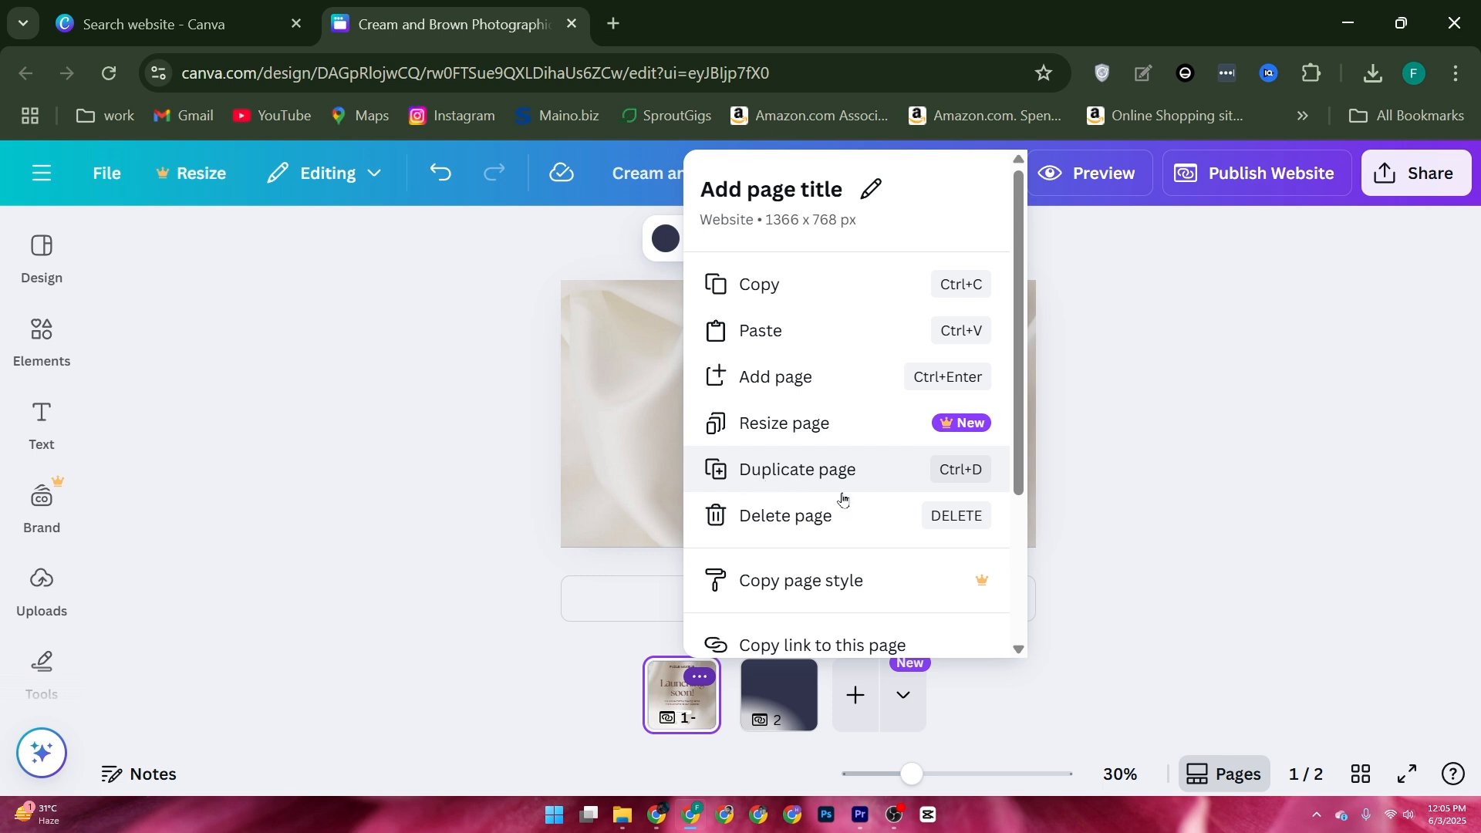
pyautogui.click(963, 472)
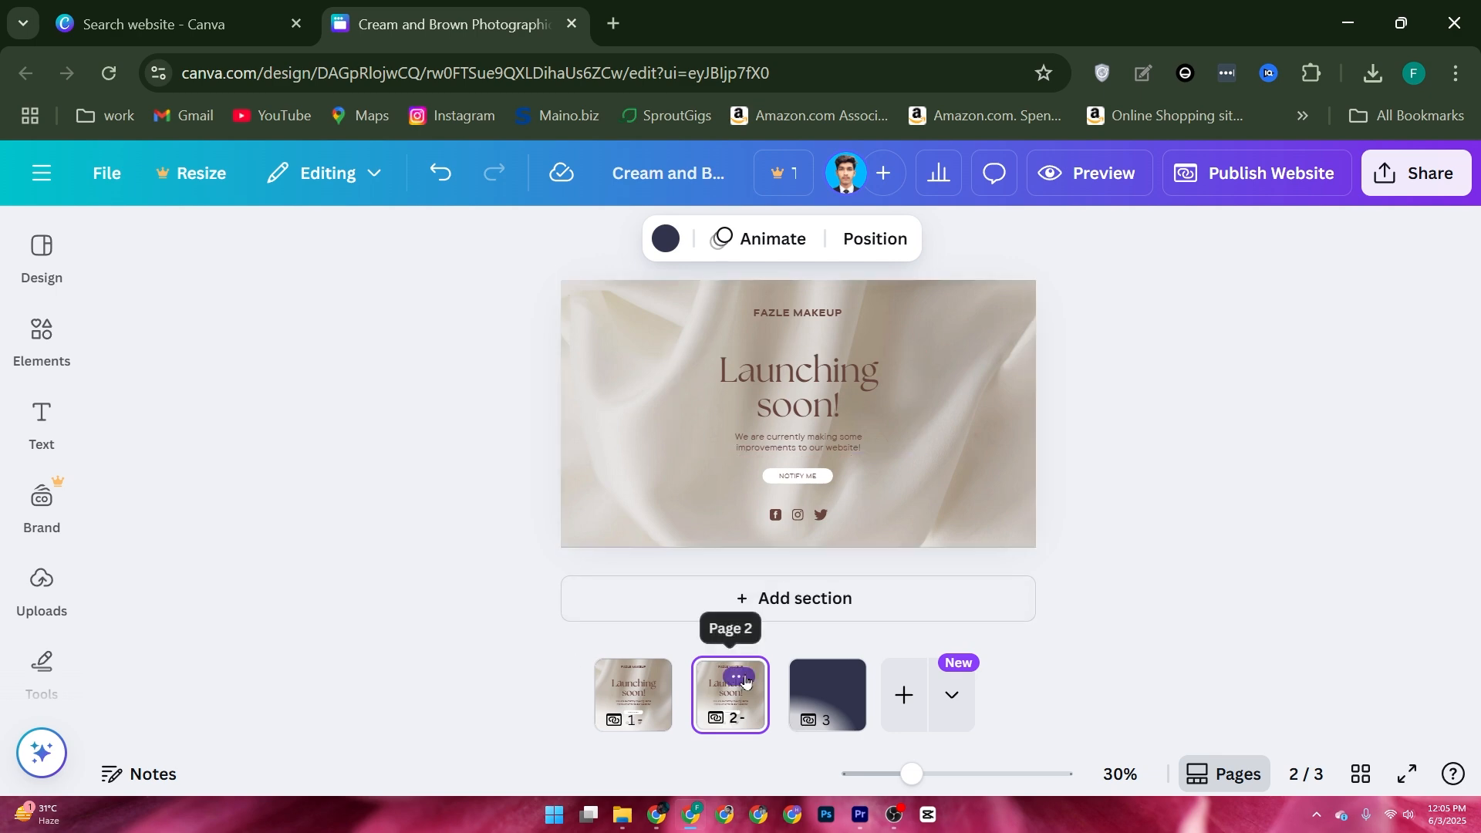
# - Look through the page options for the duplicated "Launching soon!" page and delete that duplicate
pyautogui.click(742, 678)
pyautogui.scroll(-3, 815, 479)
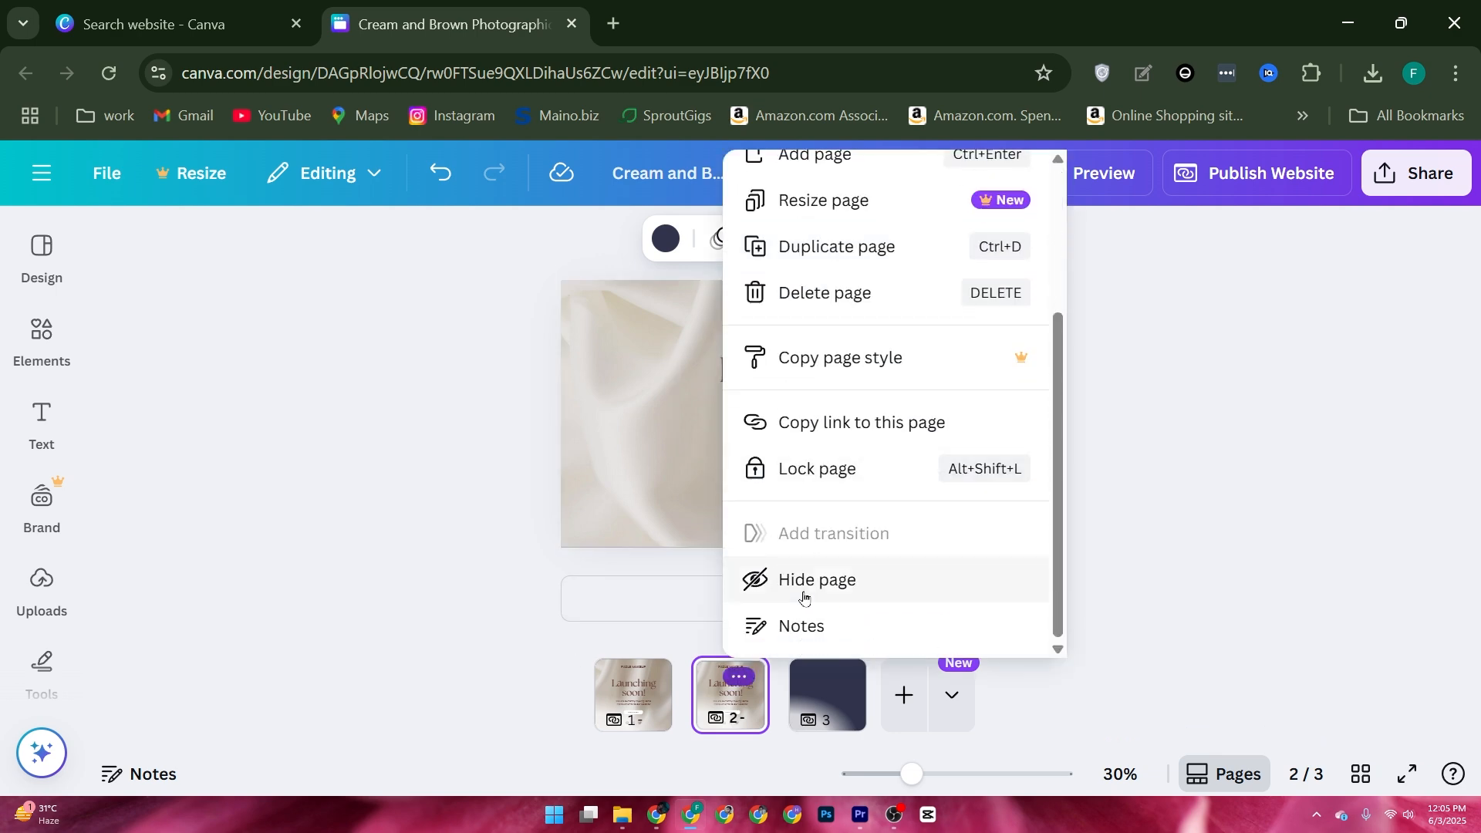
pyautogui.scroll(3, 802, 594)
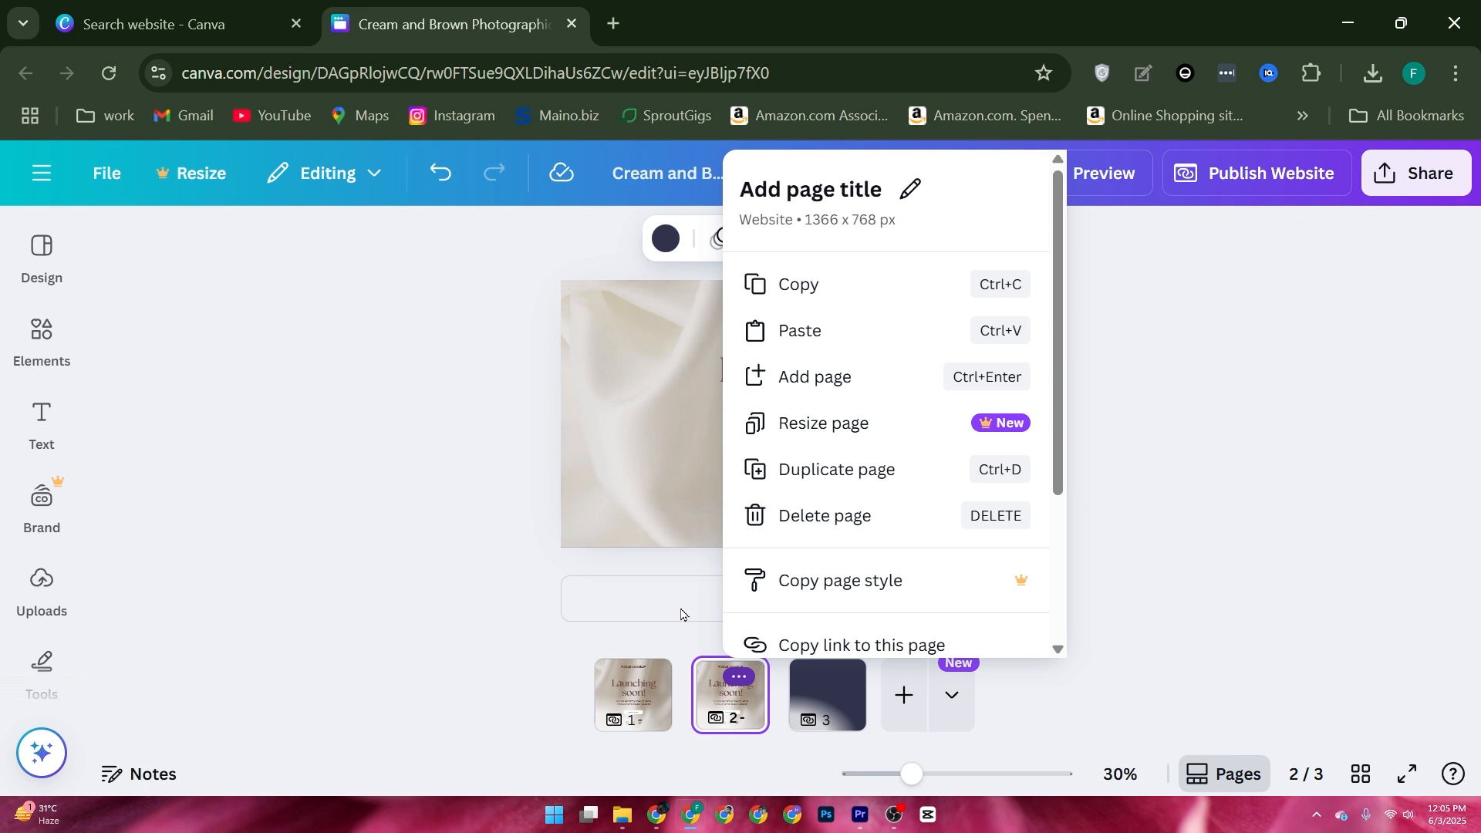
pyautogui.click(719, 682)
pyautogui.press('Delete')
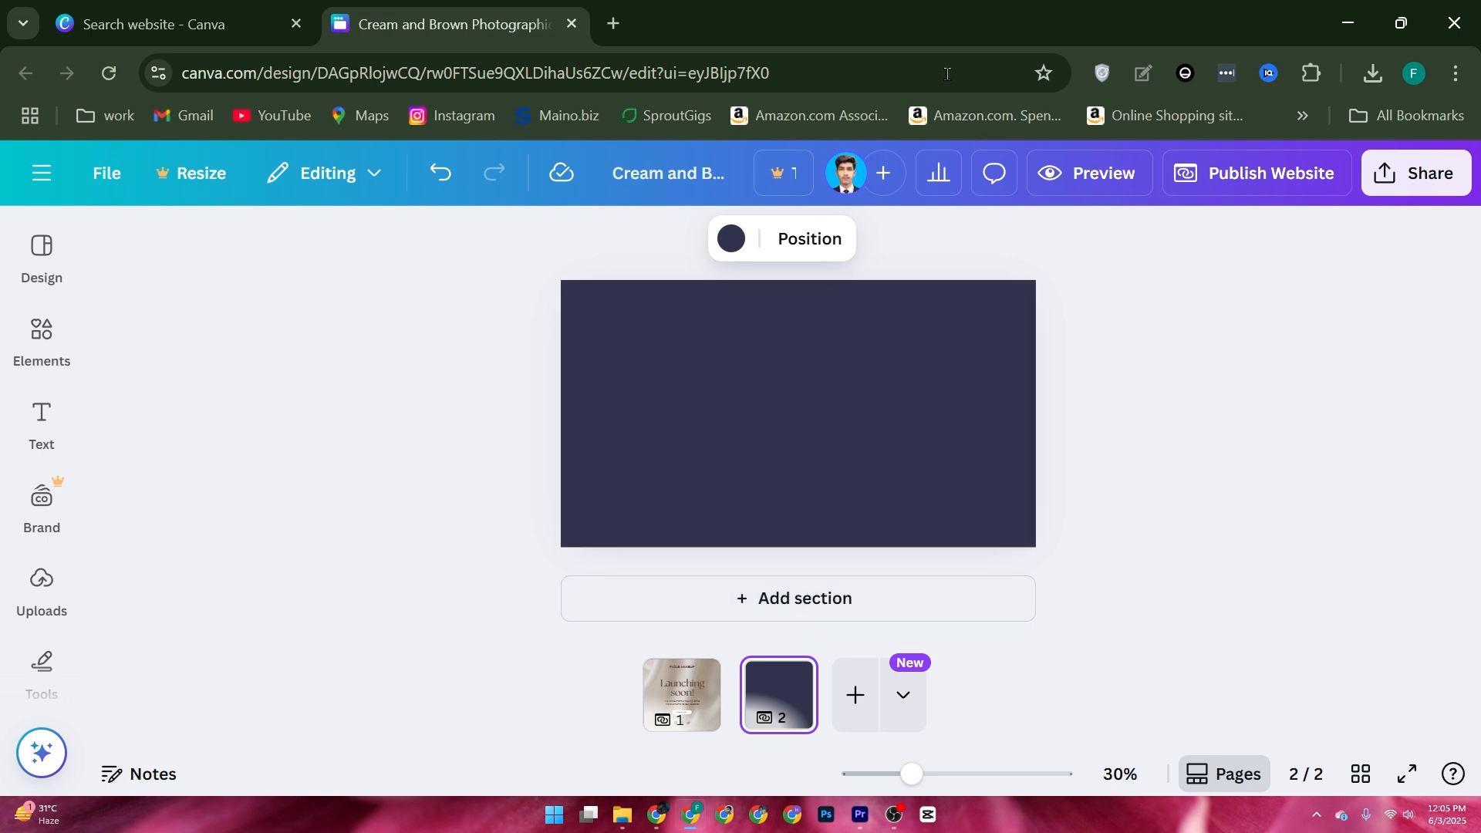
# - Preview the website in desktop and mobile views, look through its first page, and close the preview
pyautogui.click(1056, 175)
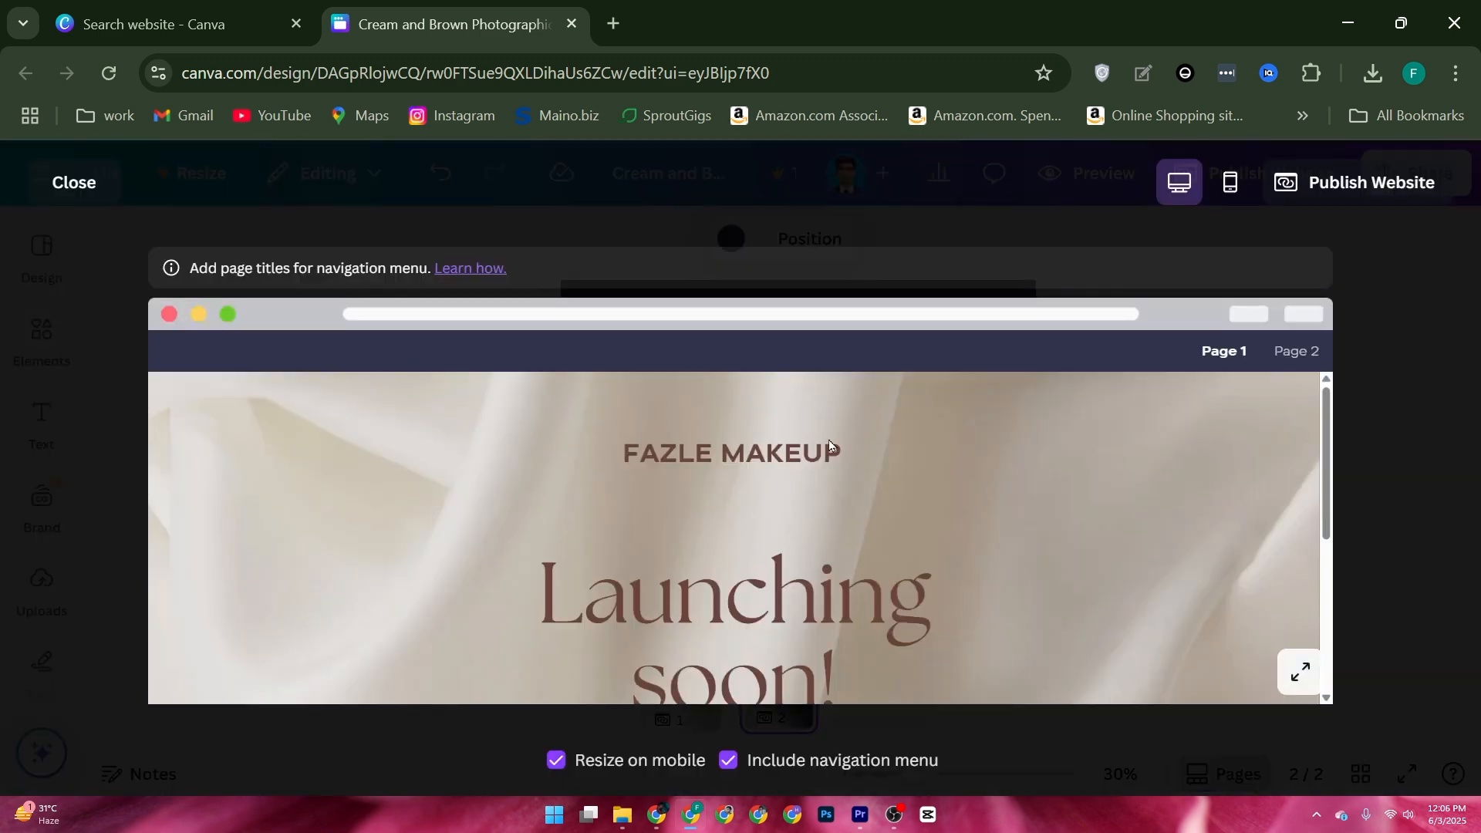
pyautogui.scroll(-3, 829, 446)
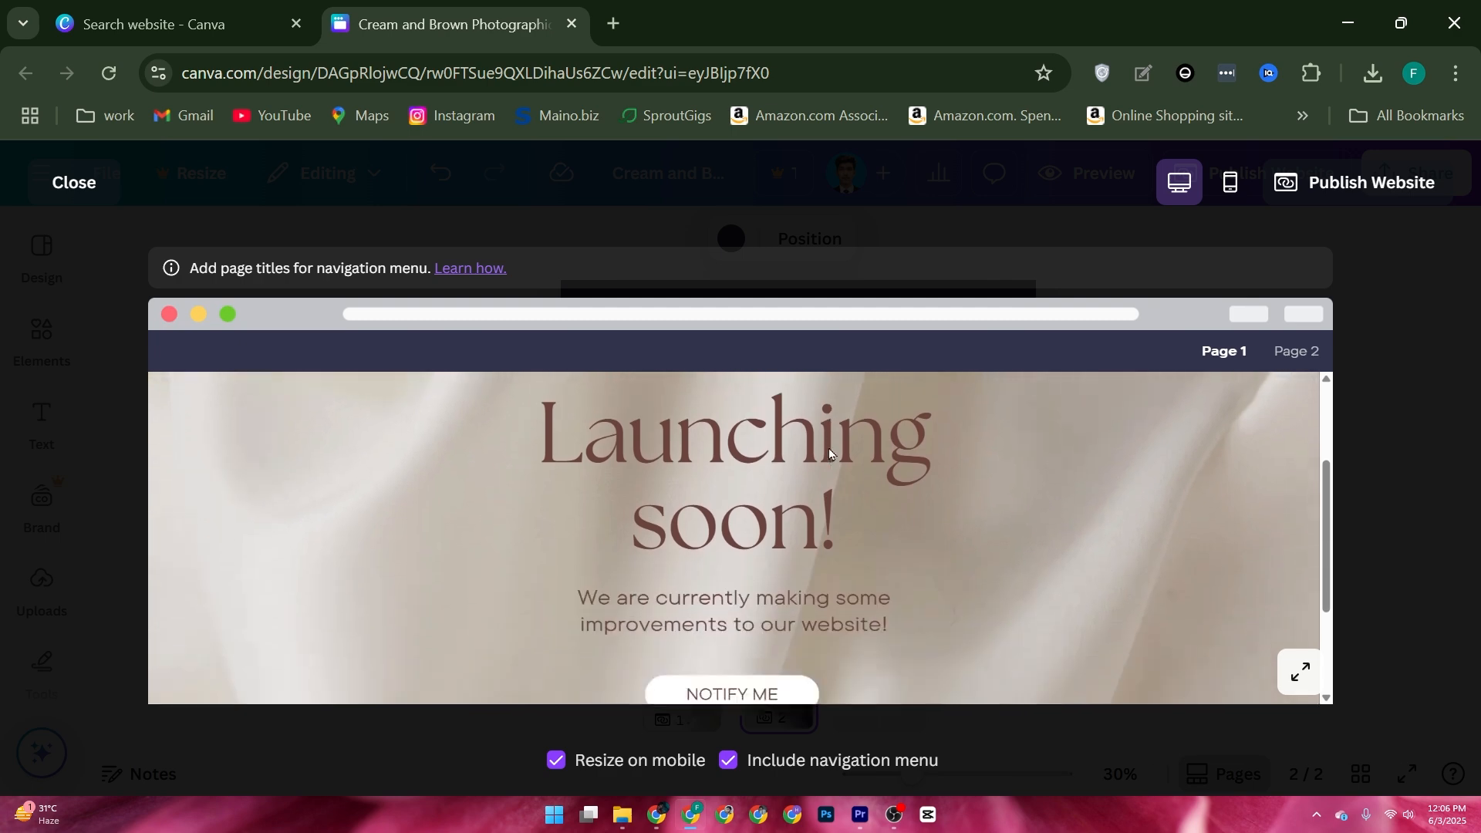
pyautogui.click(1230, 182)
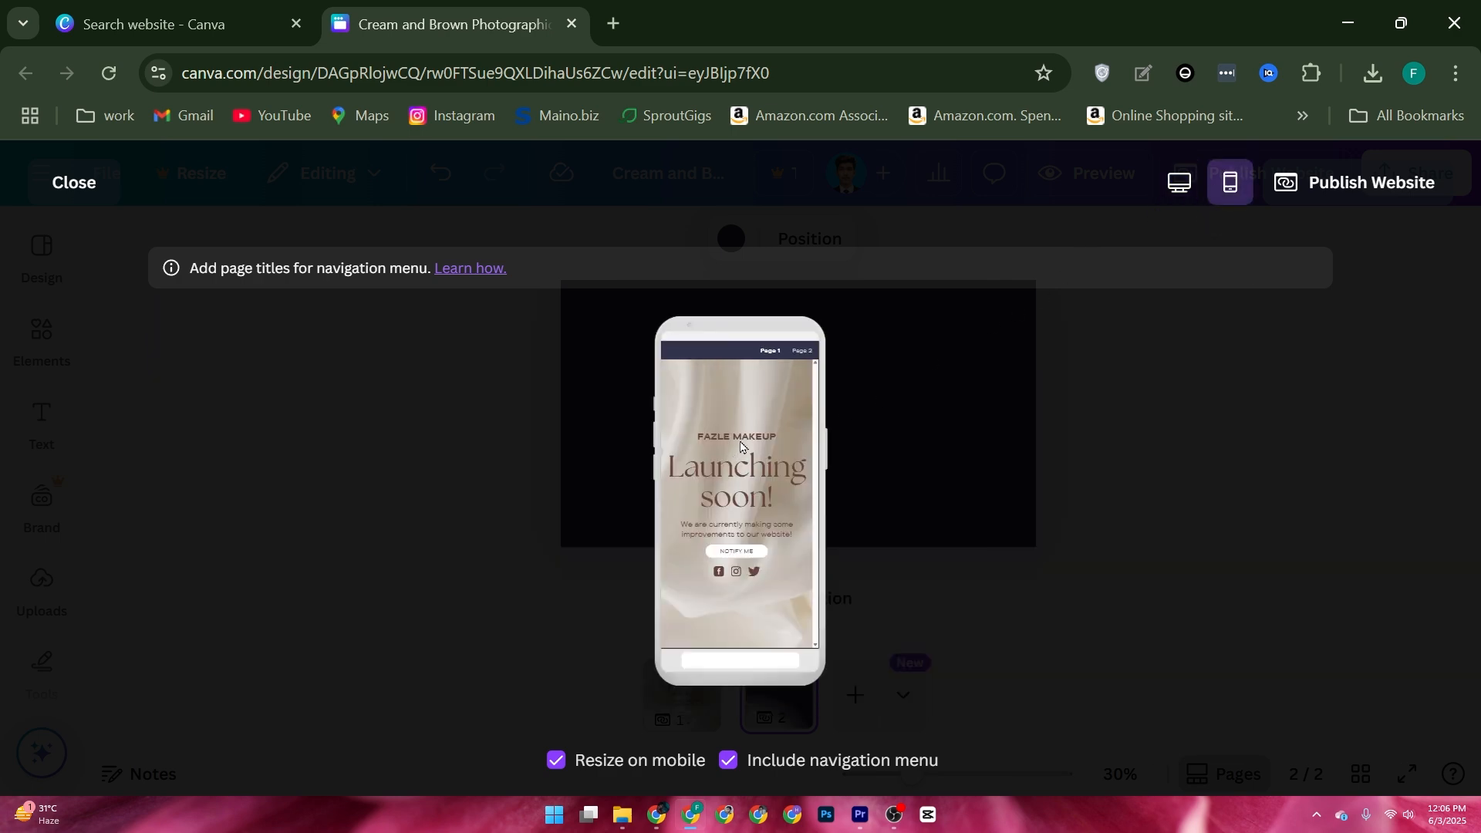
pyautogui.click(1176, 183)
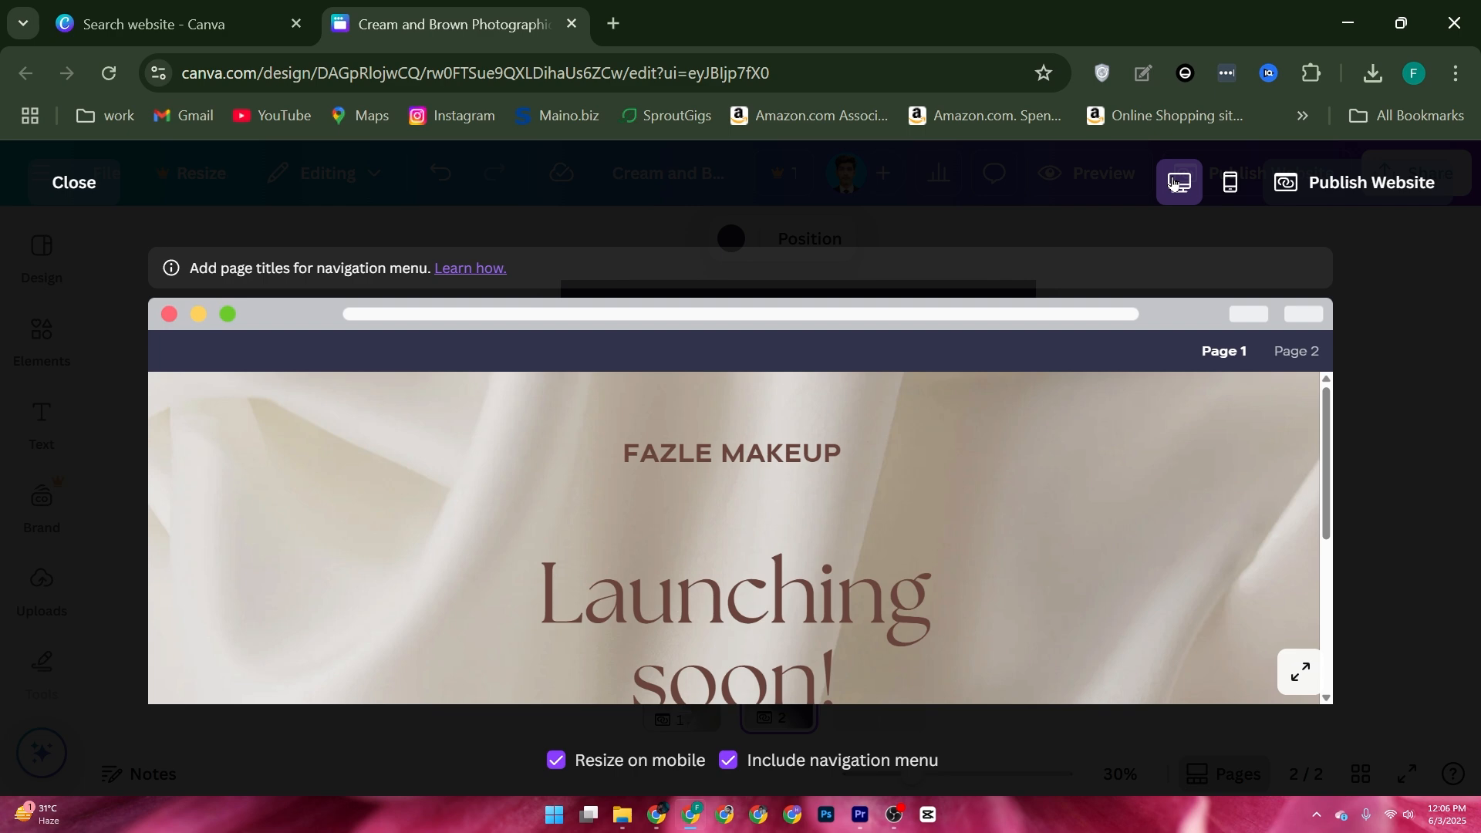
pyautogui.scroll(-5, 991, 376)
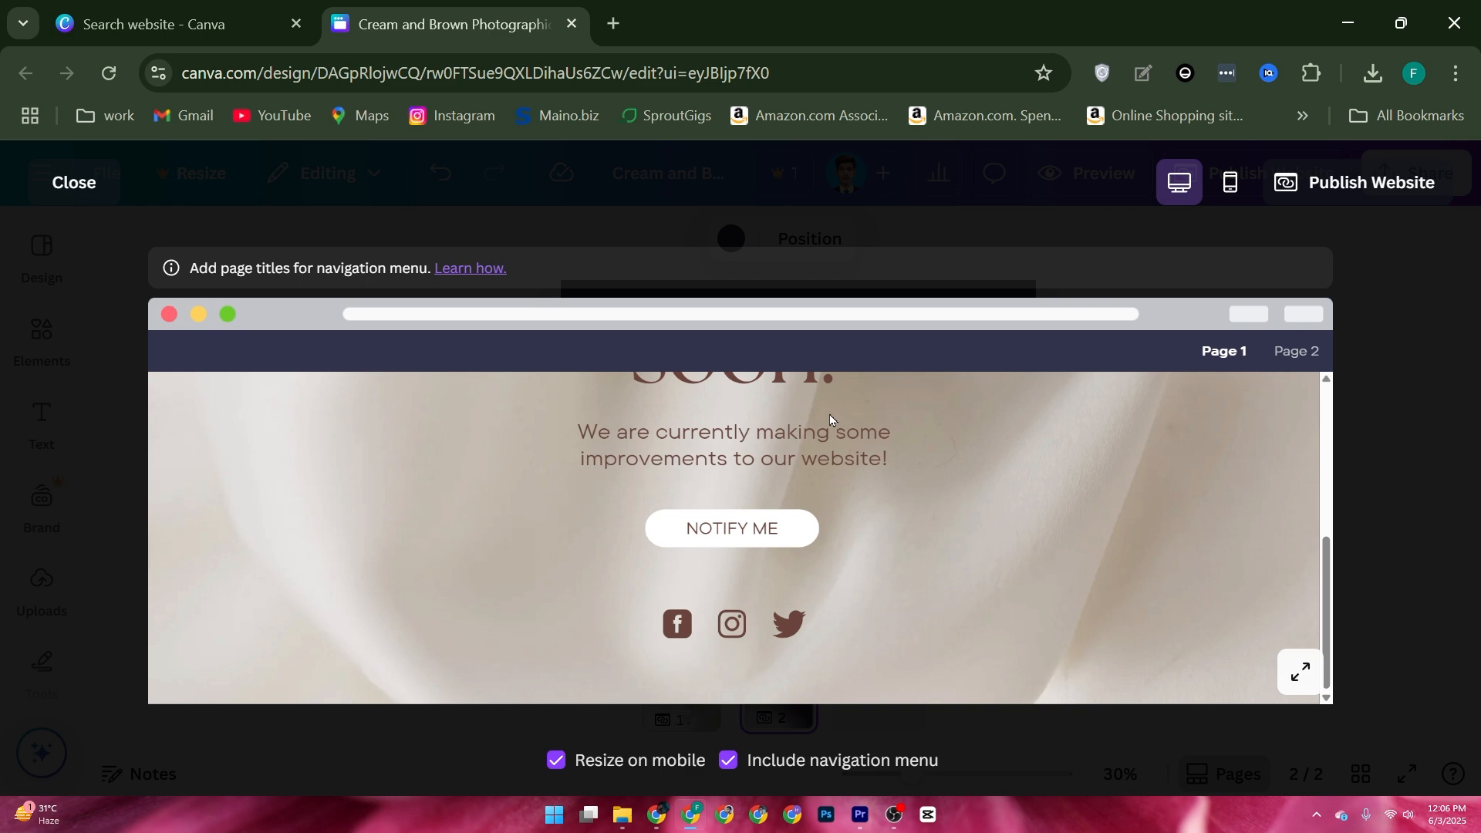
pyautogui.click(1372, 378)
# - Add a plain text box to the first page and move it just above the brand text
pyautogui.click(689, 677)
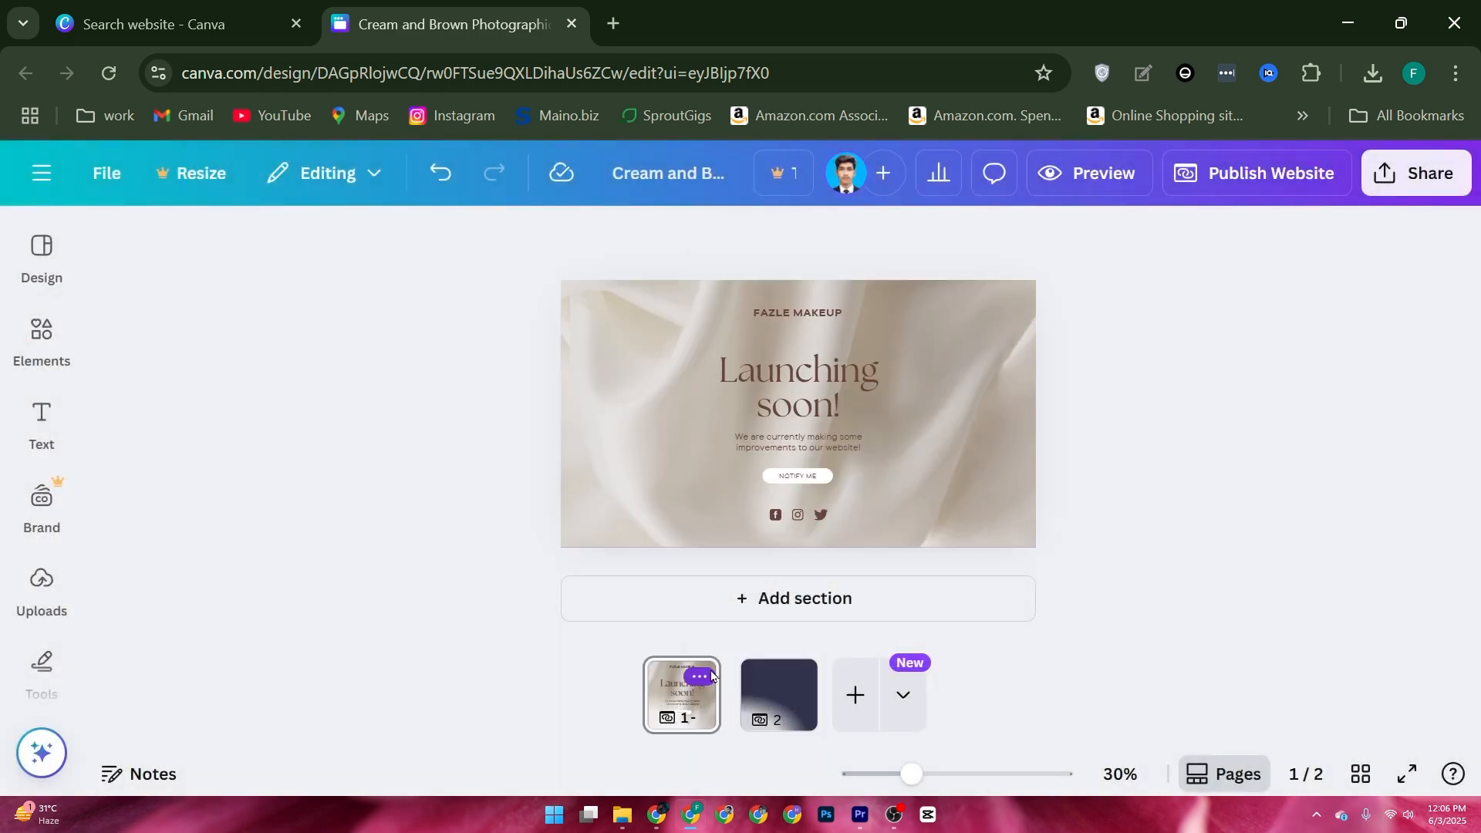
pyautogui.click(692, 676)
pyautogui.click(673, 703)
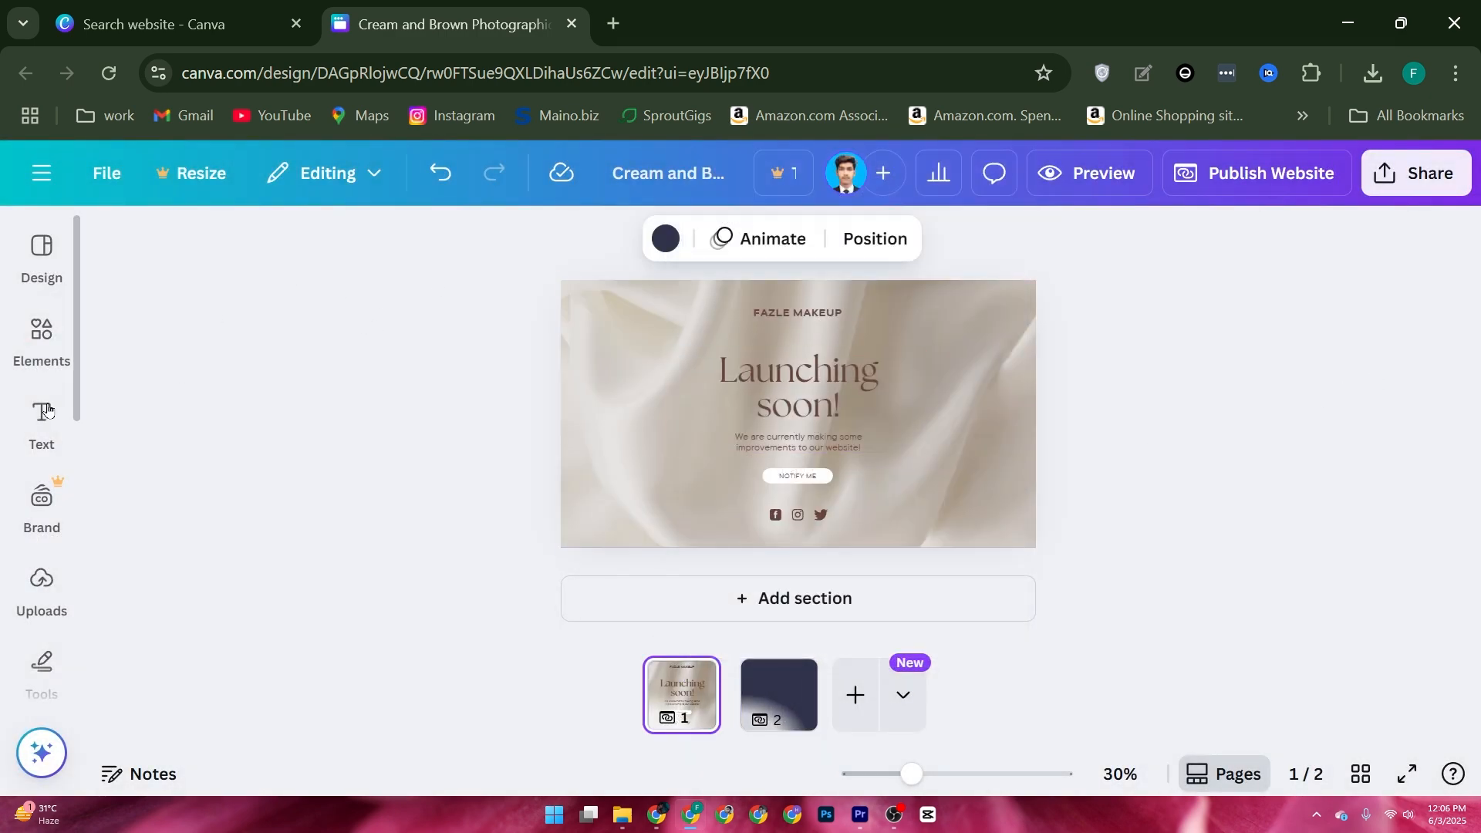
pyautogui.click(42, 420)
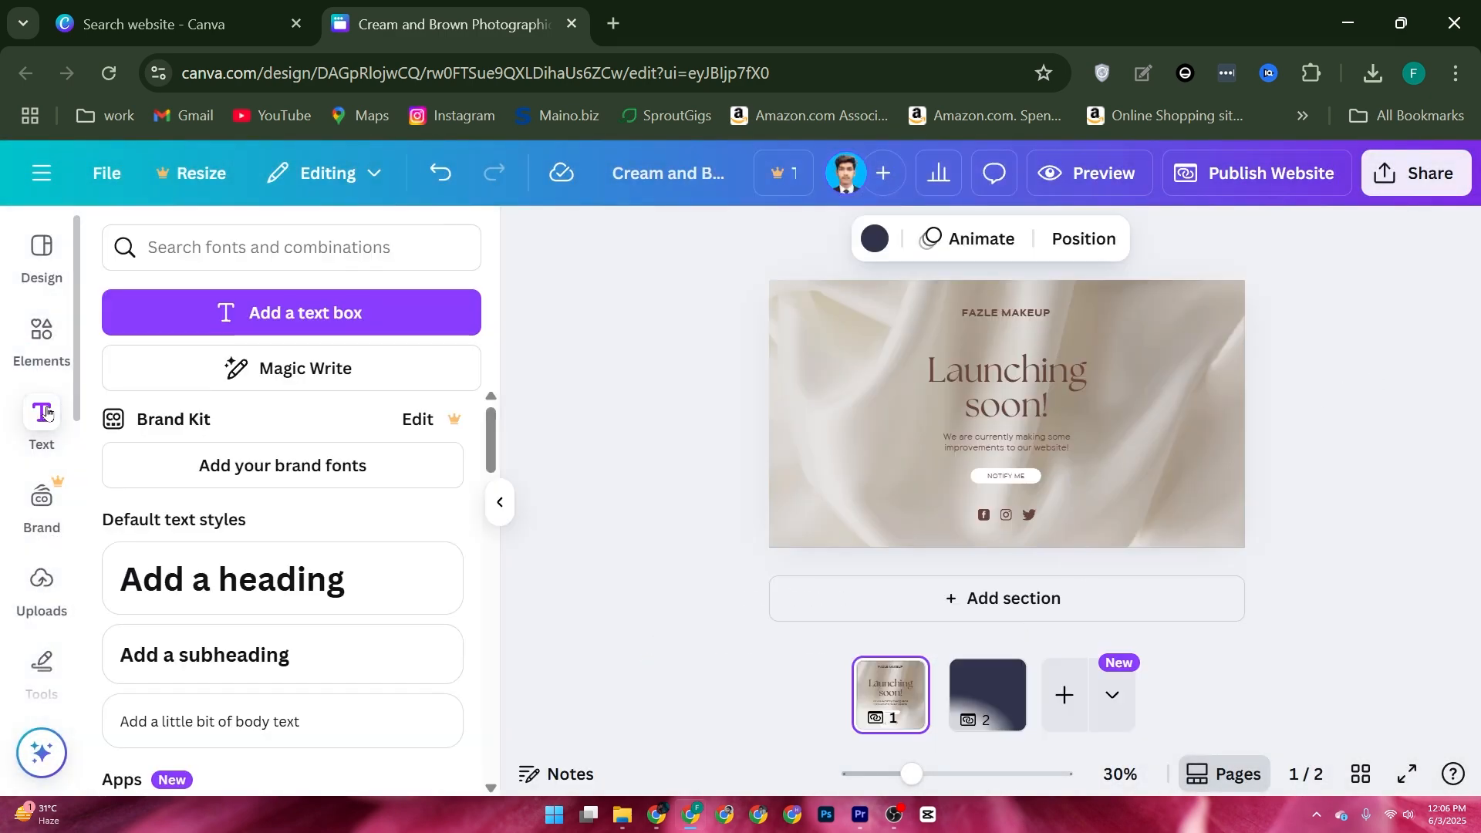
pyautogui.click(170, 312)
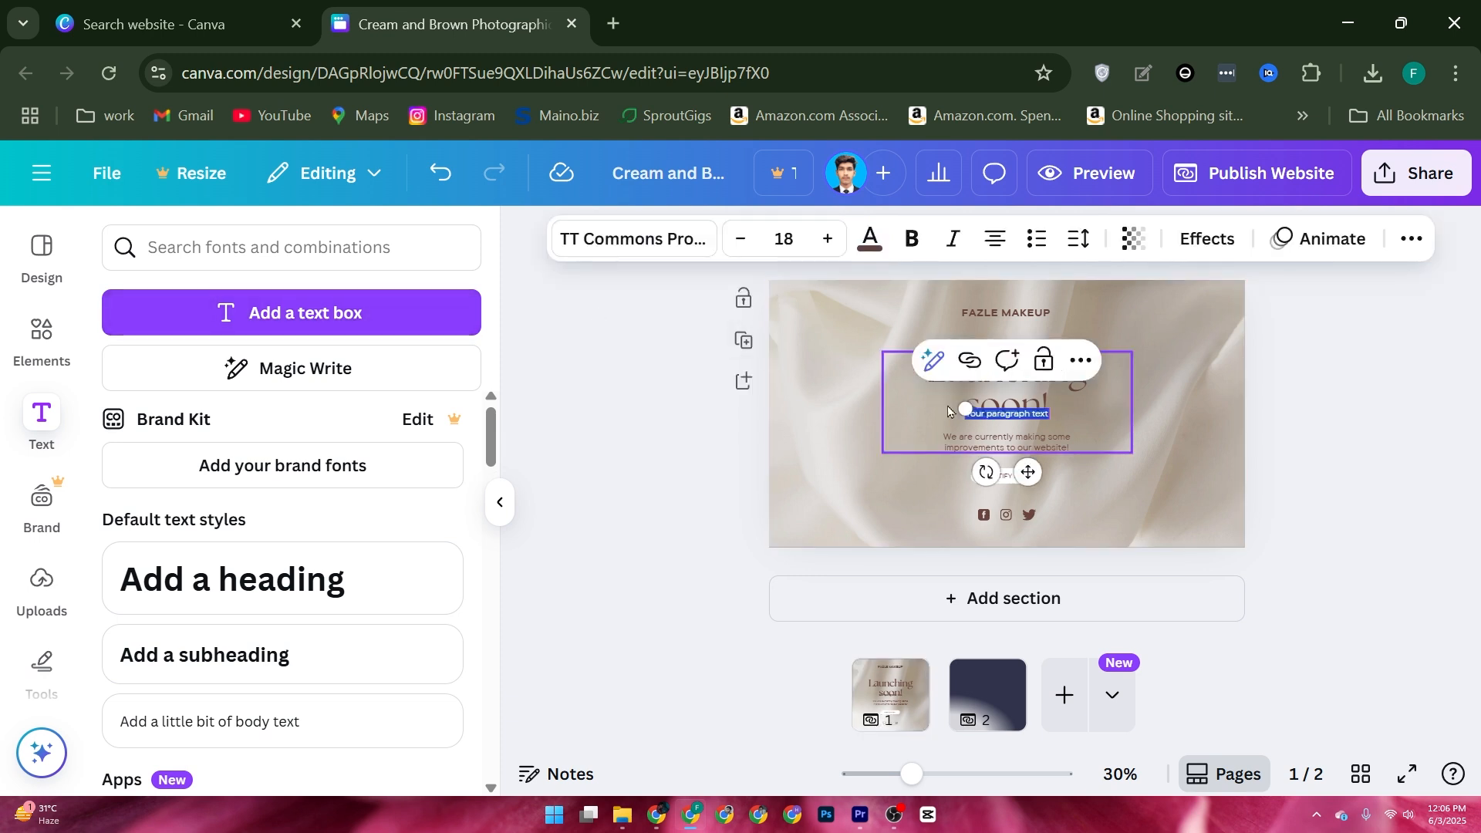
pyautogui.moveTo(966, 410); pyautogui.dragTo(852, 316)
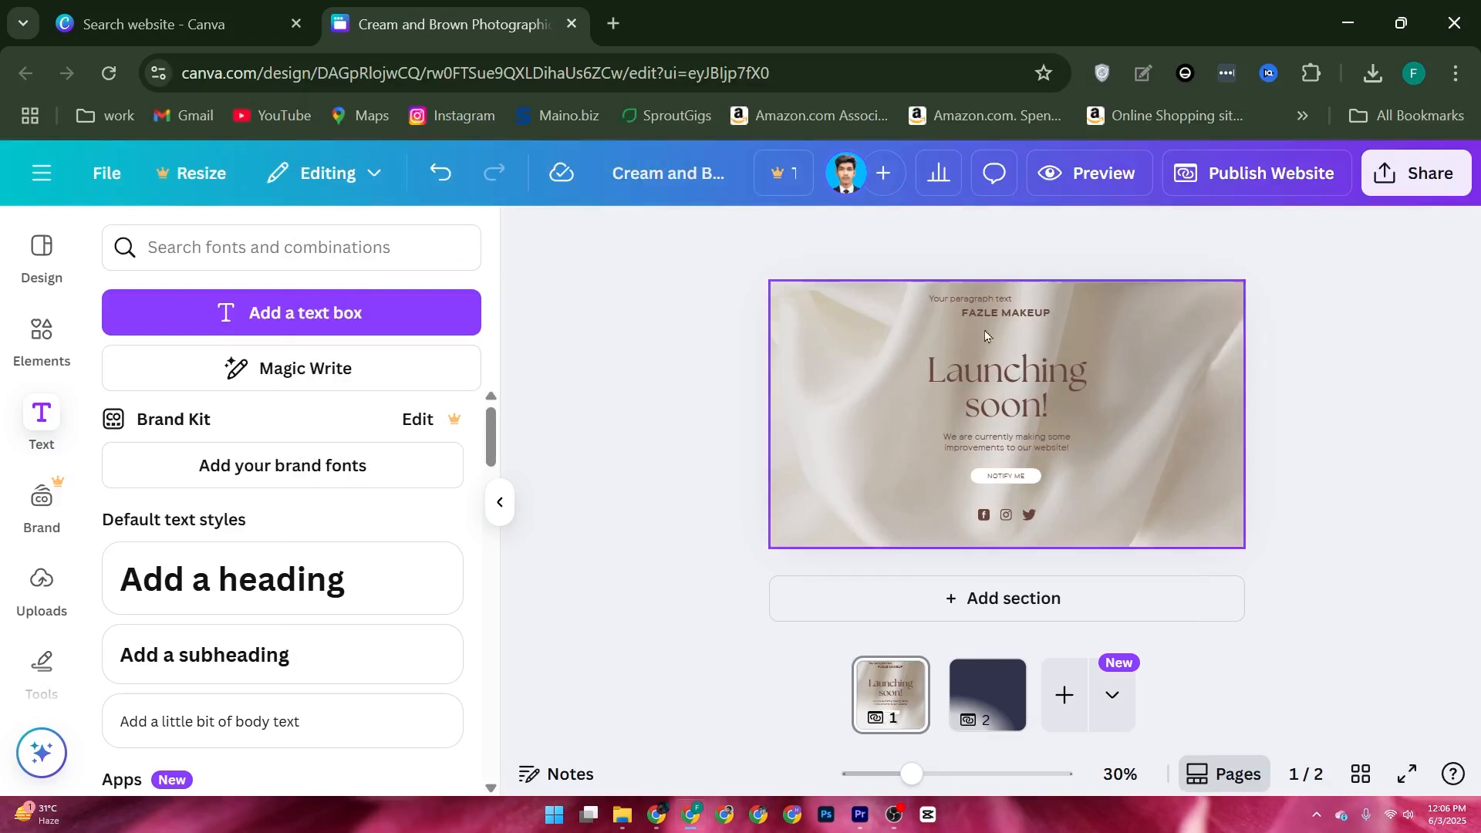
# - Replace the placeholder in the new text box with "about us"
pyautogui.click(963, 300)
pyautogui.click(964, 301)
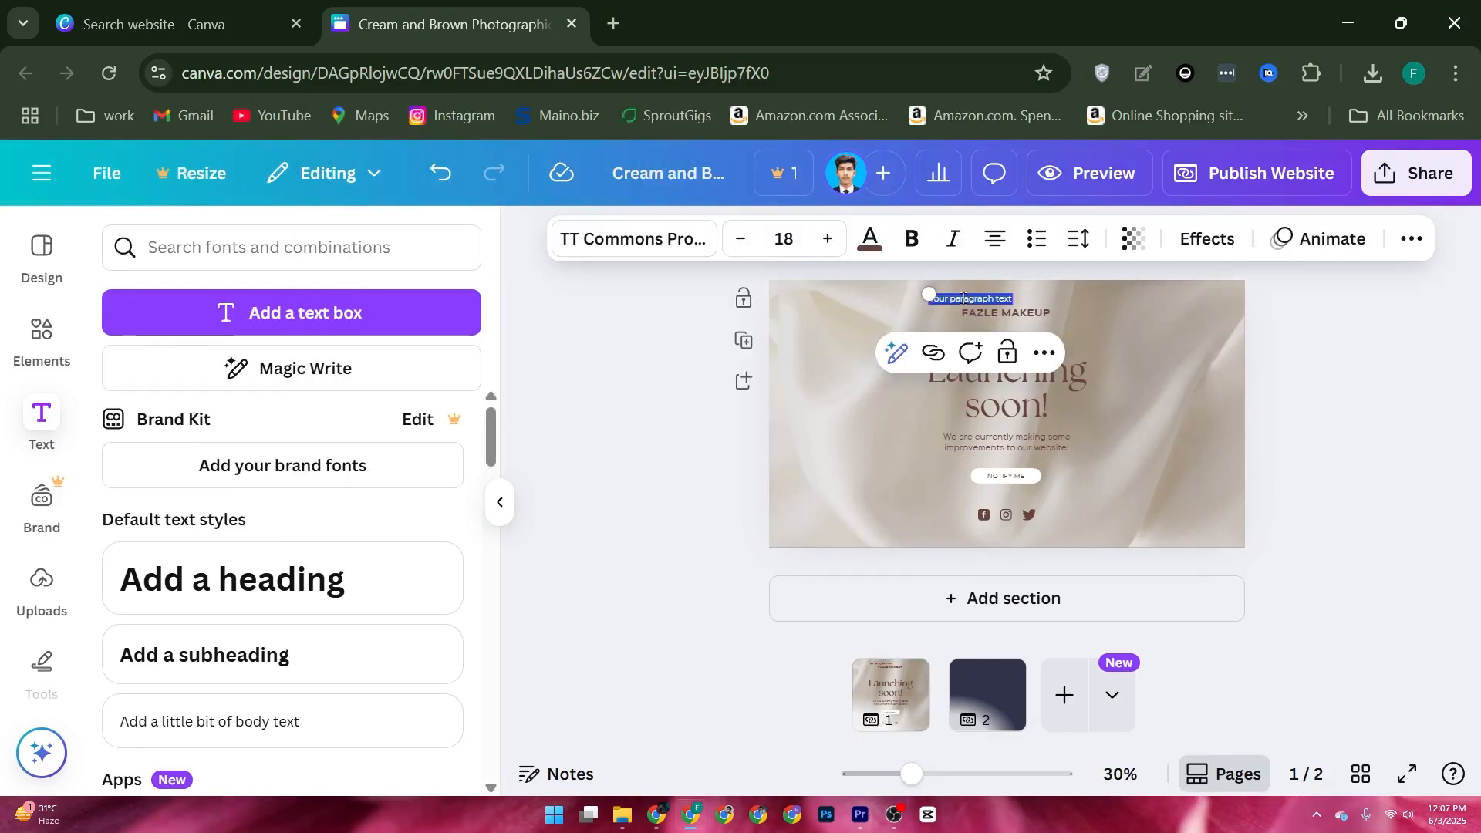
pyautogui.press('BackSpace')
pyautogui.write('Home')
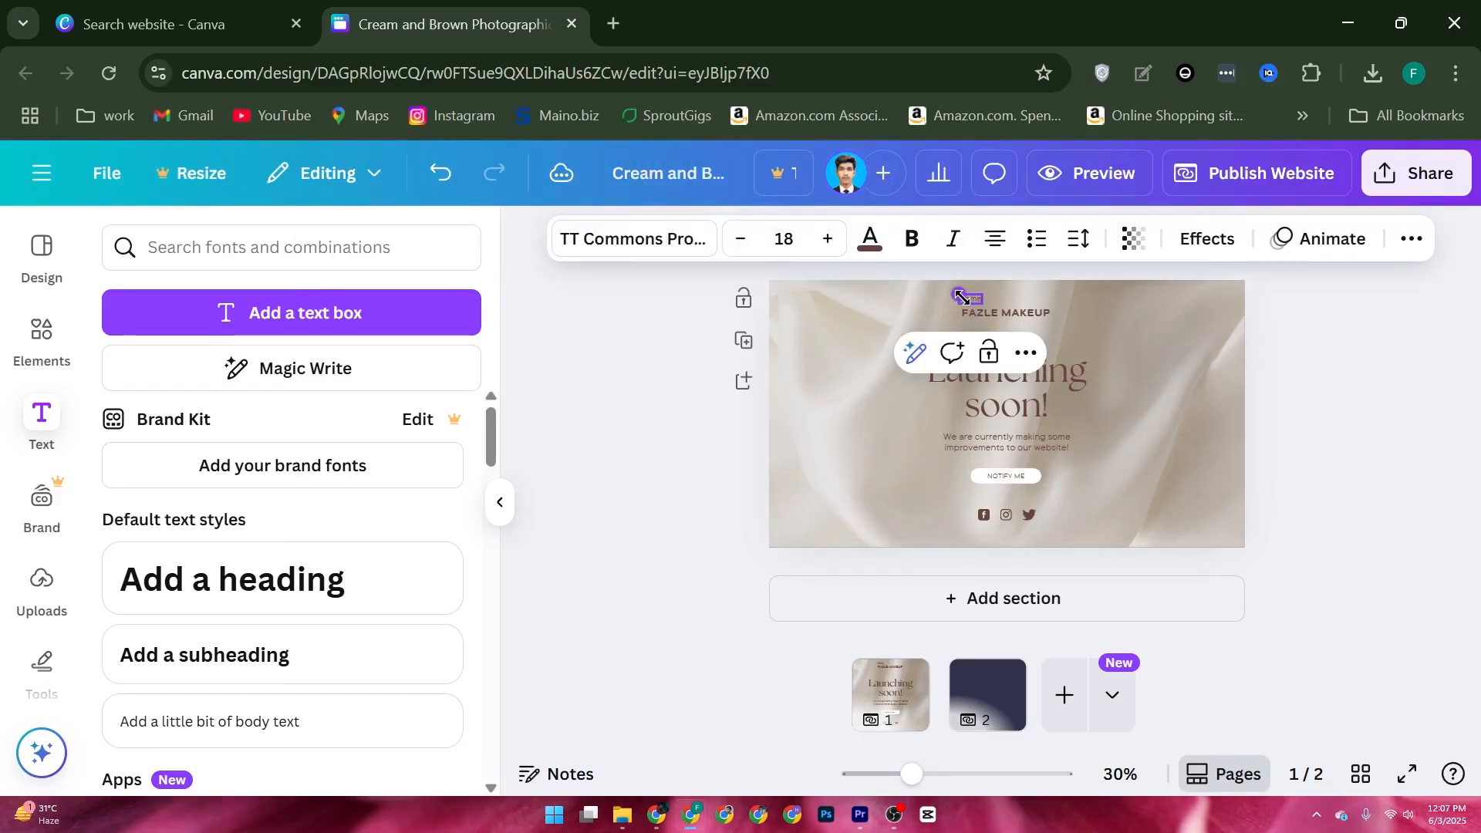
pyautogui.press('BackSpace')
pyautogui.press('BackSpace')
pyautogui.press('BackSpace')
pyautogui.press('BackSpace')
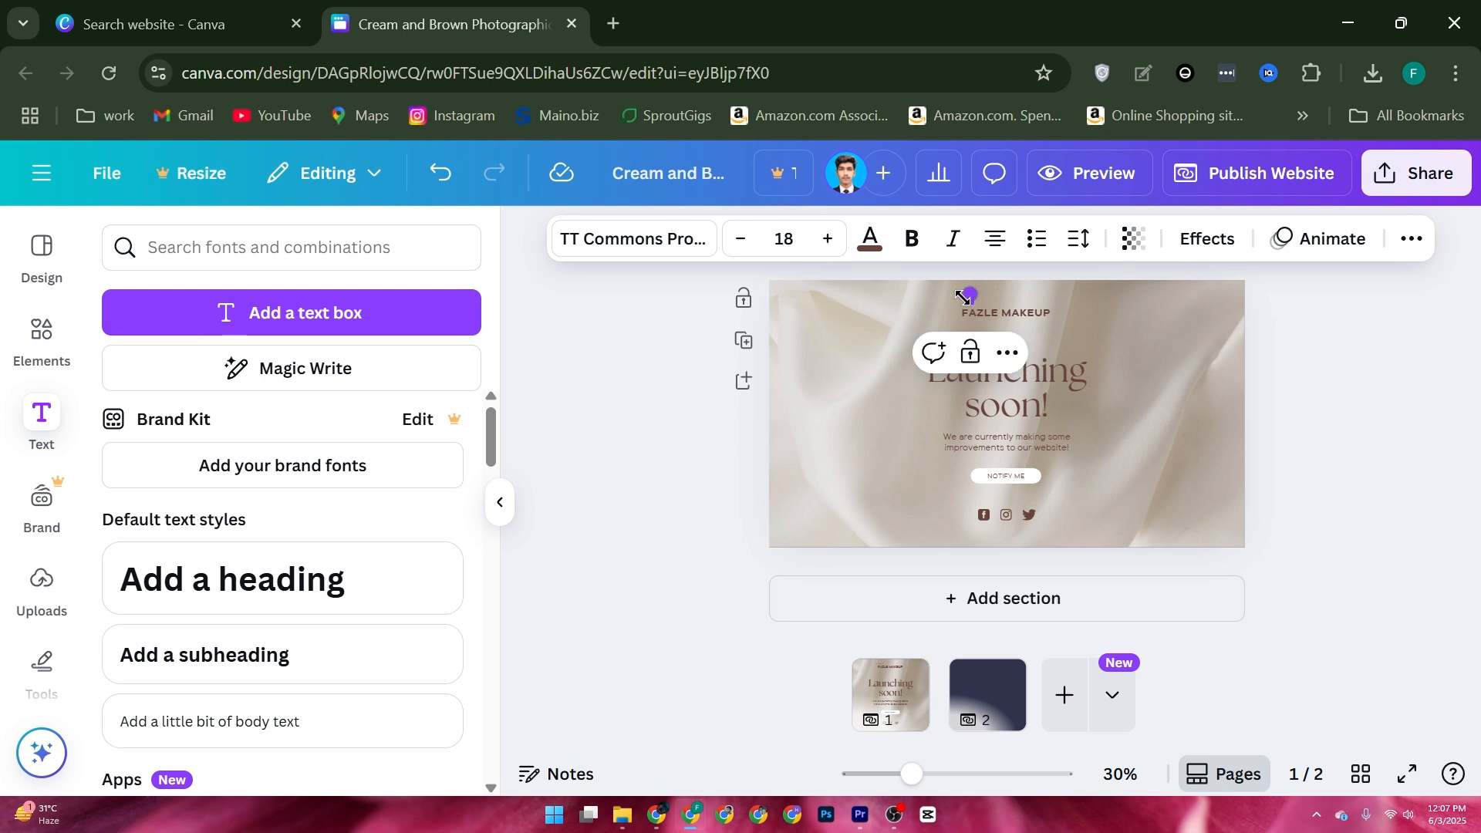
pyautogui.write('Hbout us')
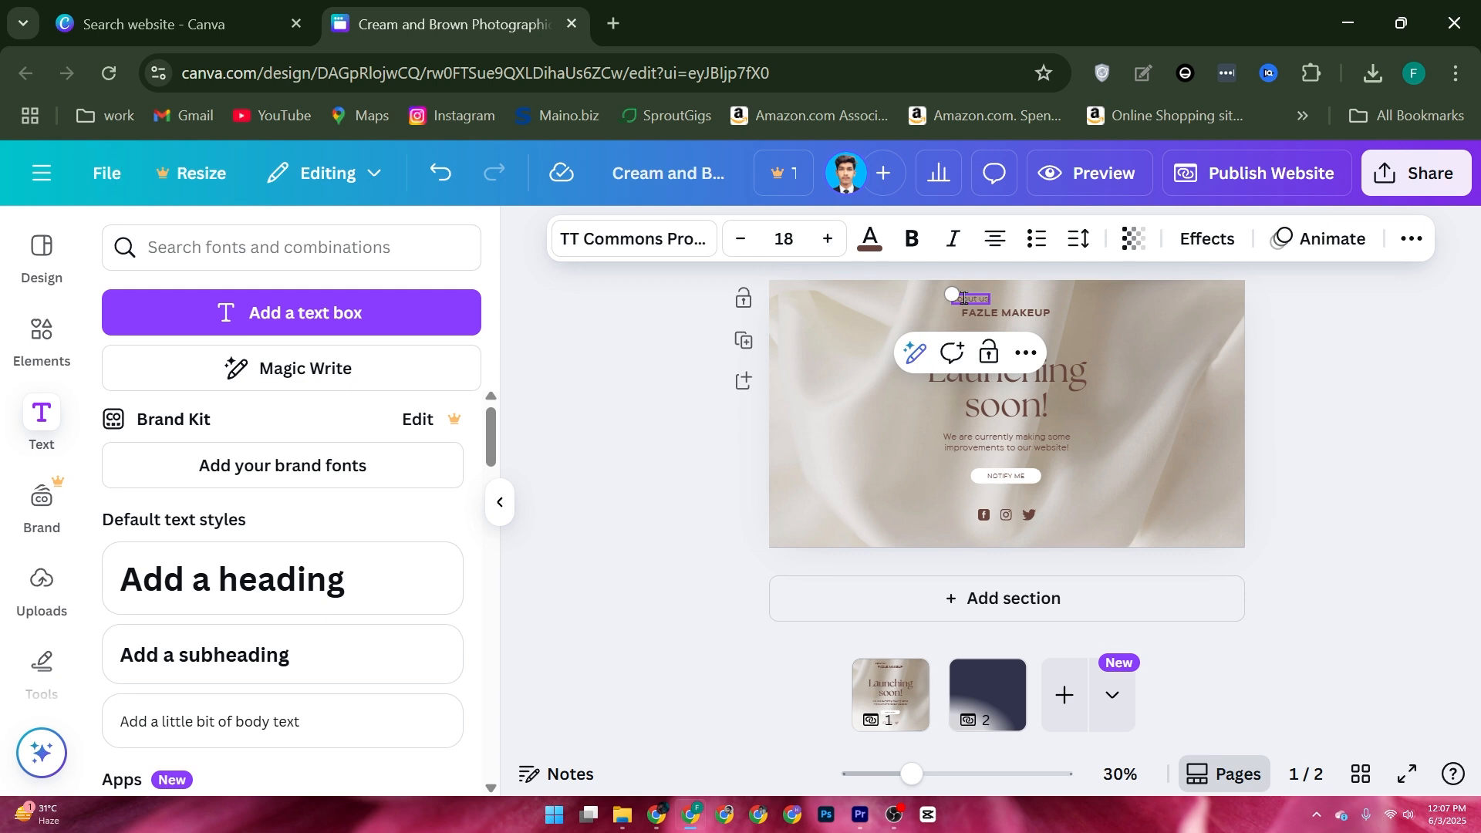
# - Enlarge the "about us" text to font size 38.2 and move it to the lower-right corner of the page design
pyautogui.moveTo(952, 294); pyautogui.dragTo(912, 284)
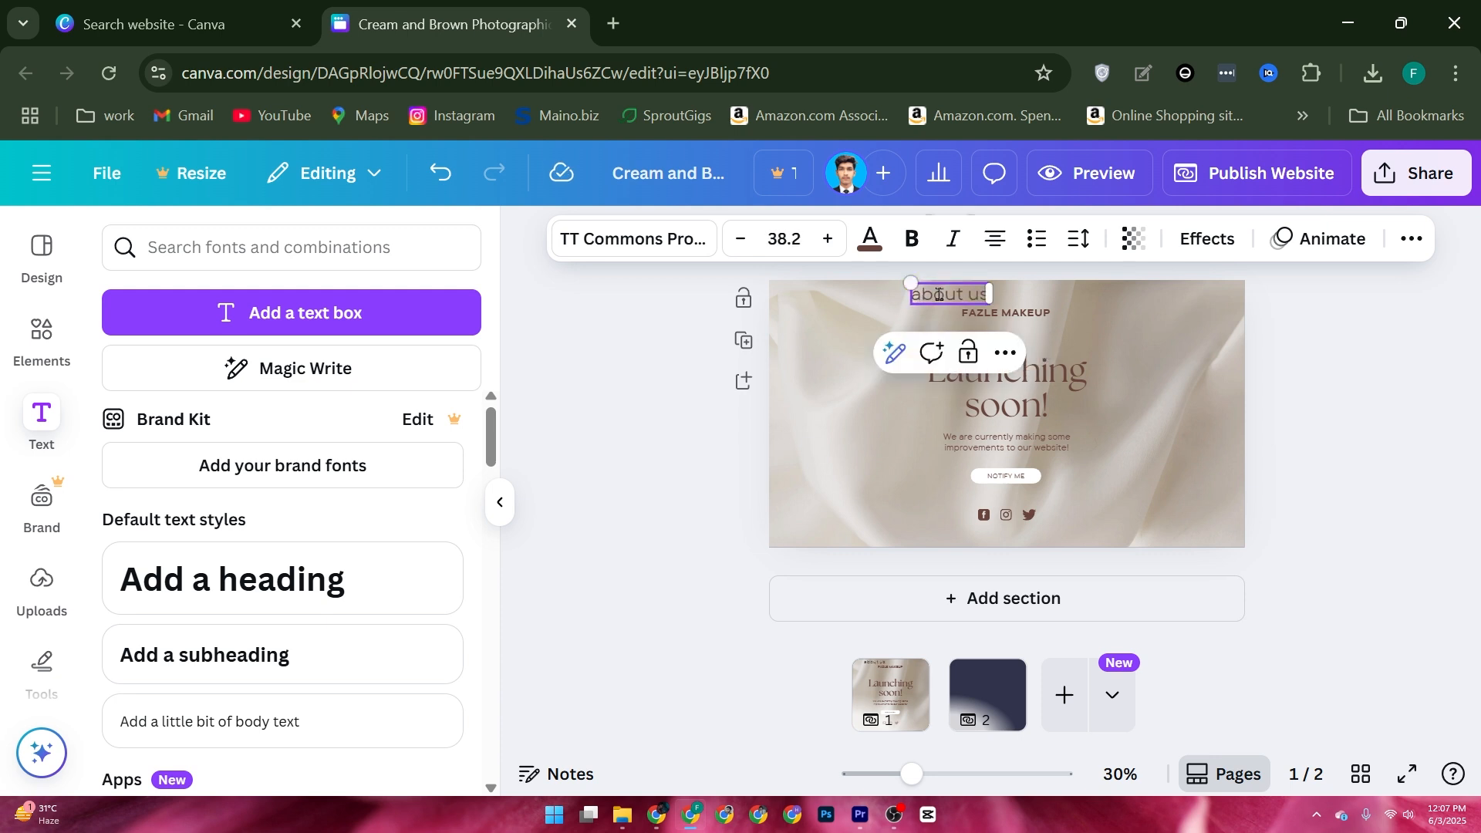
pyautogui.moveTo(984, 304); pyautogui.dragTo(1181, 511)
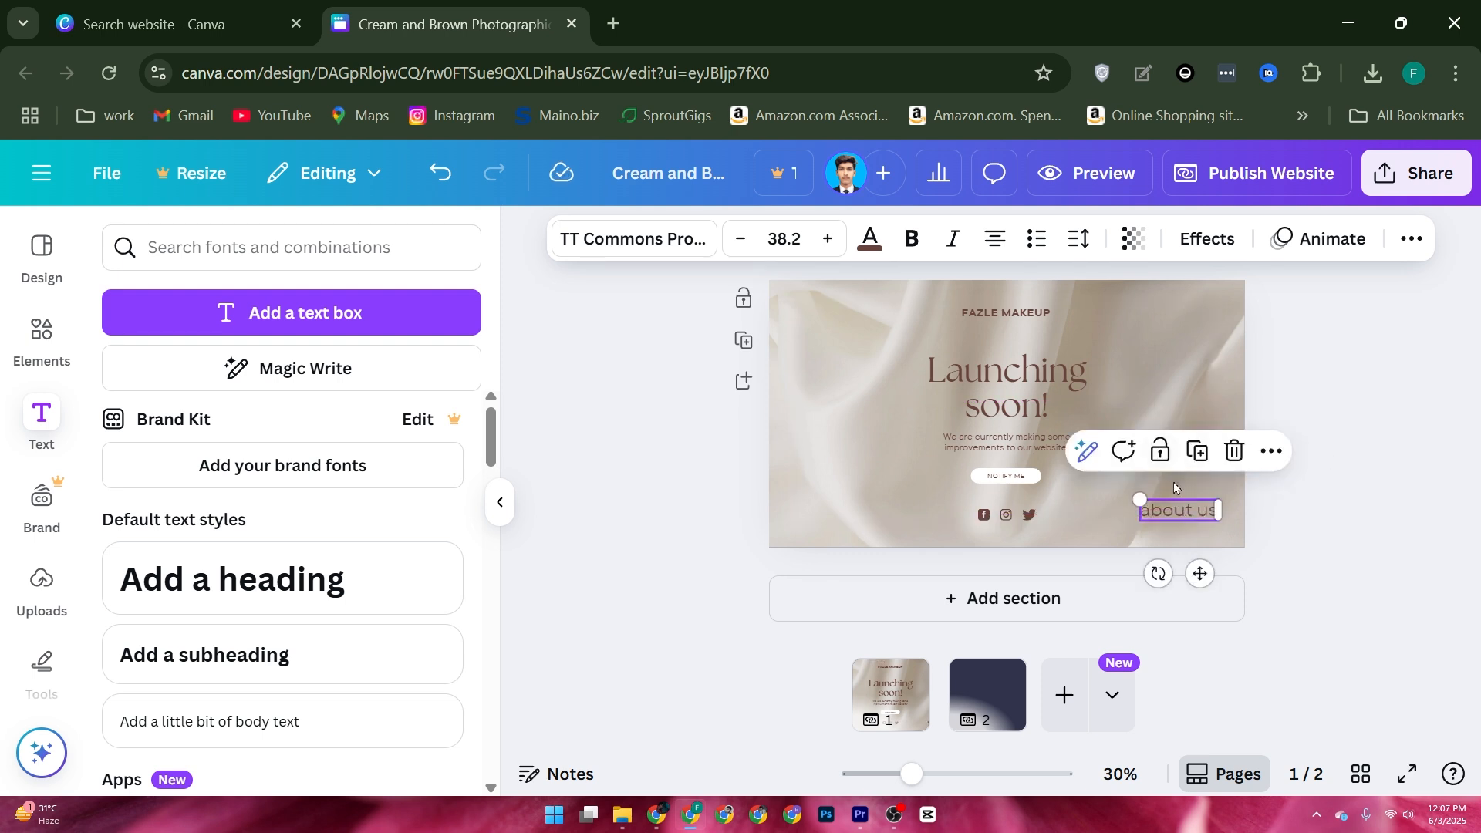
pyautogui.click(1271, 451)
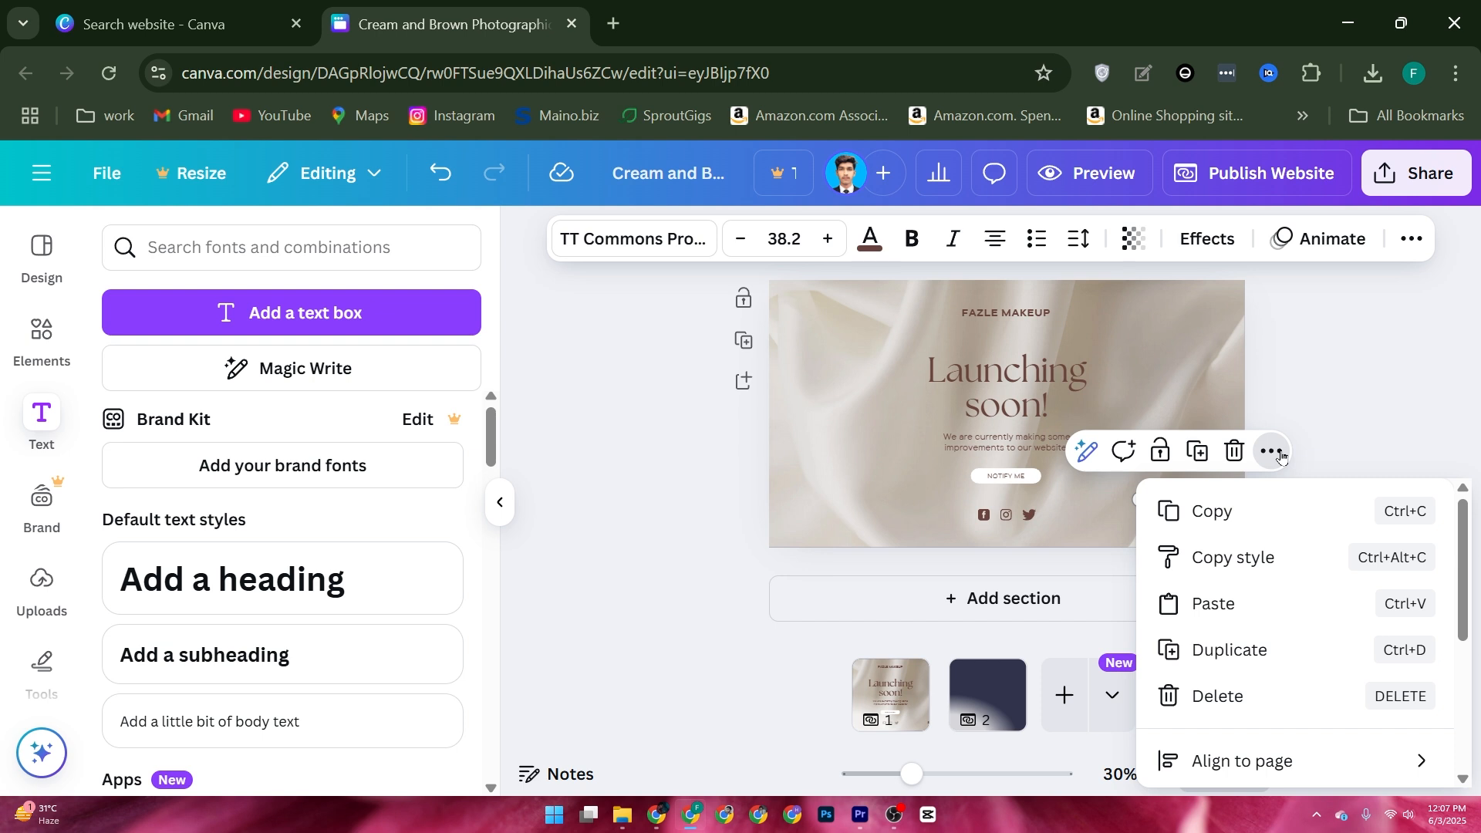
pyautogui.scroll(-3, 1289, 594)
pyautogui.click(1295, 638)
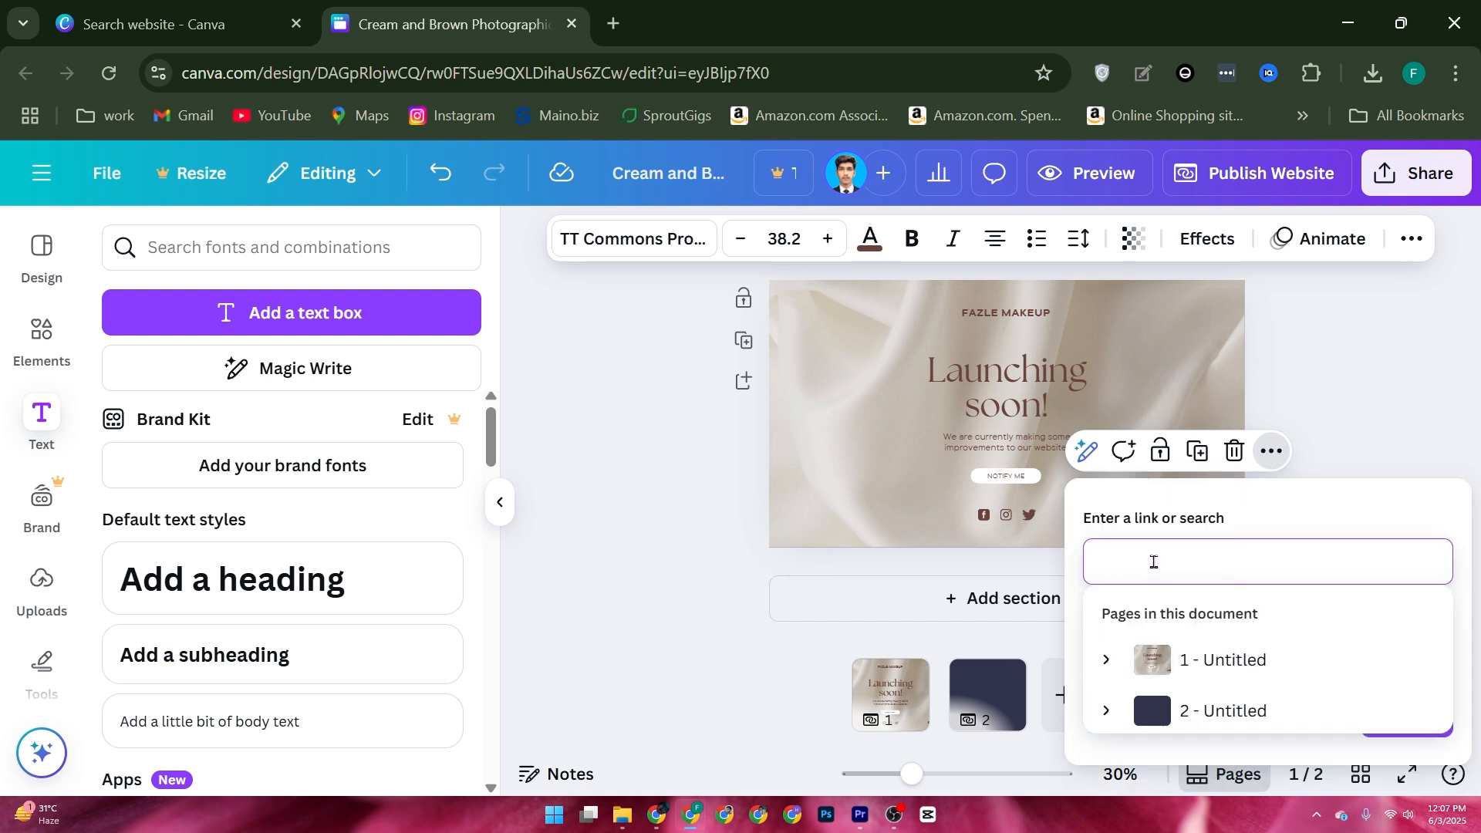
pyautogui.click(1153, 562)
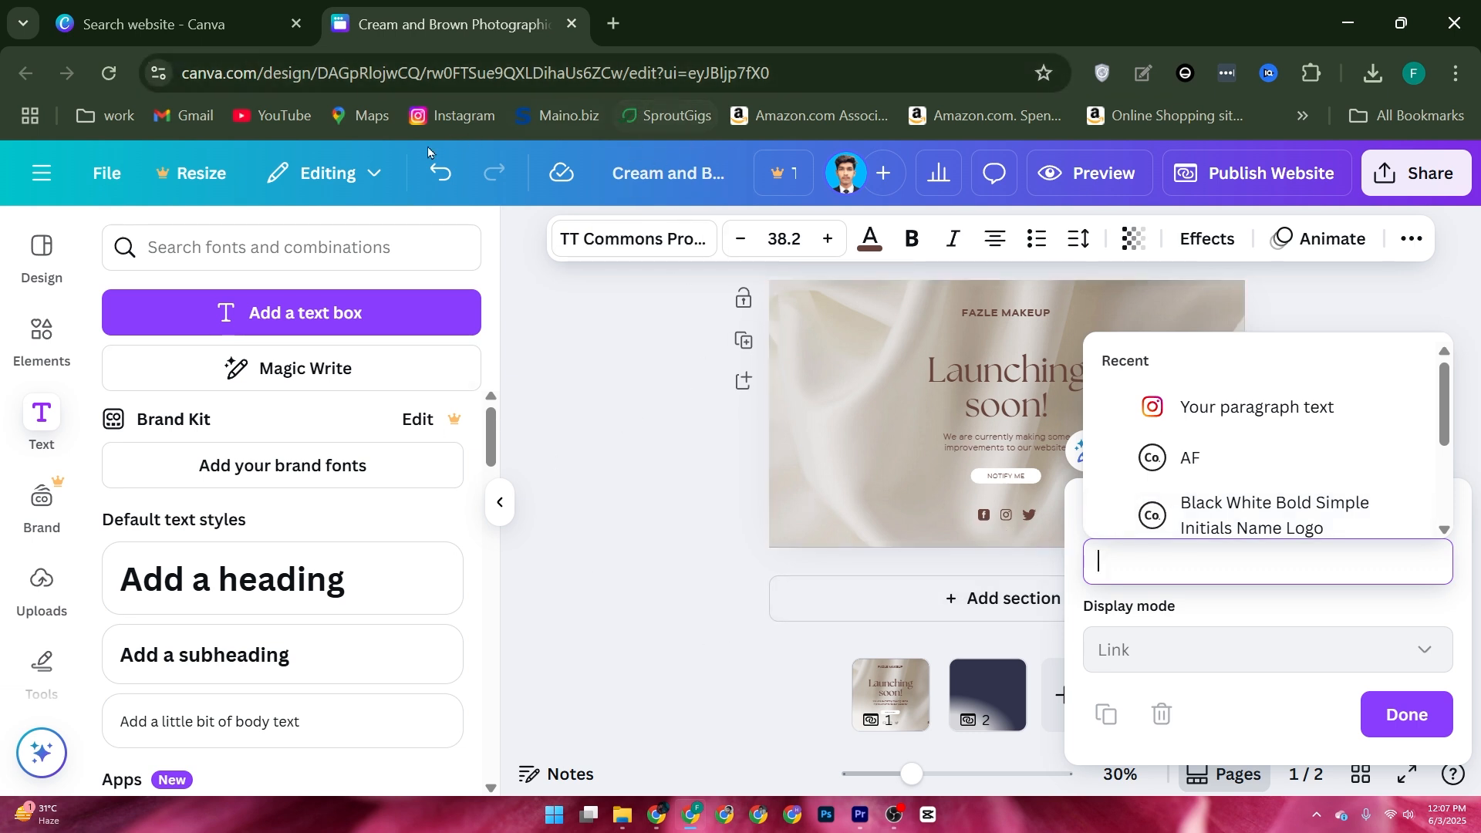
# - Open YouTube in a new browser tab and return to the website design in Canva
pyautogui.rightClick(291, 124)
pyautogui.click(381, 144)
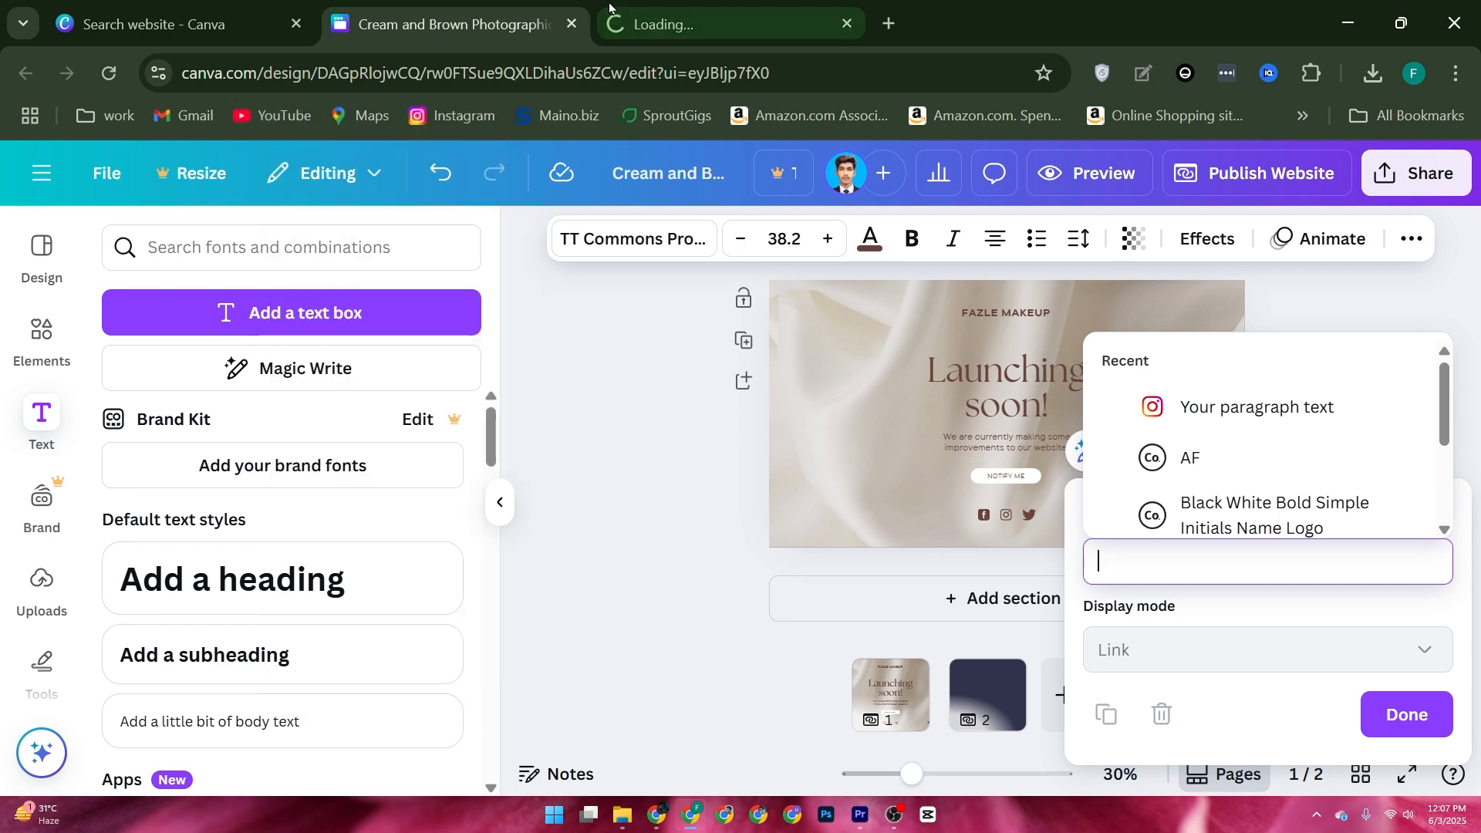
pyautogui.click(694, 24)
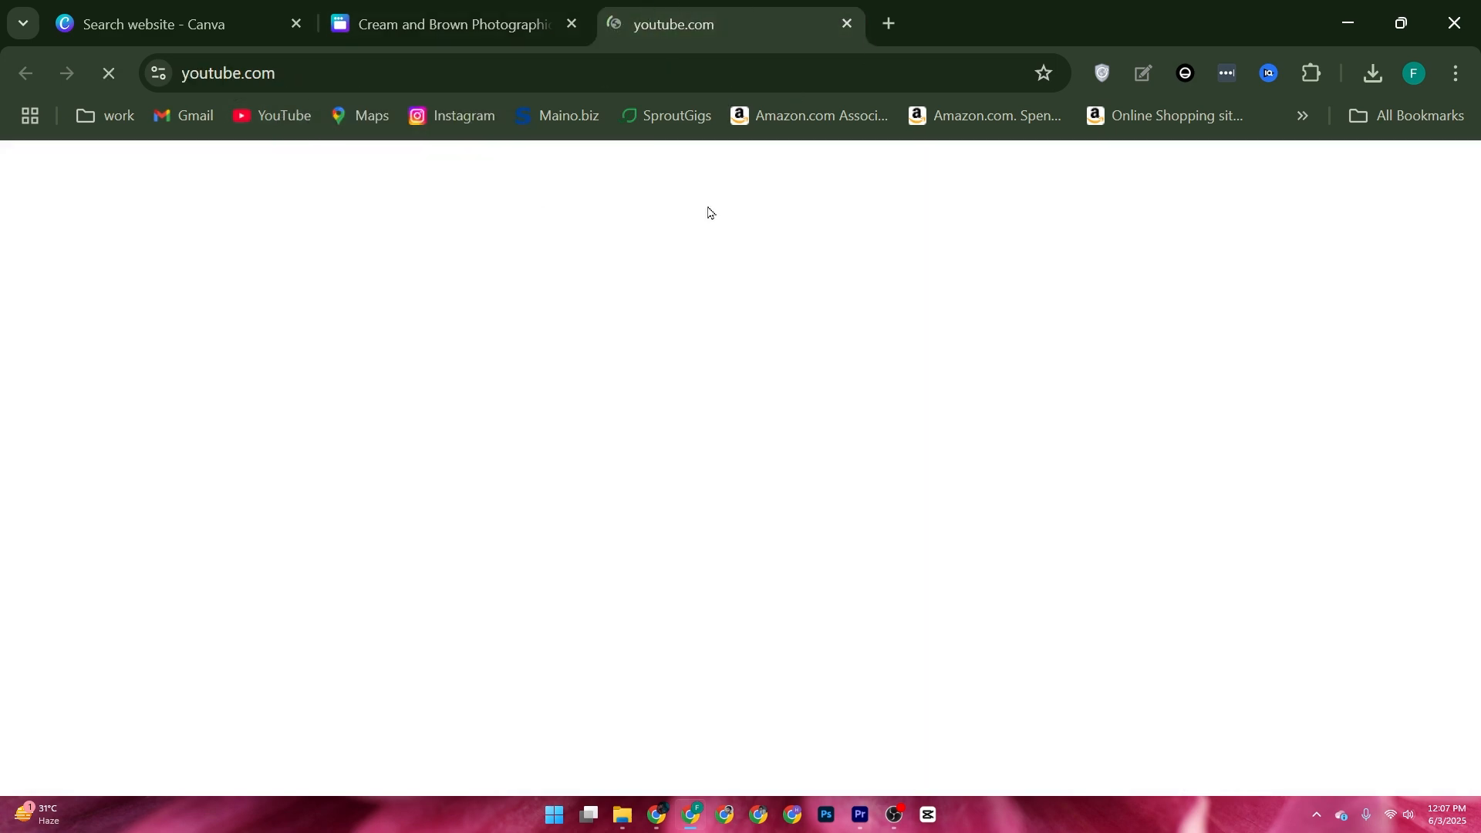
pyautogui.click(458, 6)
pyautogui.click(902, 447)
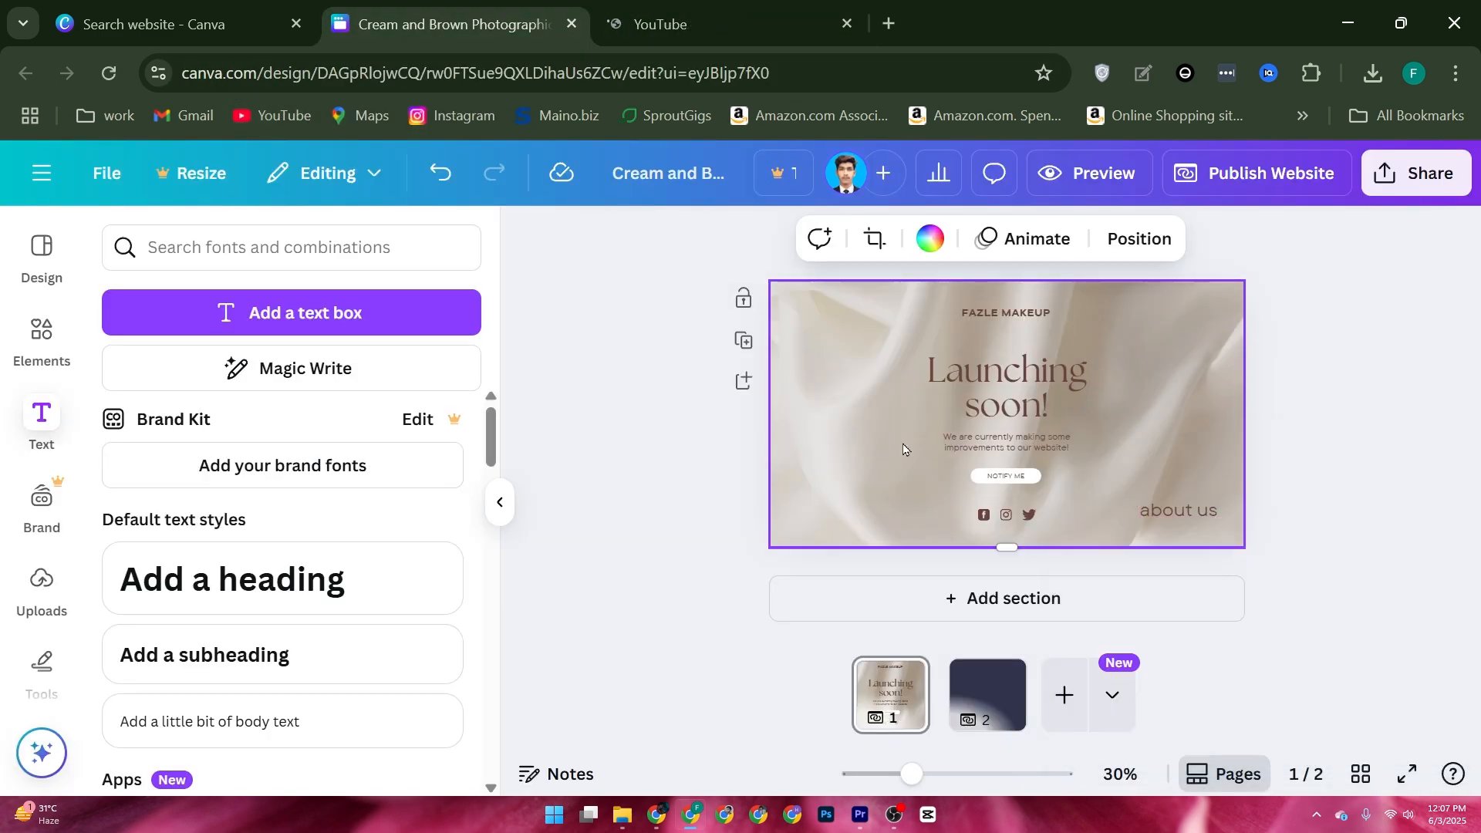
# - Replace the "about us" text with "youtube"
pyautogui.doubleClick(1164, 512)
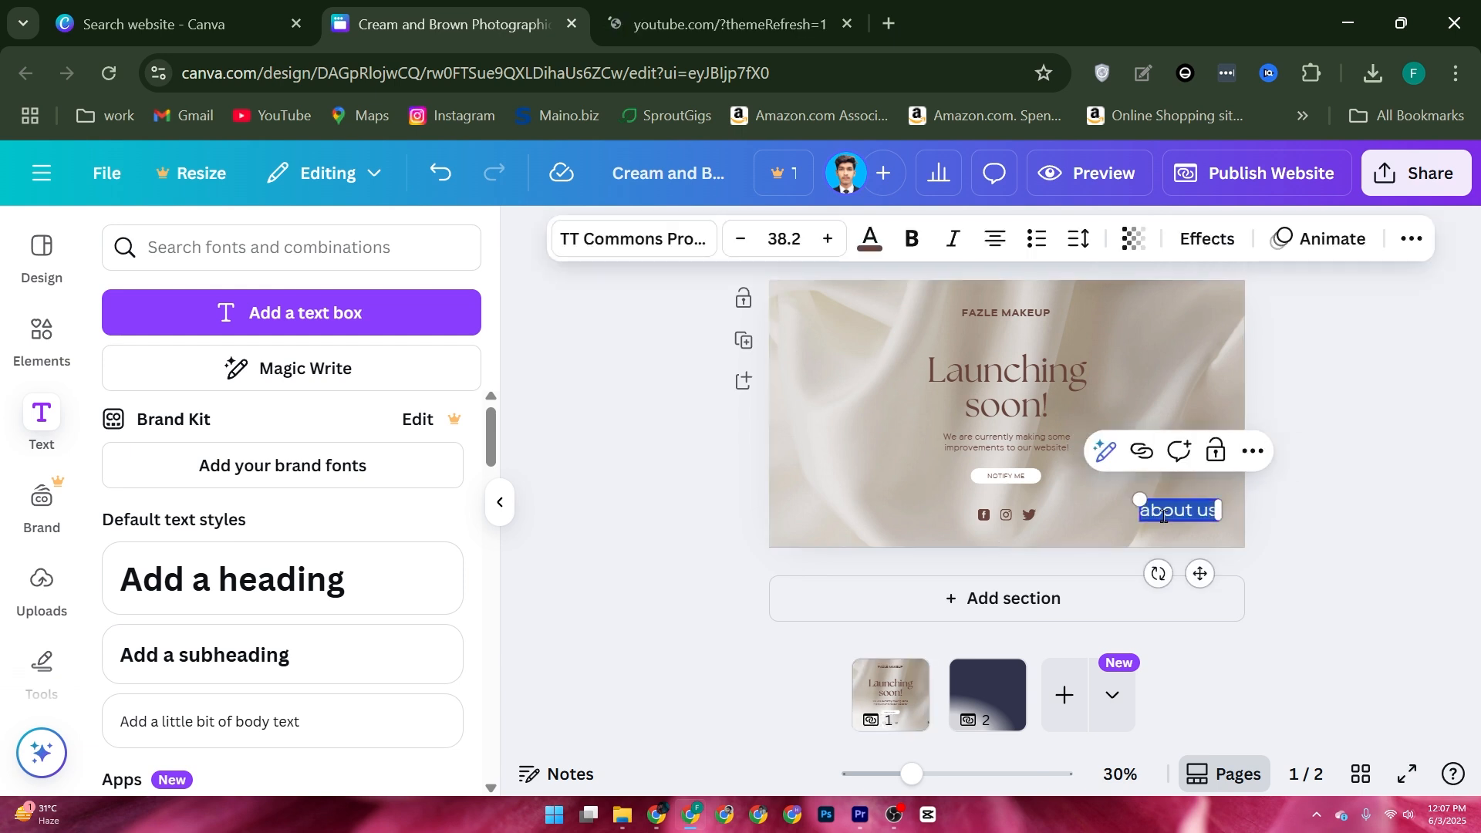
pyautogui.write('y')
pyautogui.press('BackSpace')
pyautogui.write('youtube')
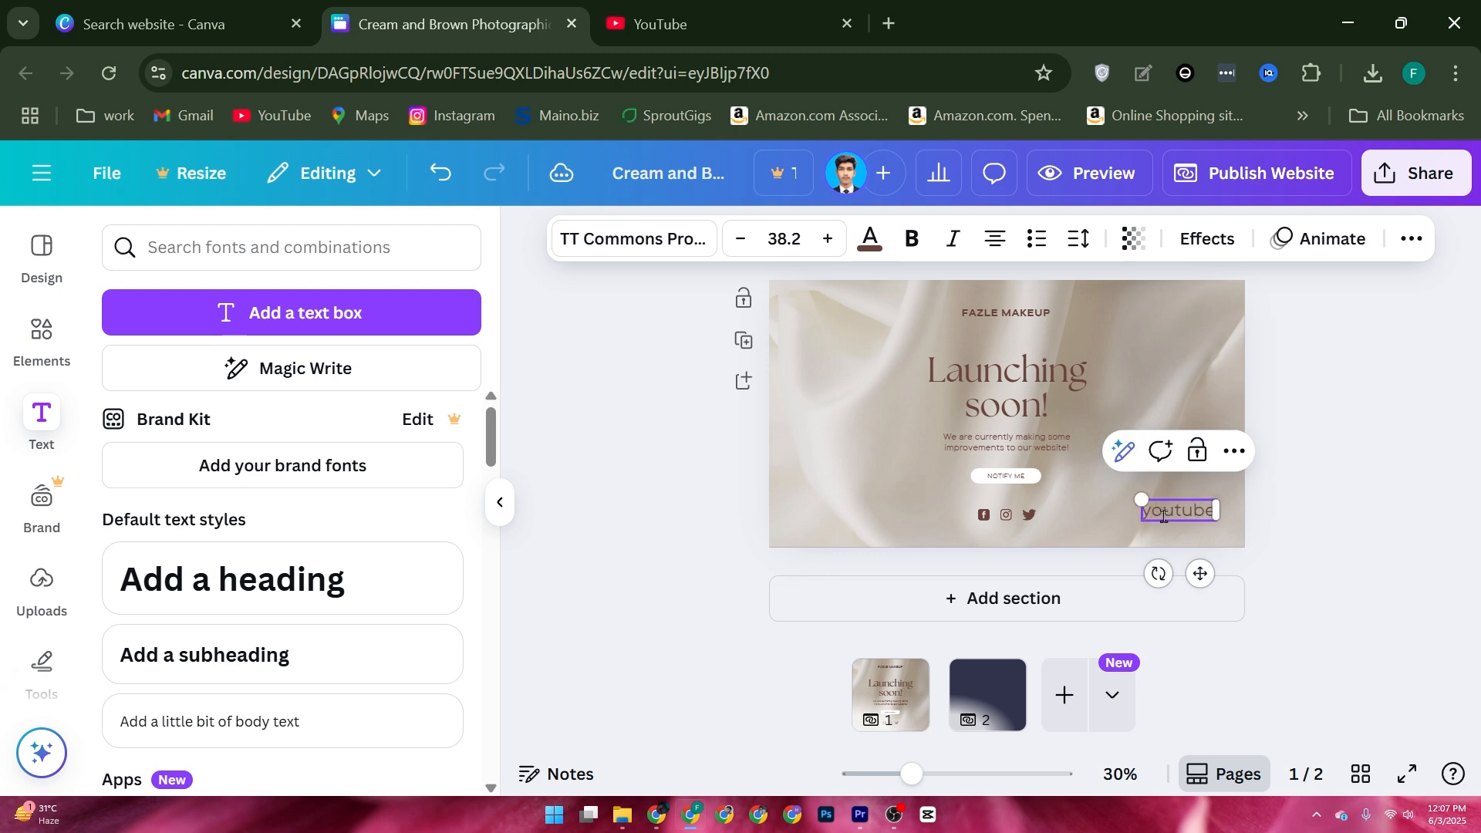
pyautogui.click(1229, 457)
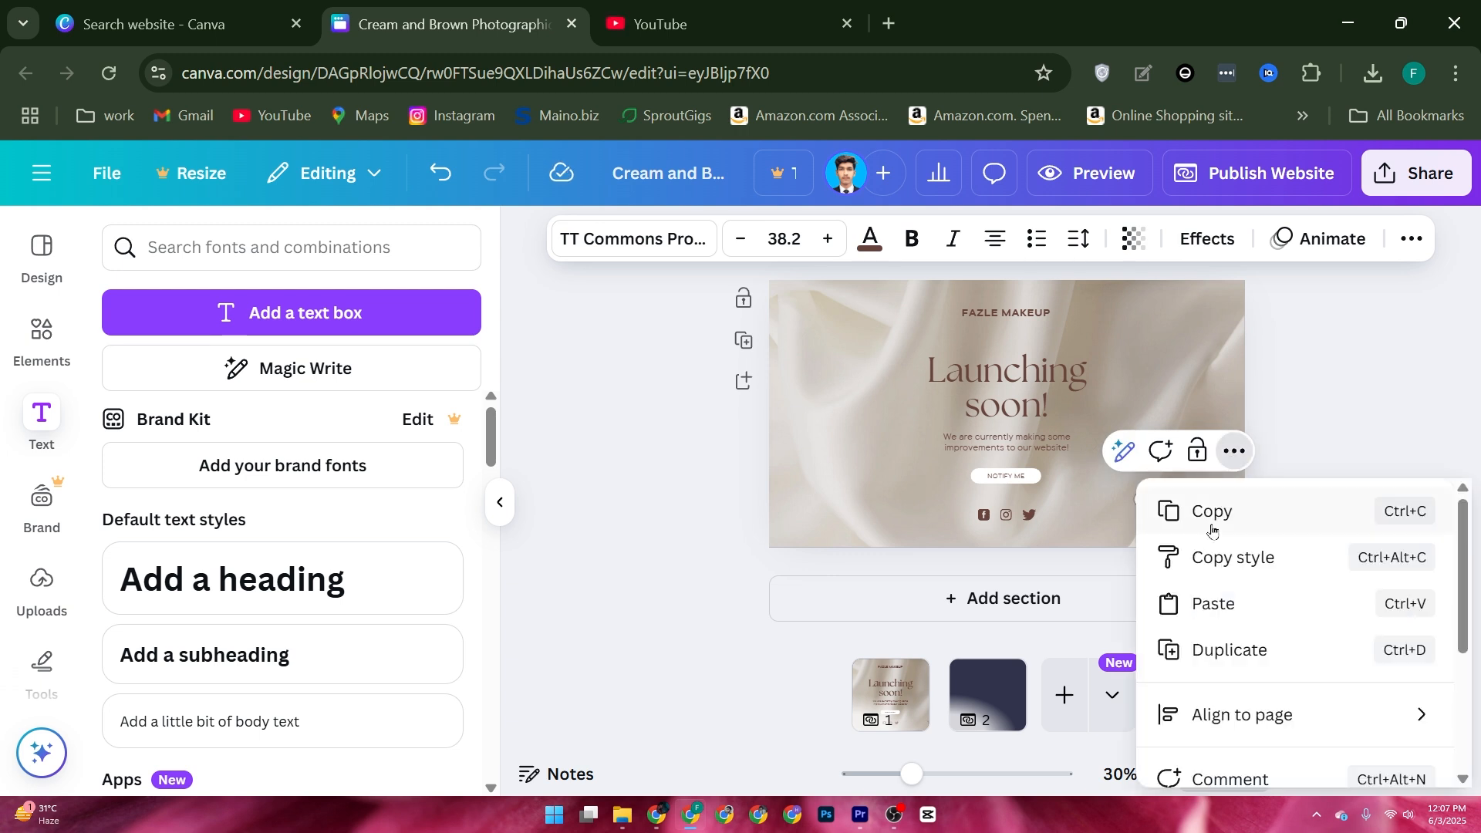
pyautogui.scroll(-3, 1213, 599)
pyautogui.click(1209, 599)
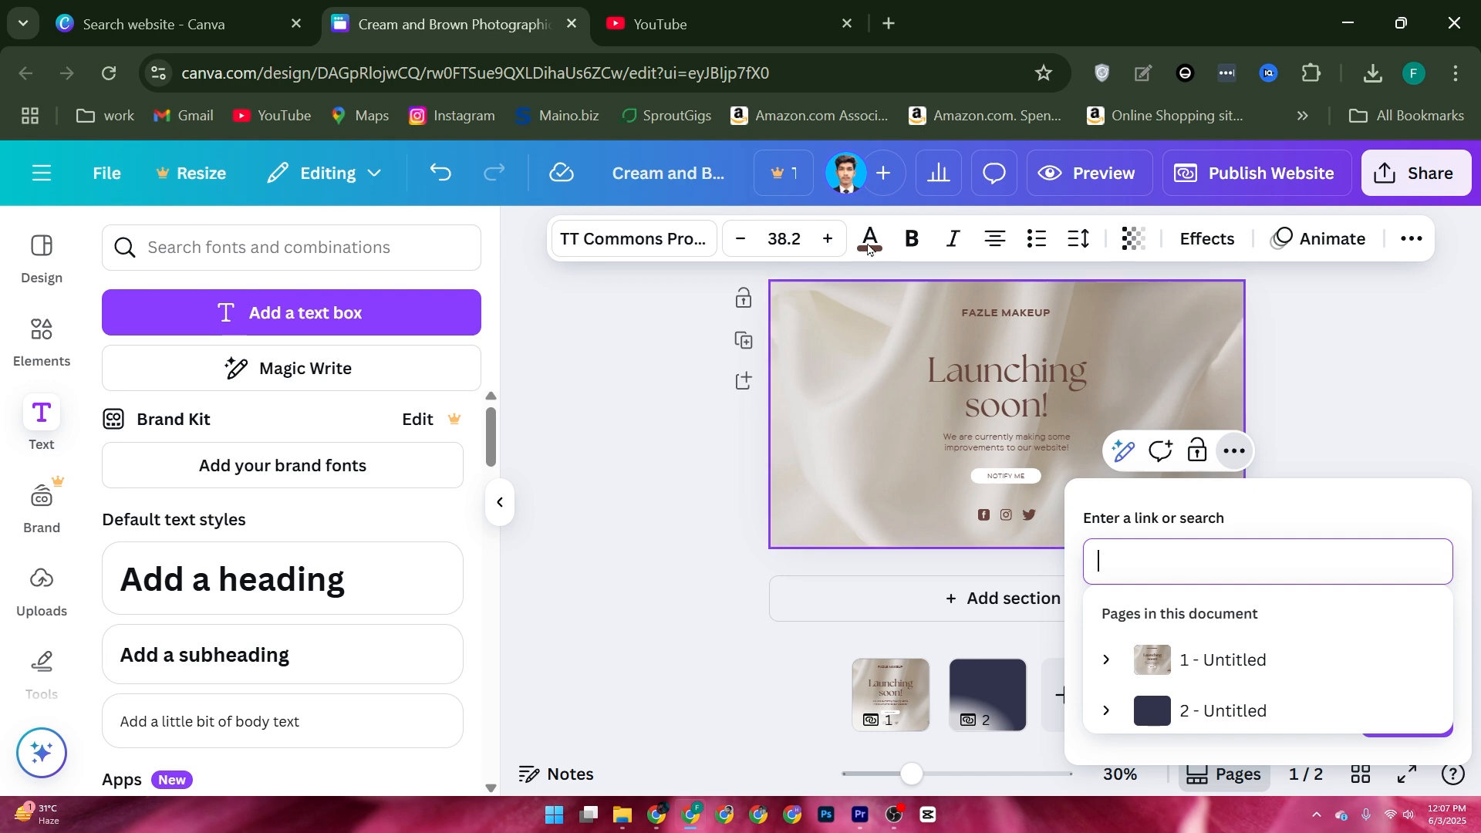
pyautogui.click(679, 24)
pyautogui.click(591, 70)
pyautogui.hotkey('ctrl', 'c')
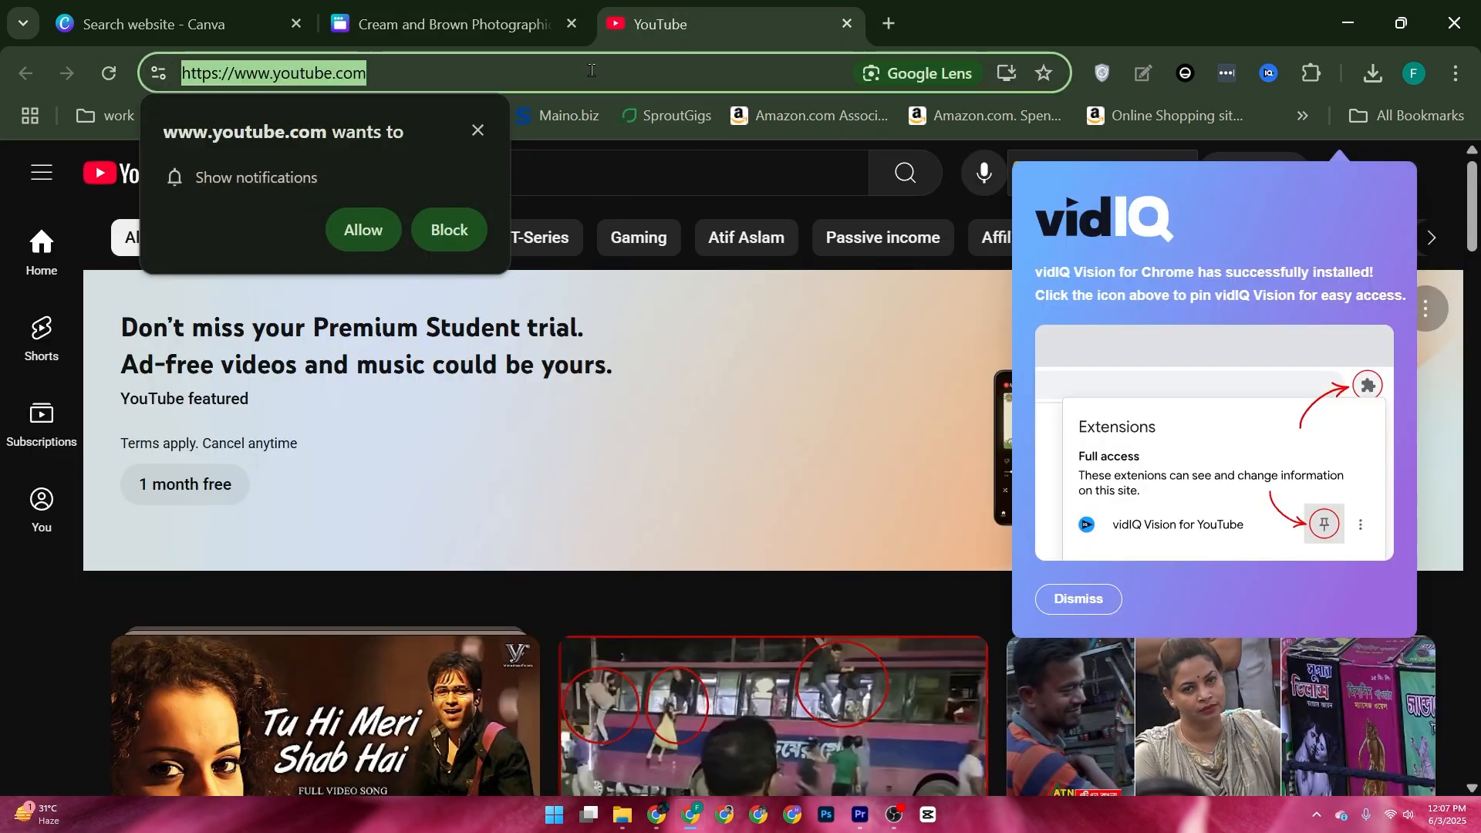
pyautogui.click(455, 24)
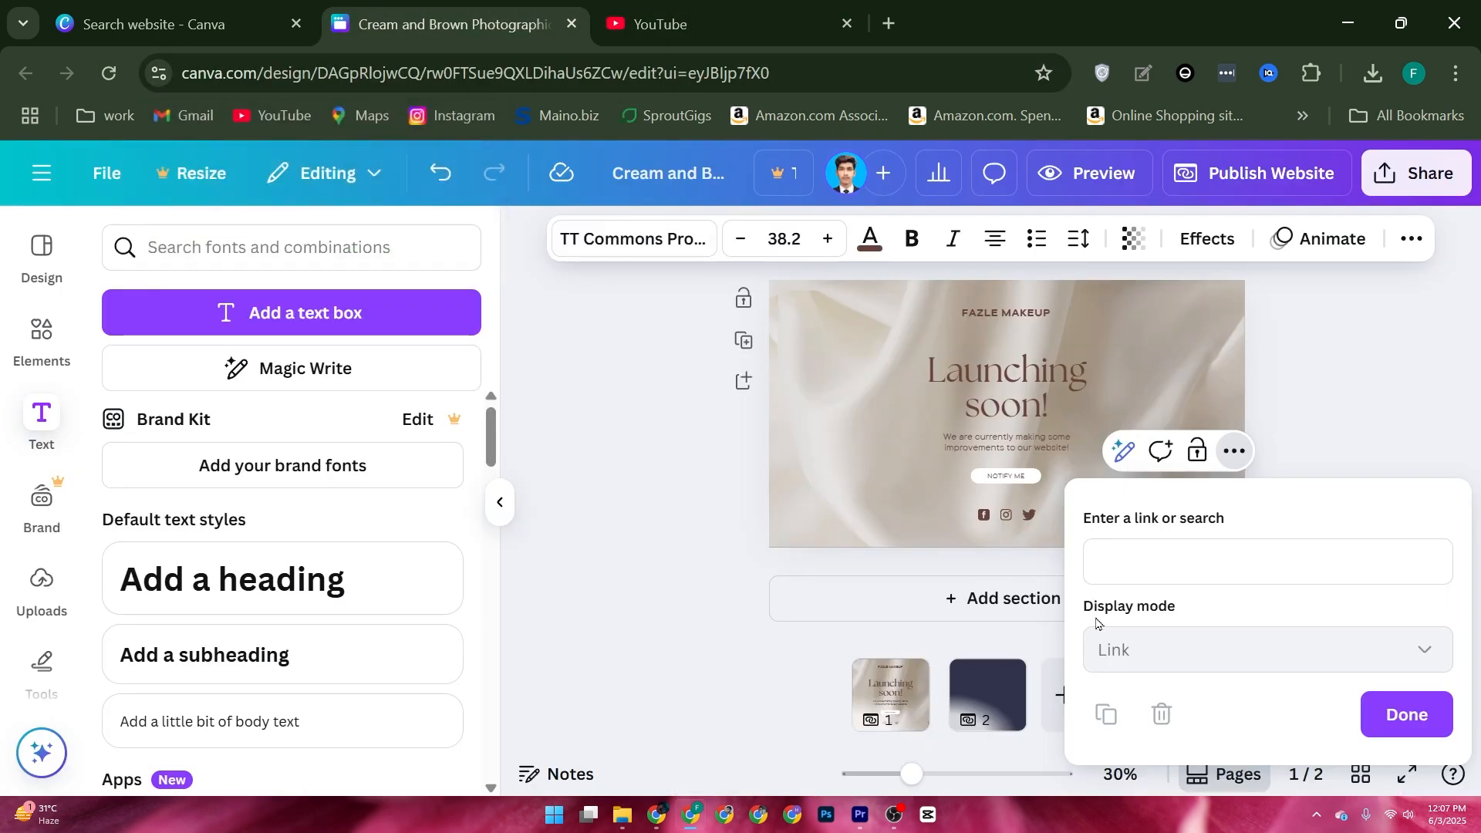
pyautogui.click(1117, 565)
pyautogui.hotkey('ctrl', 'v')
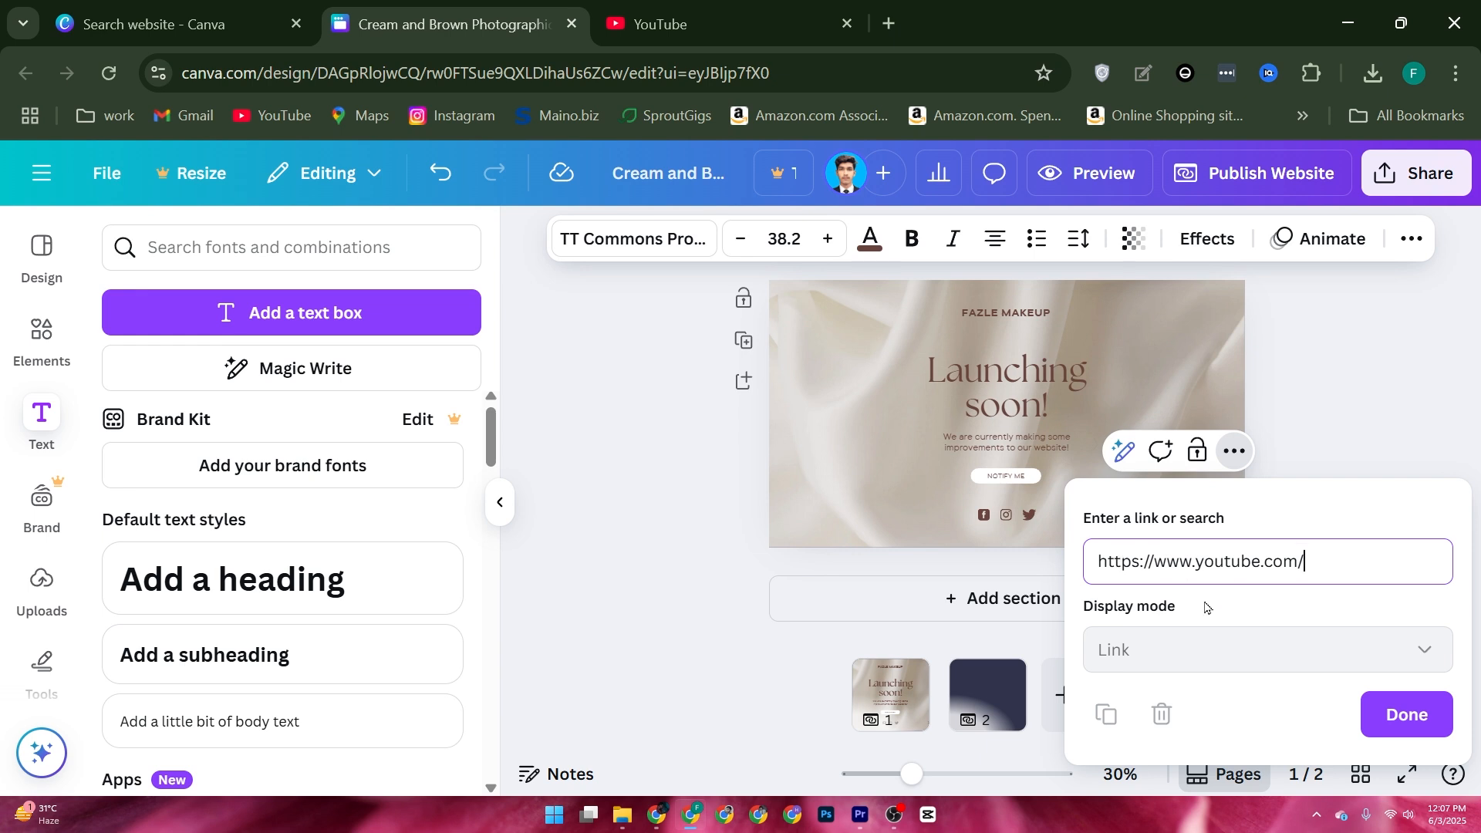
pyautogui.click(1408, 713)
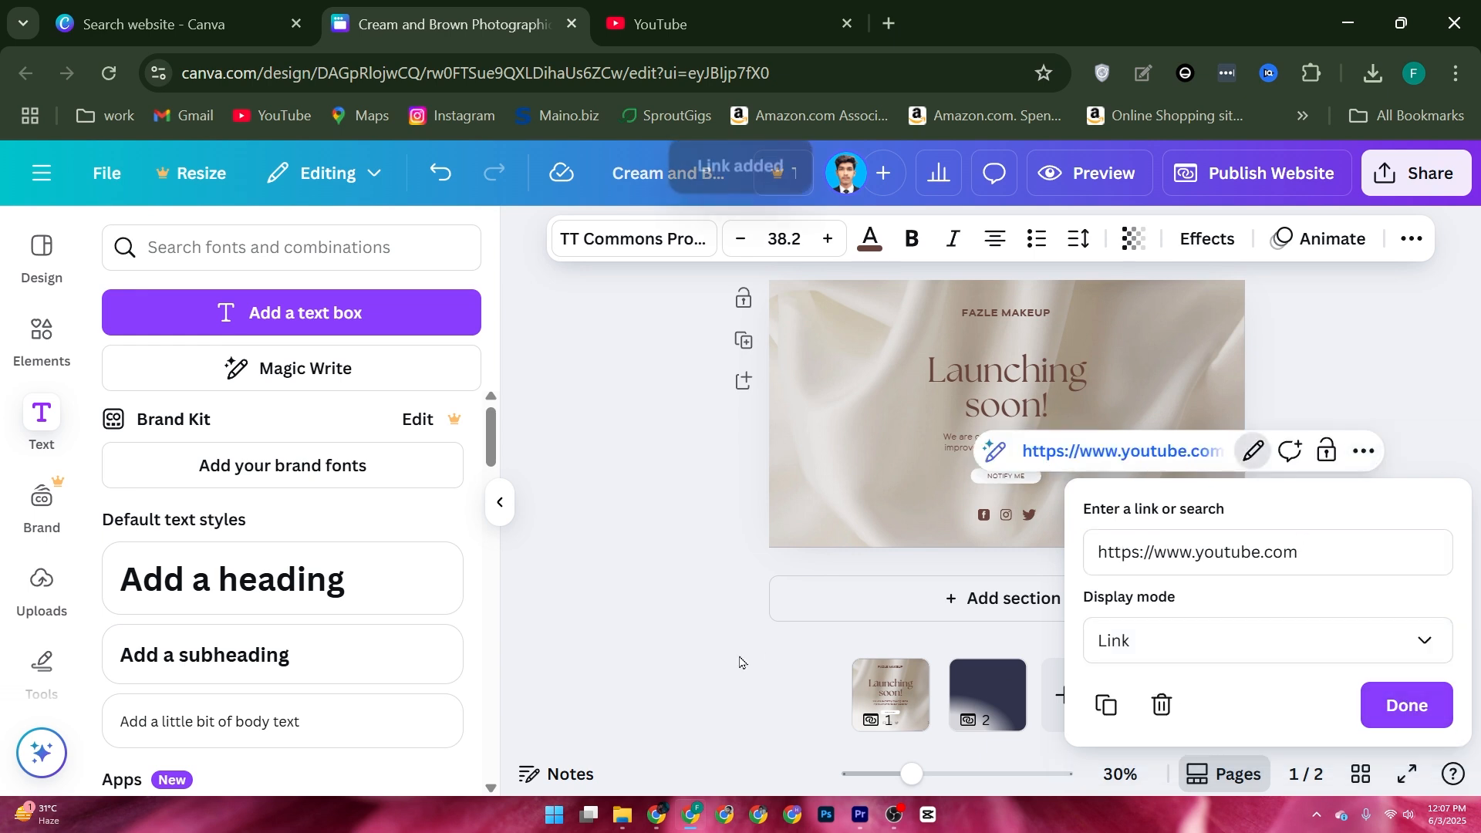
pyautogui.click(655, 594)
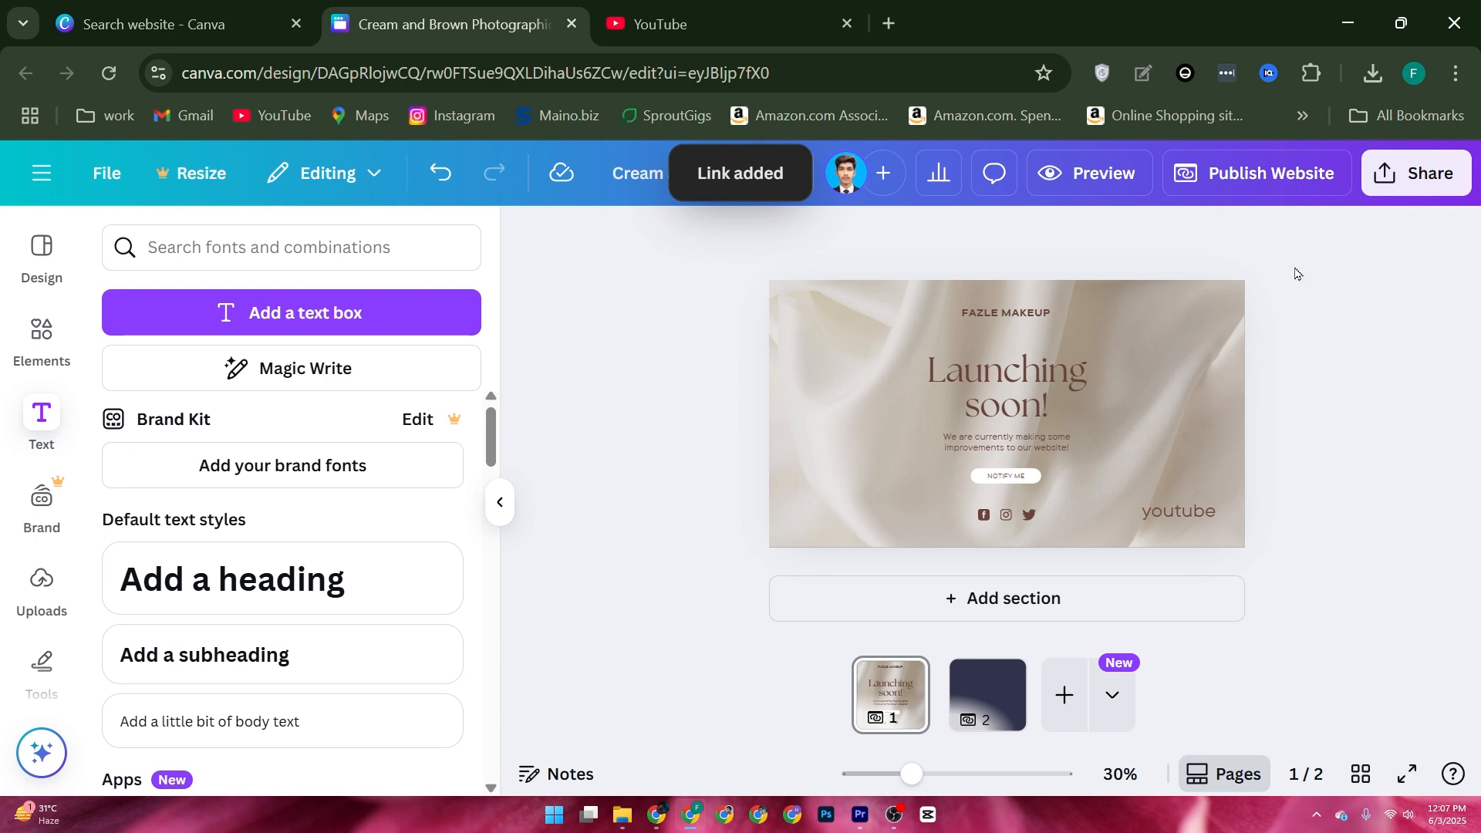
# - Preview the website and check the navigation between Page 1 and Page 2, returning to the editor
pyautogui.click(1049, 182)
pyautogui.scroll(-5, 979, 517)
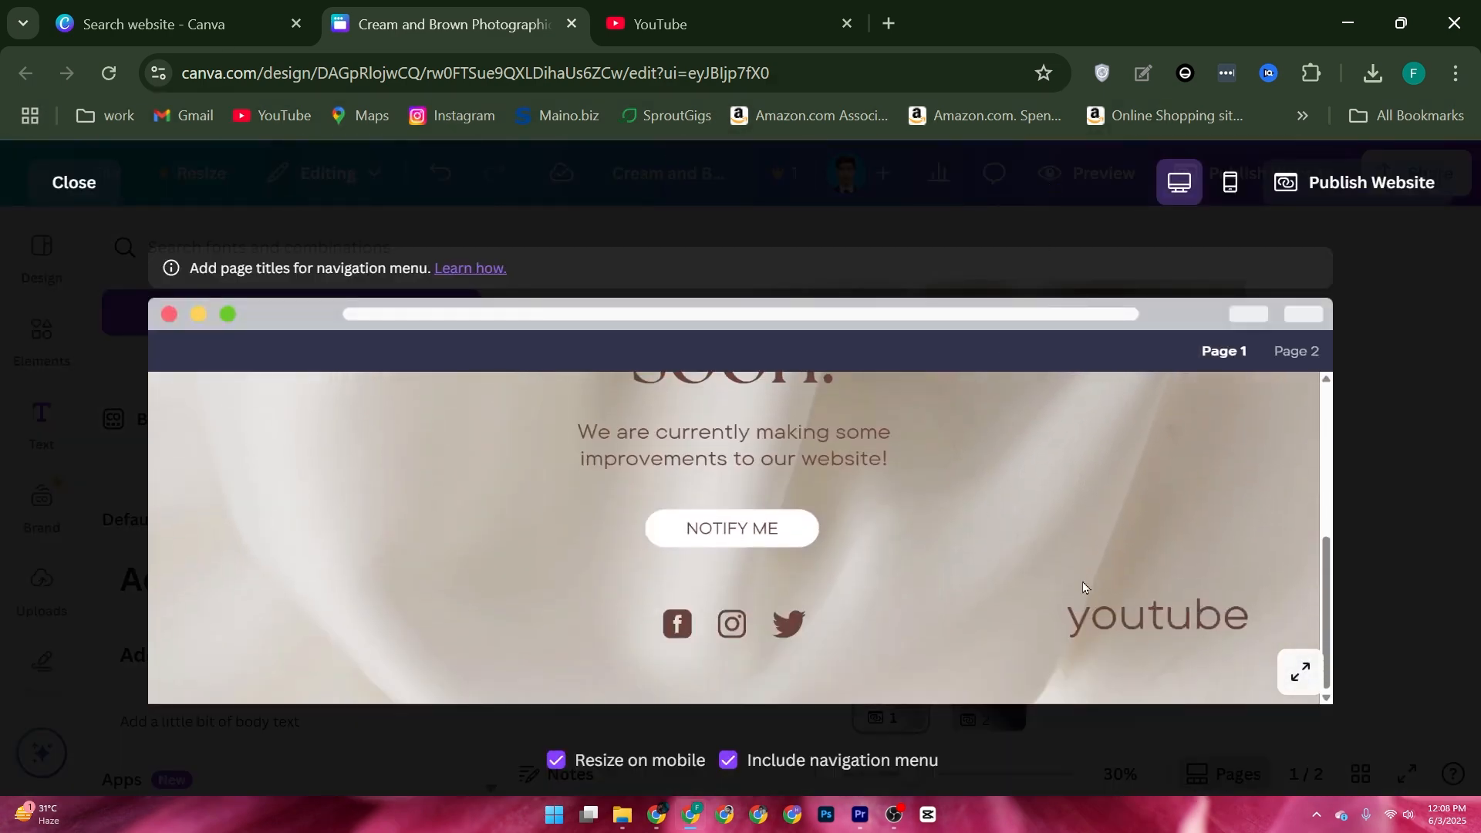
pyautogui.click(1293, 353)
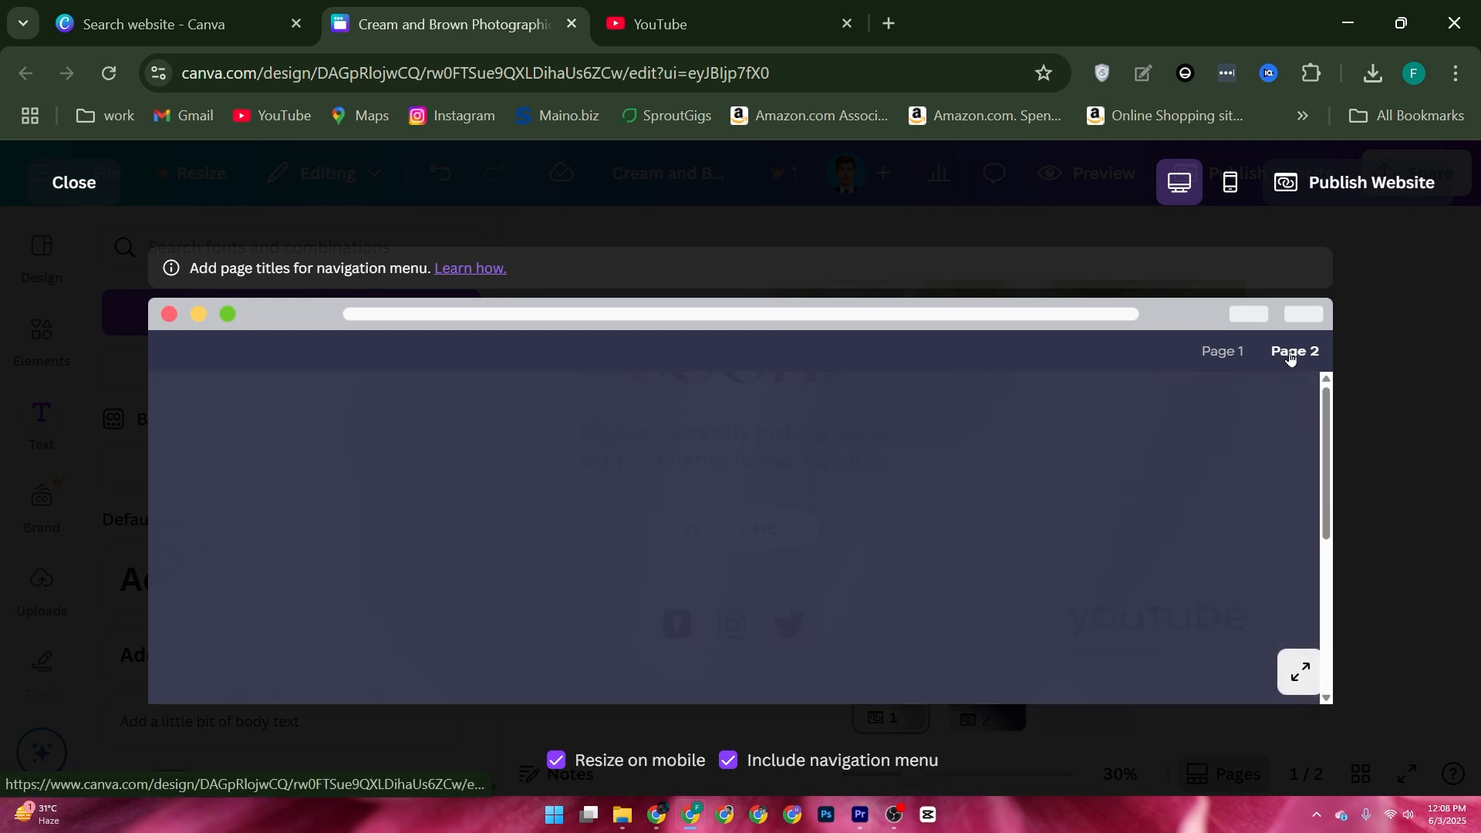
pyautogui.click(1223, 354)
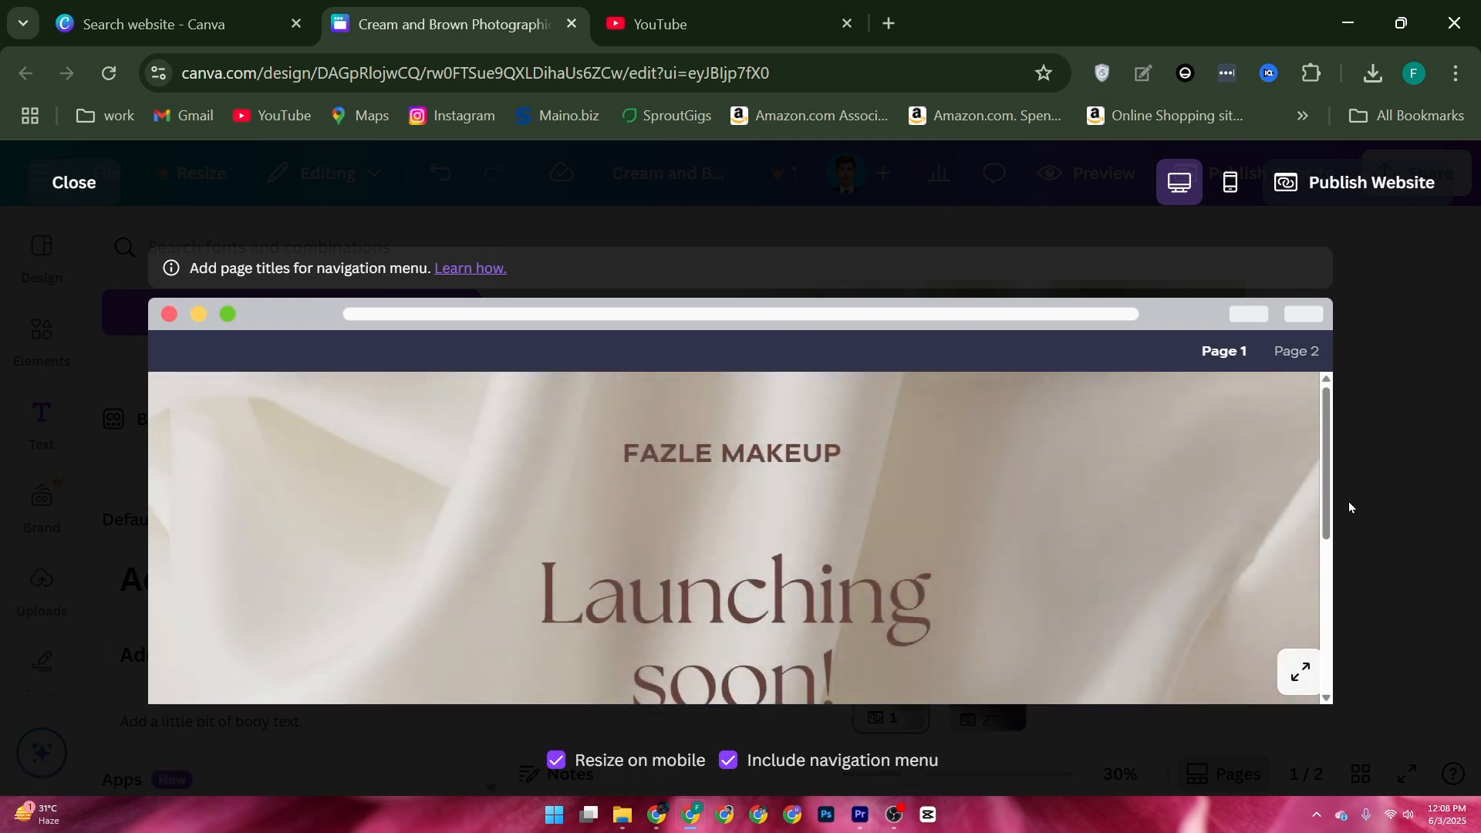
pyautogui.click(1361, 482)
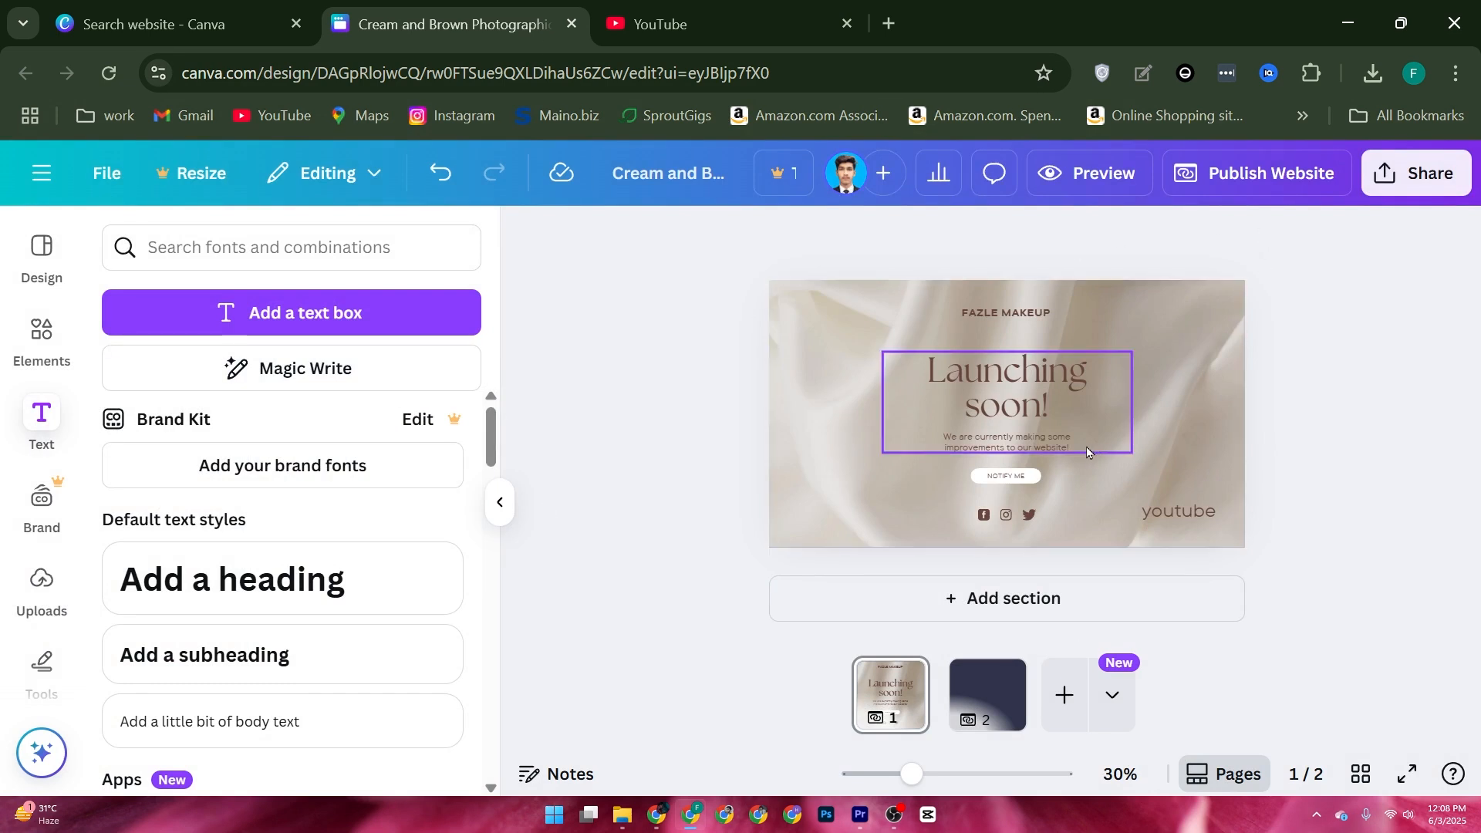
# - Review the design's sharing options, including its access level and export choices, and close them
pyautogui.click(1382, 177)
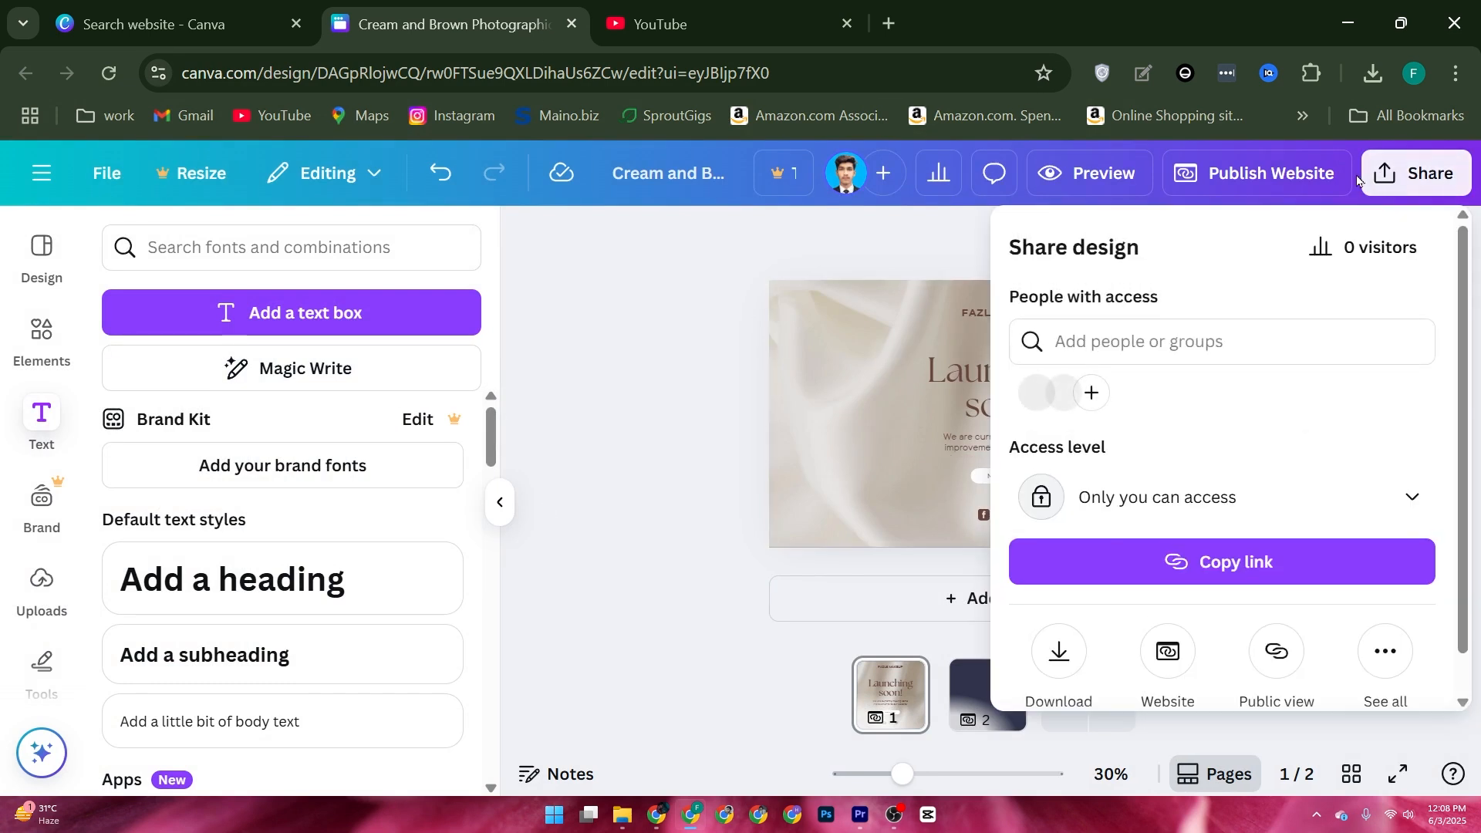
pyautogui.click(684, 332)
pyautogui.click(1408, 184)
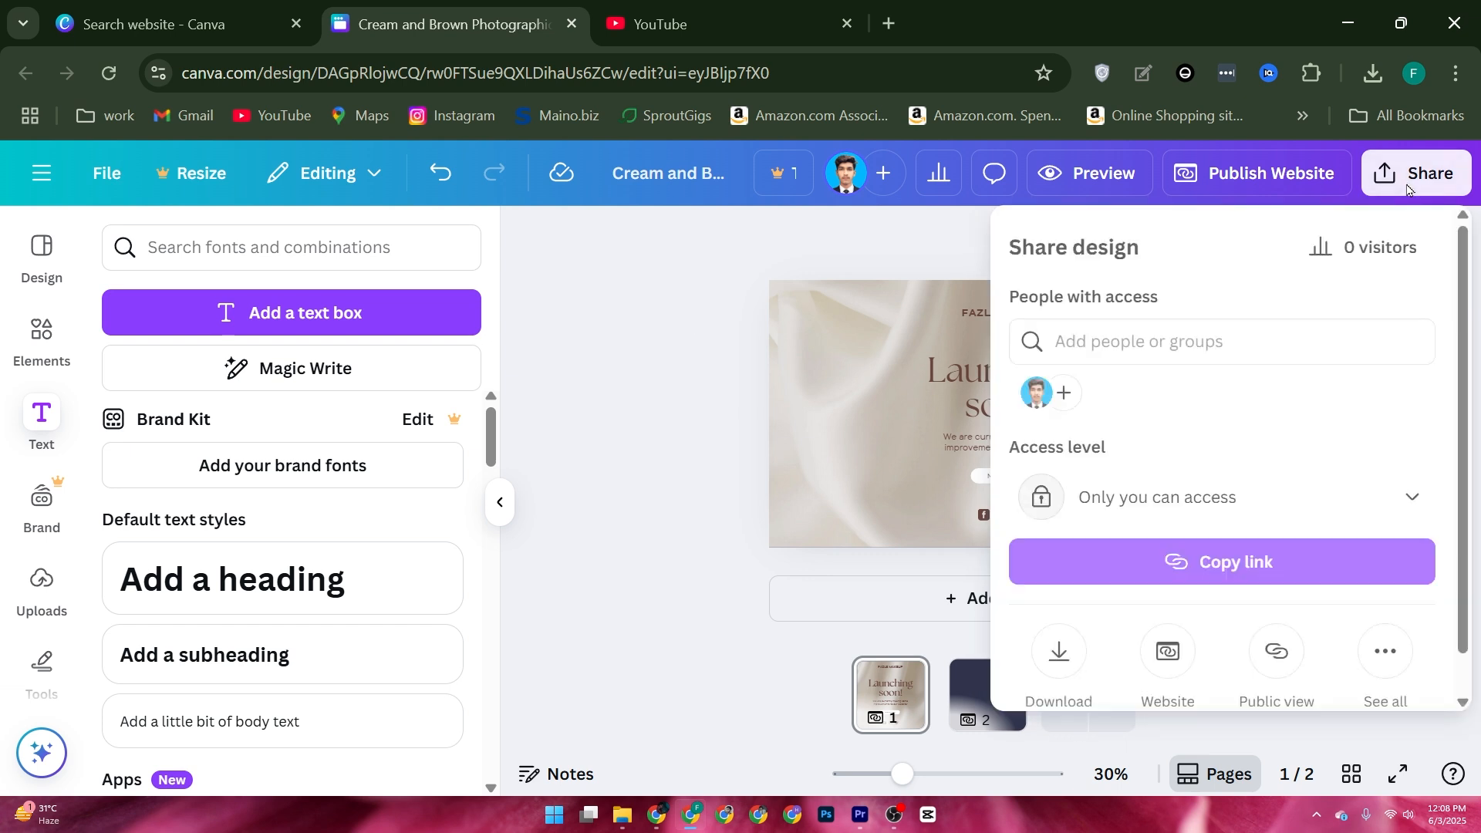
pyautogui.scroll(-1, 1091, 544)
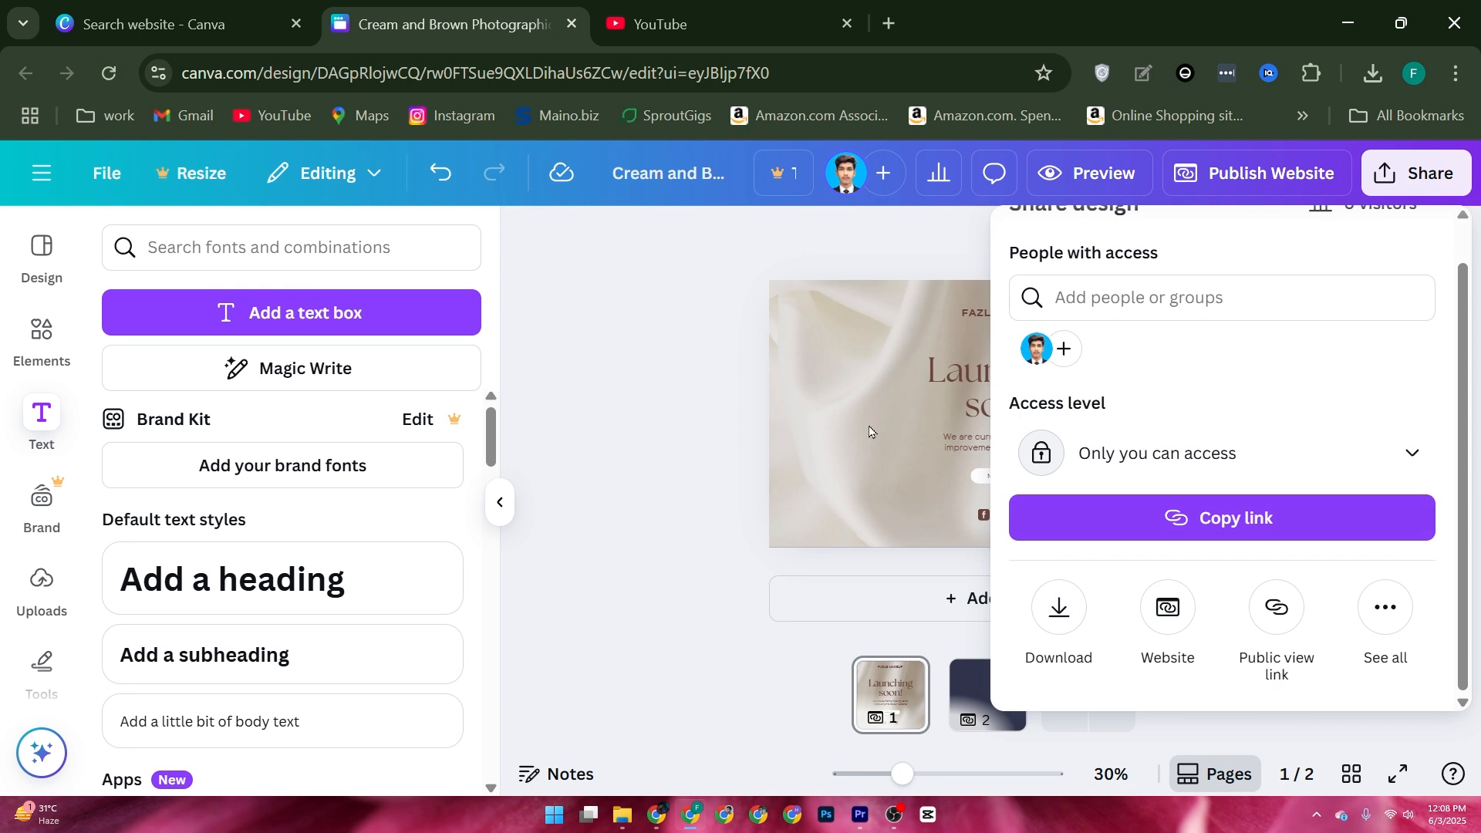
pyautogui.click(722, 322)
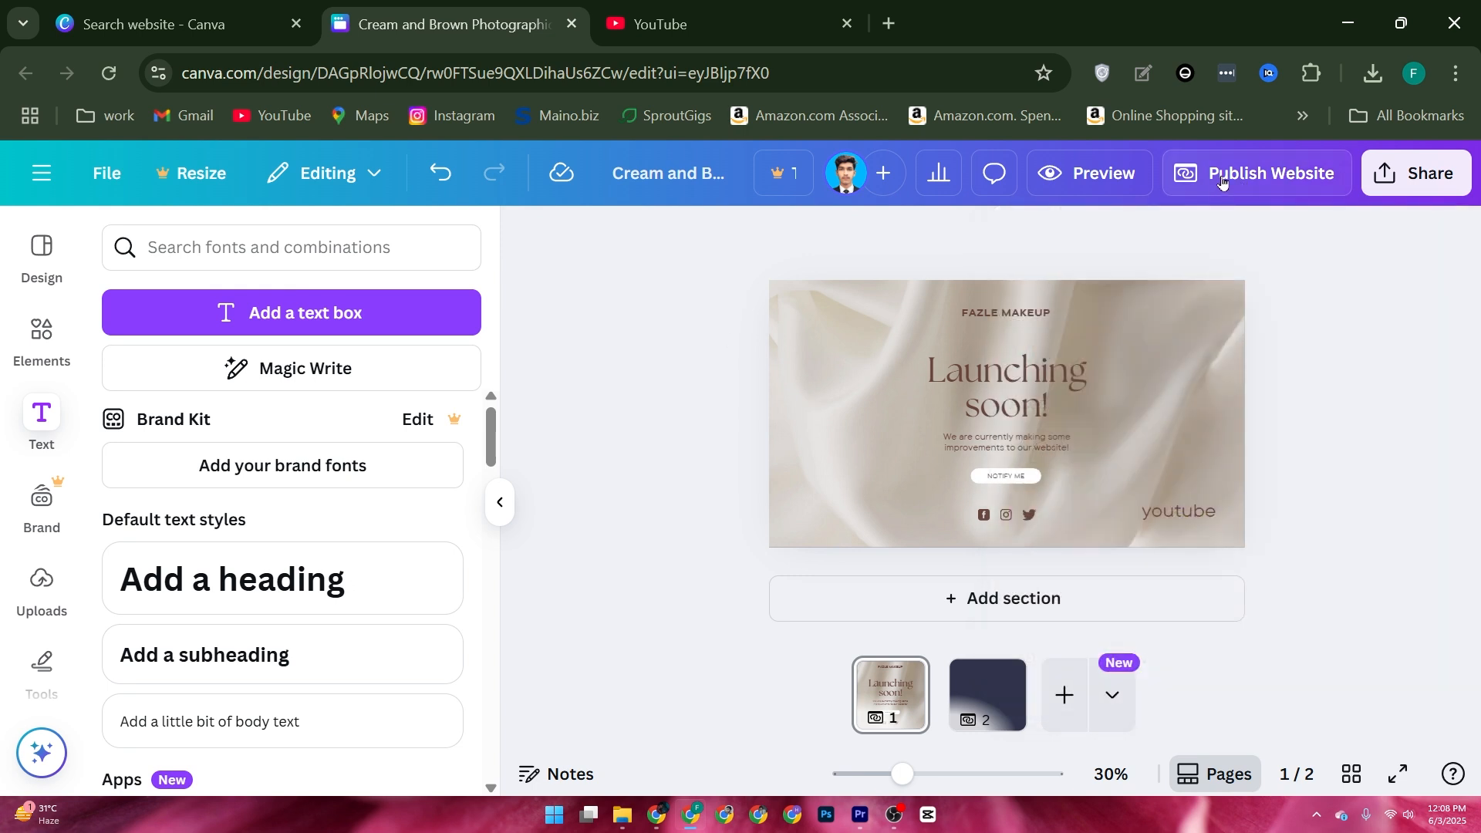
# - Publish the website with mobile resizing and the navigation menu included, and open the live site
pyautogui.click(1221, 177)
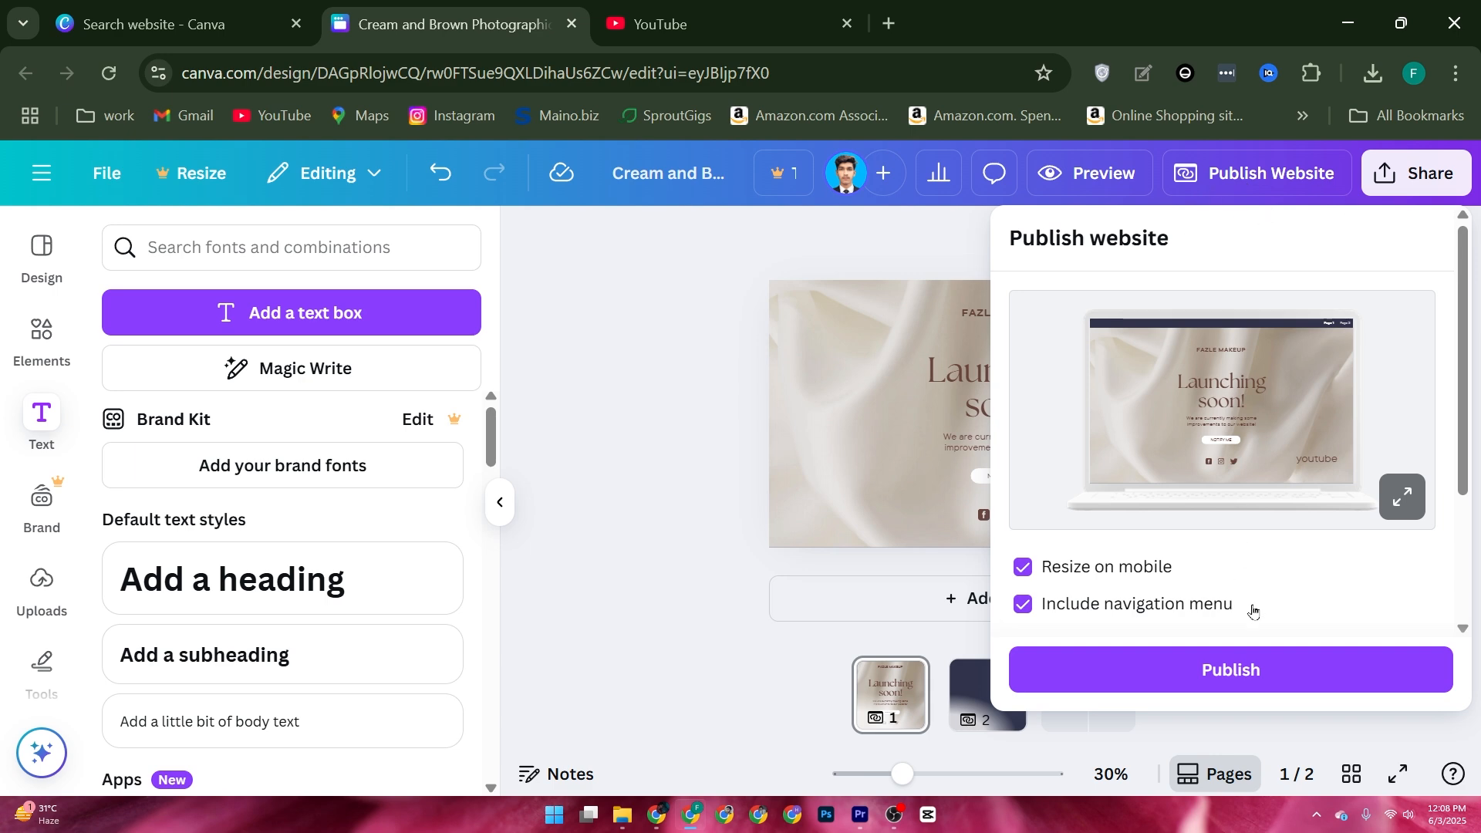
pyautogui.click(1234, 668)
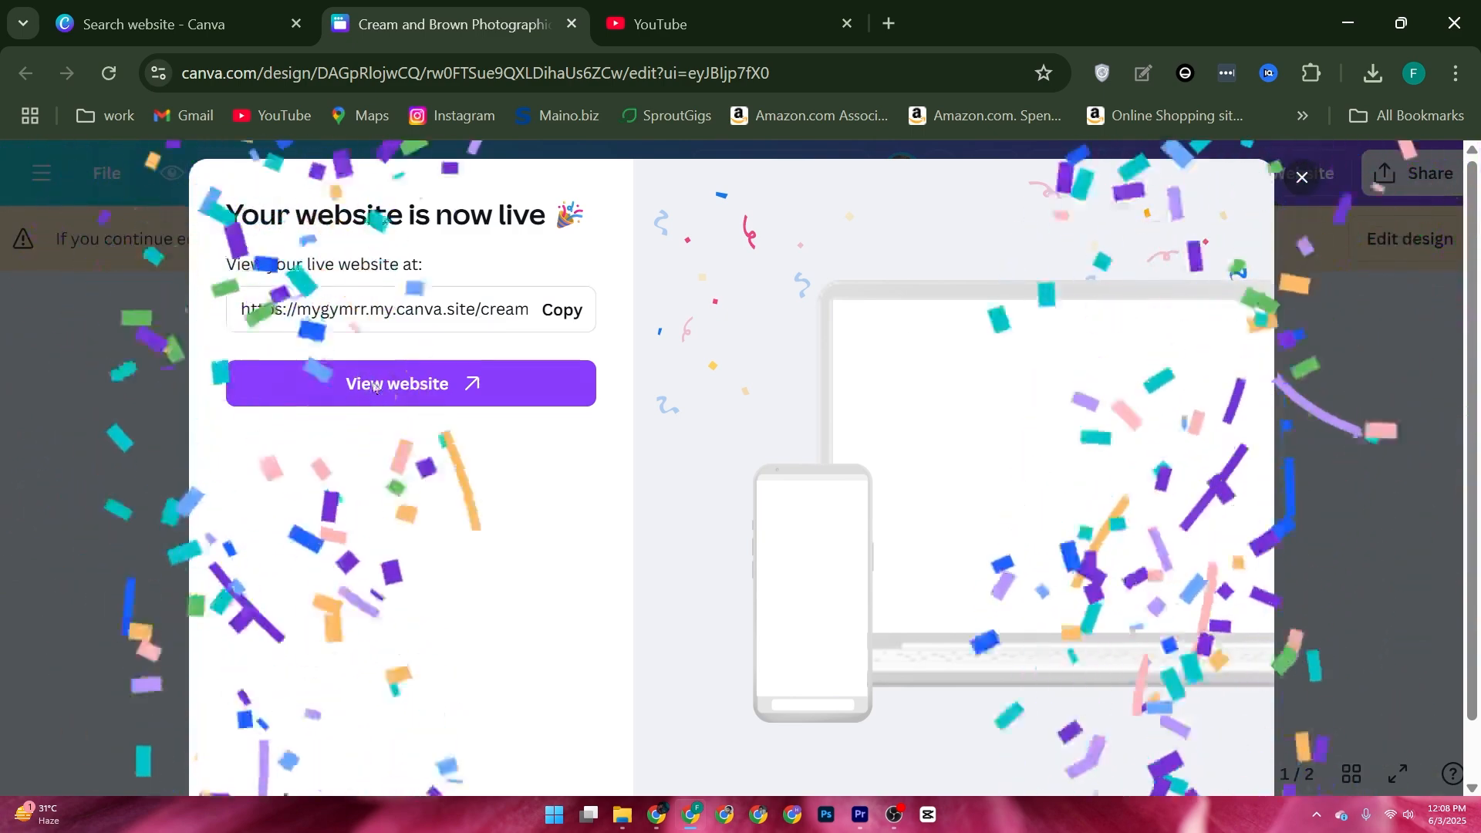
pyautogui.click(474, 395)
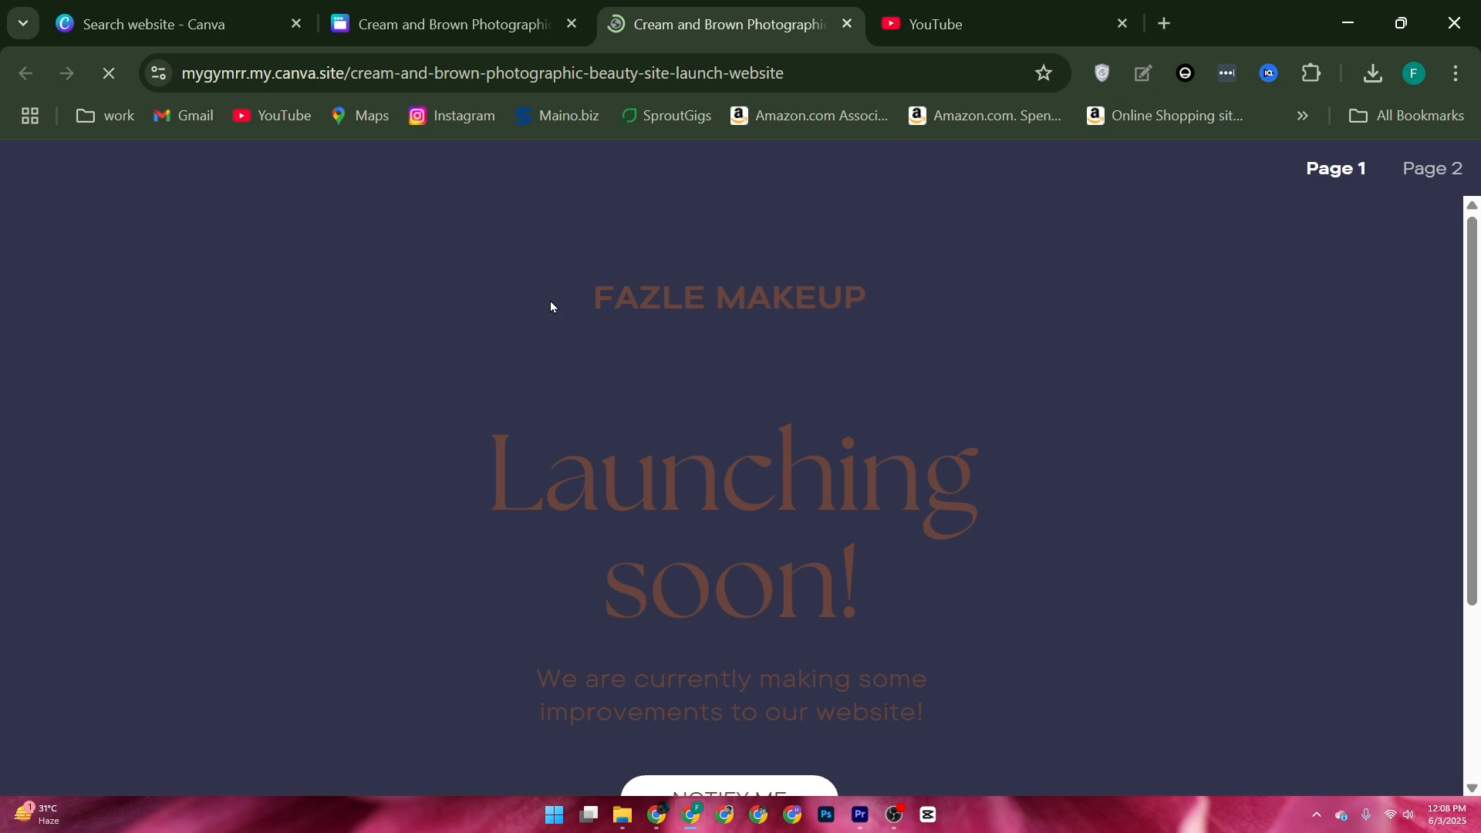
# - Look through the published page from the heading to the social icons and the "youtube" text
pyautogui.scroll(-3, 547, 293)
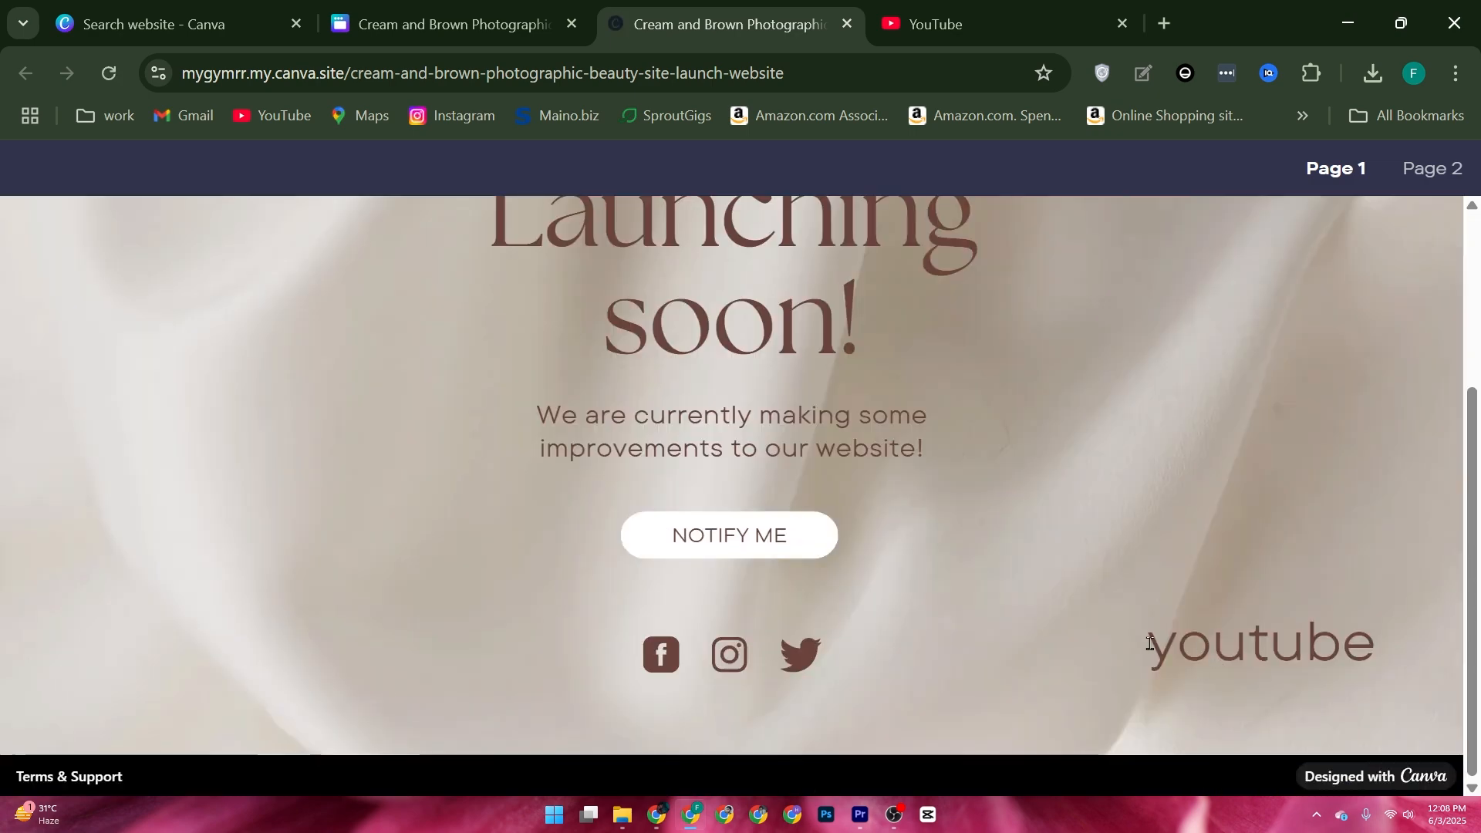
pyautogui.moveTo(1149, 643); pyautogui.dragTo(1398, 637)
pyautogui.scroll(3, 809, 467)
pyautogui.scroll(-3, 814, 569)
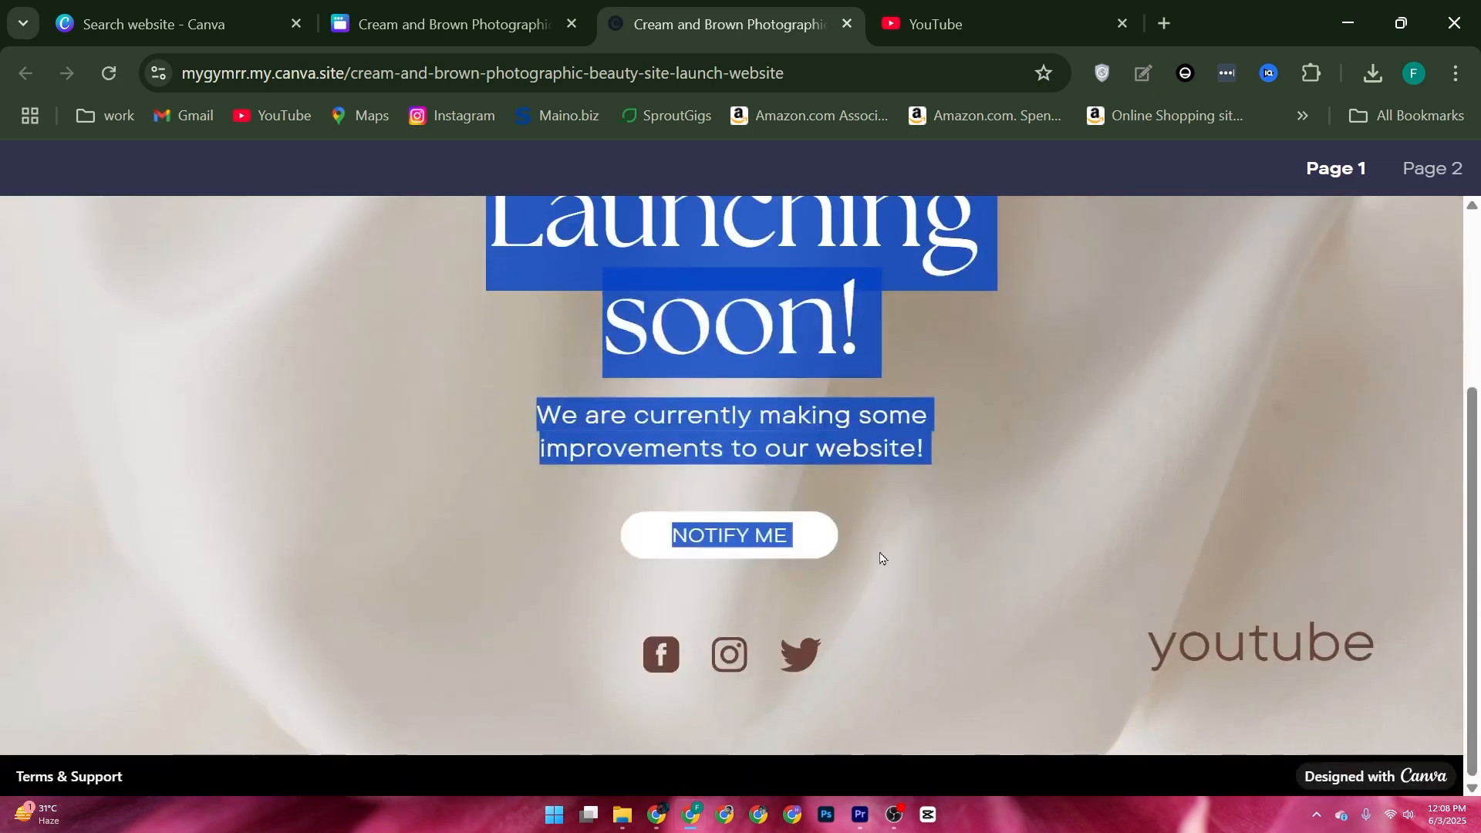
pyautogui.click(901, 488)
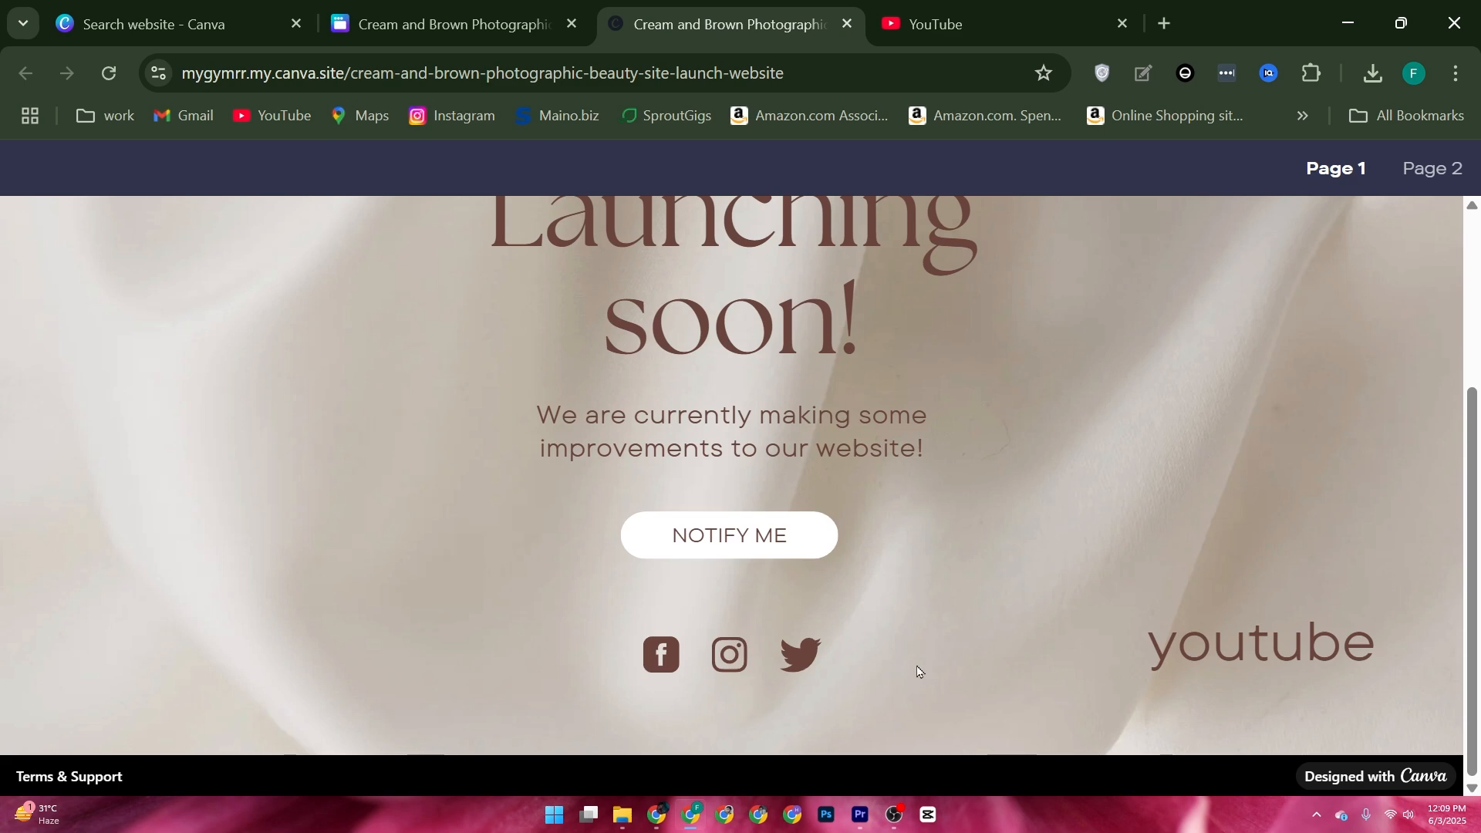
# - Return to the website design, dismiss the publishing confirmation and reopen the design for editing
pyautogui.click(463, 26)
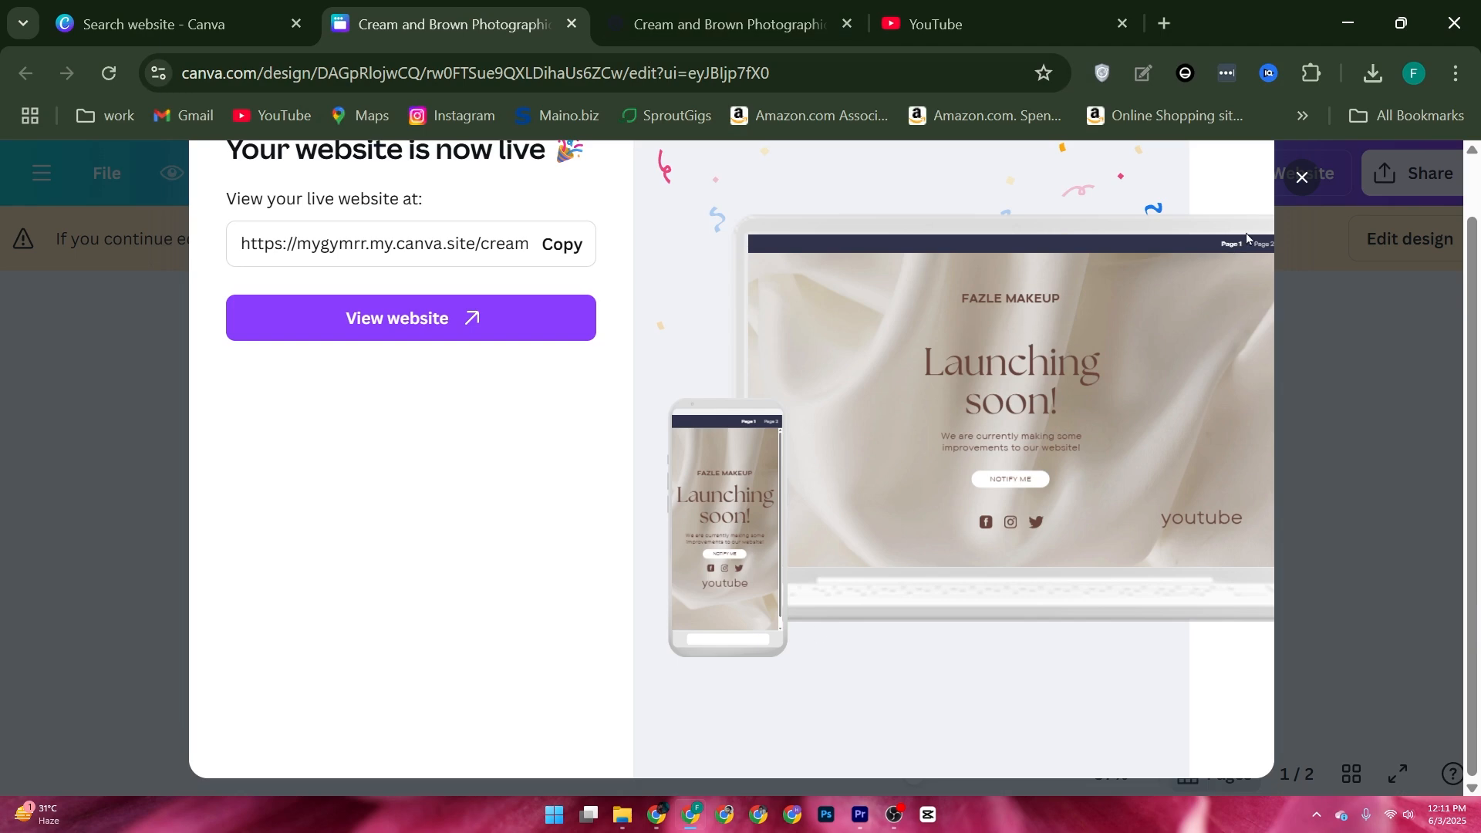
pyautogui.click(1300, 177)
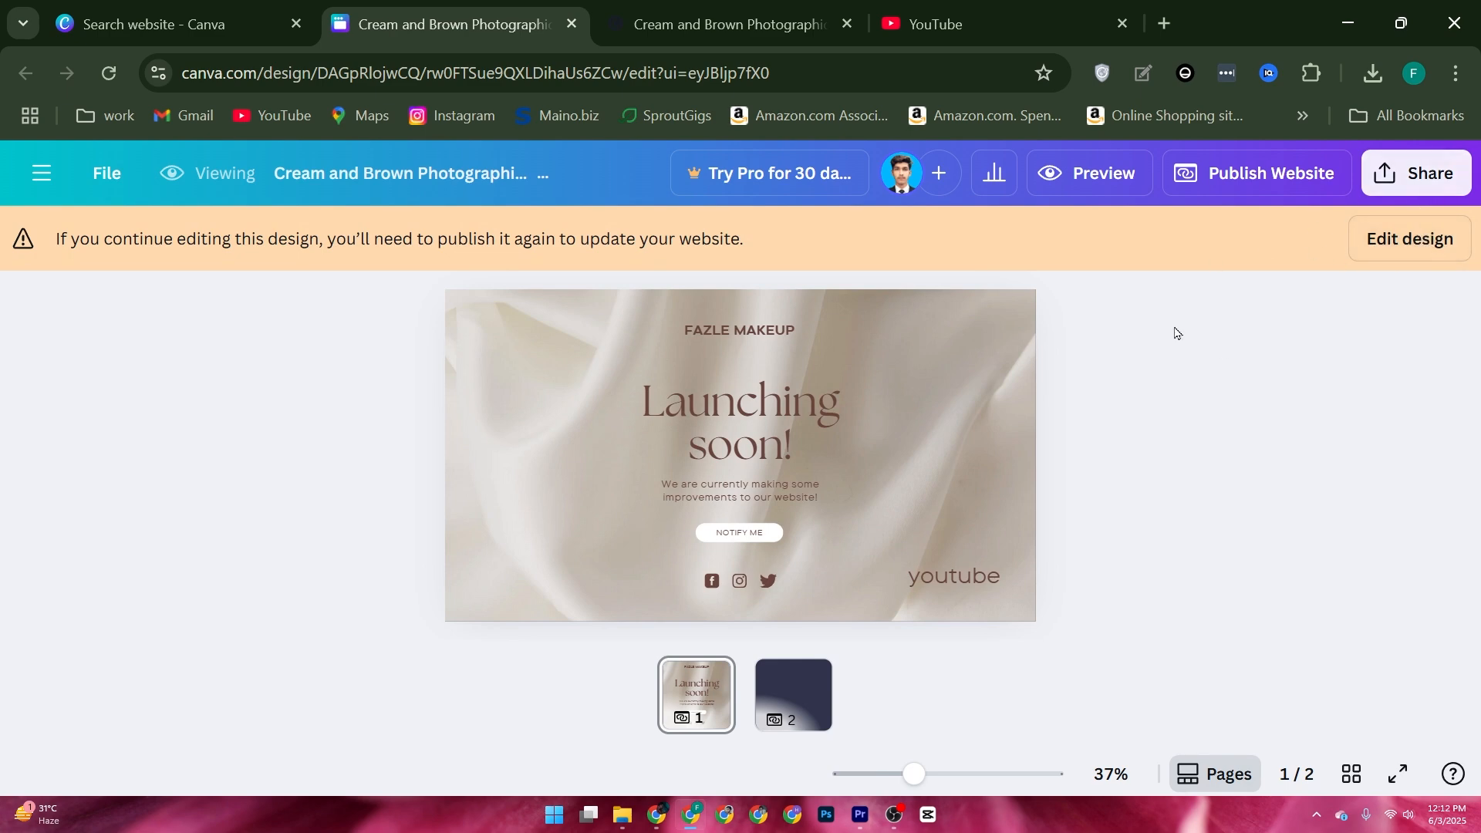
pyautogui.click(1408, 243)
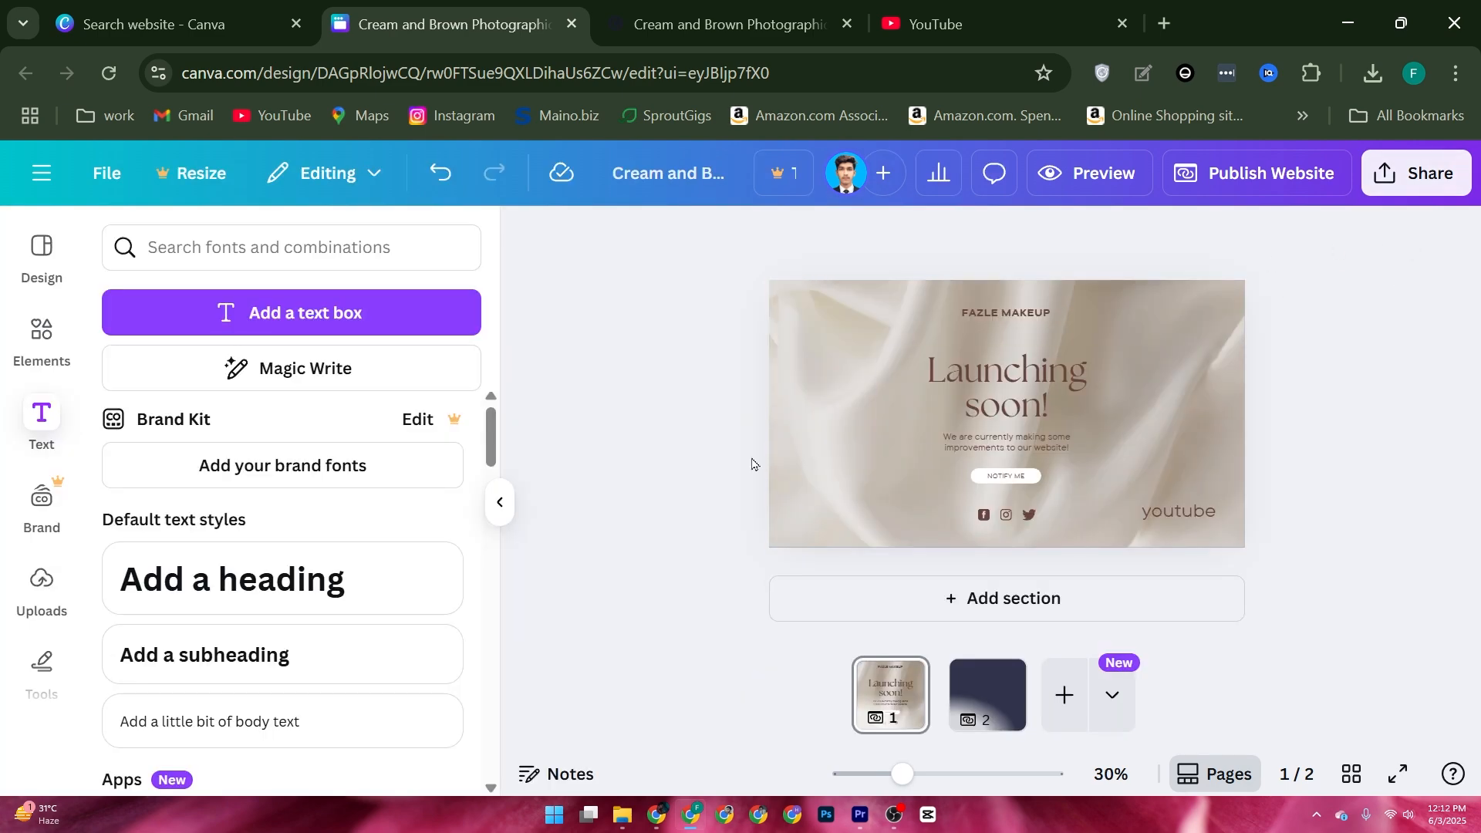
# - Review the live website's republishing options and website URL from the sharing options, and close them
pyautogui.click(1408, 185)
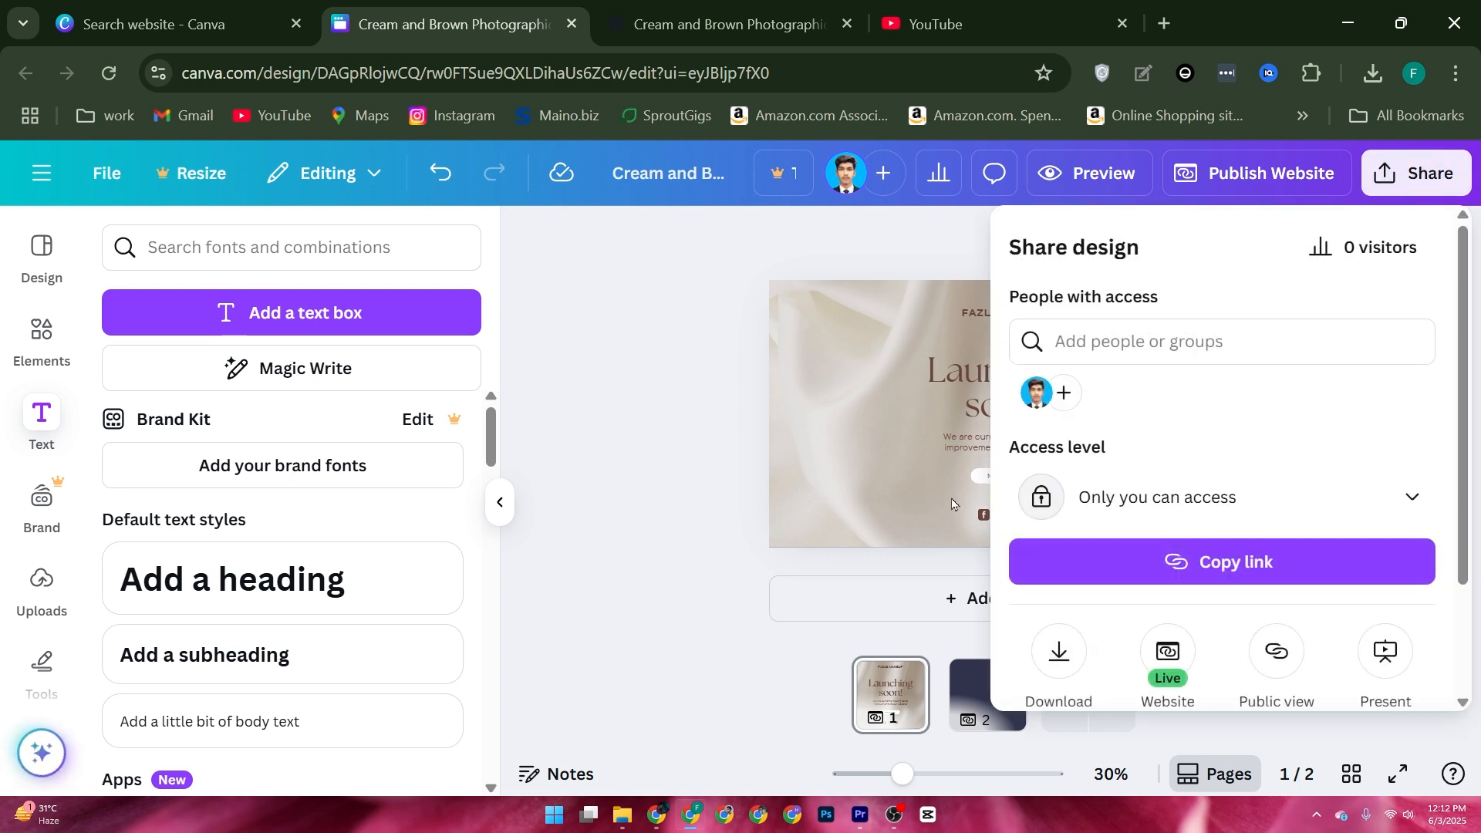
pyautogui.scroll(-2, 1106, 595)
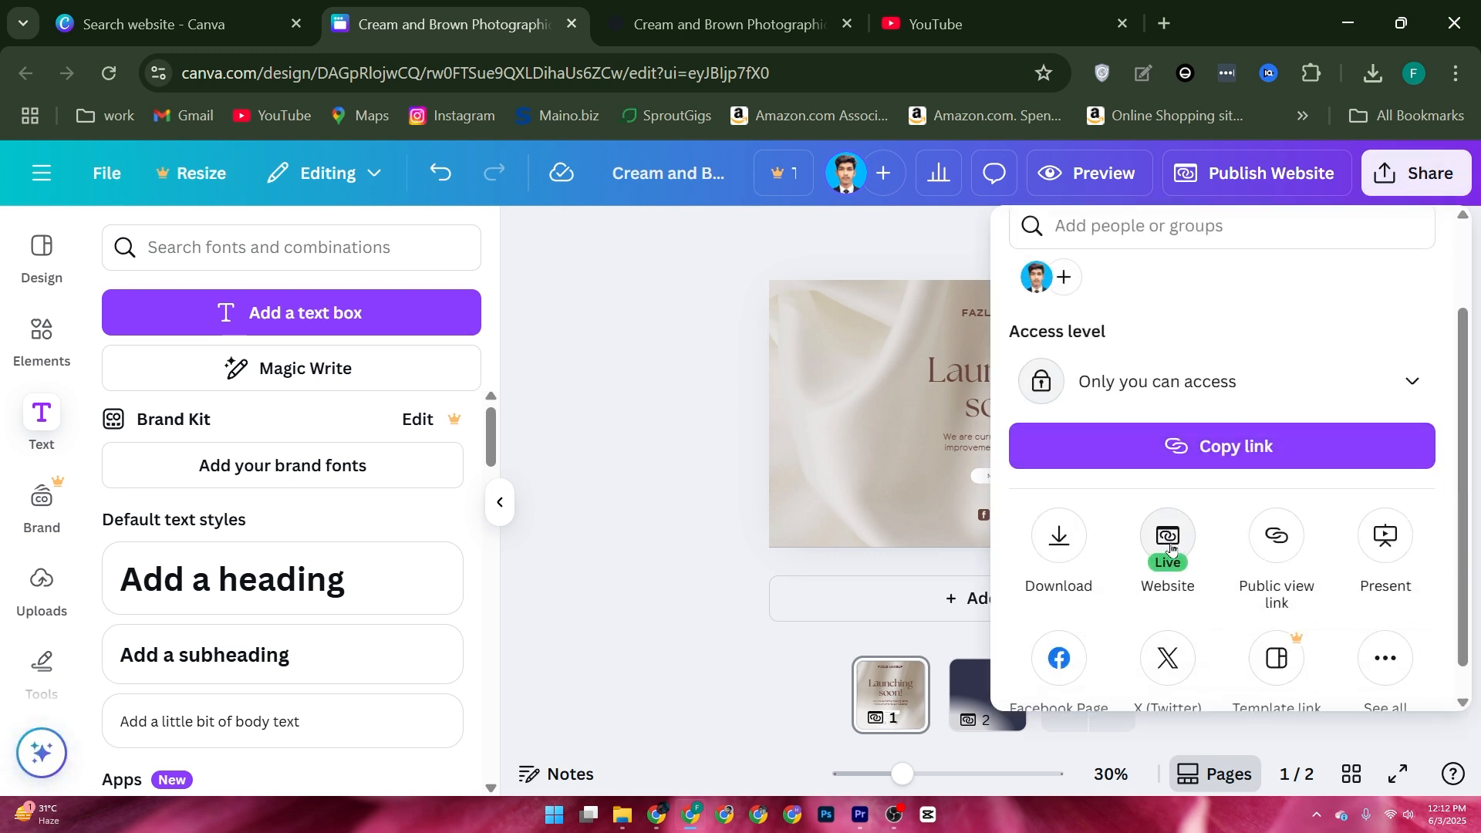
pyautogui.click(1168, 539)
pyautogui.scroll(-3, 1176, 548)
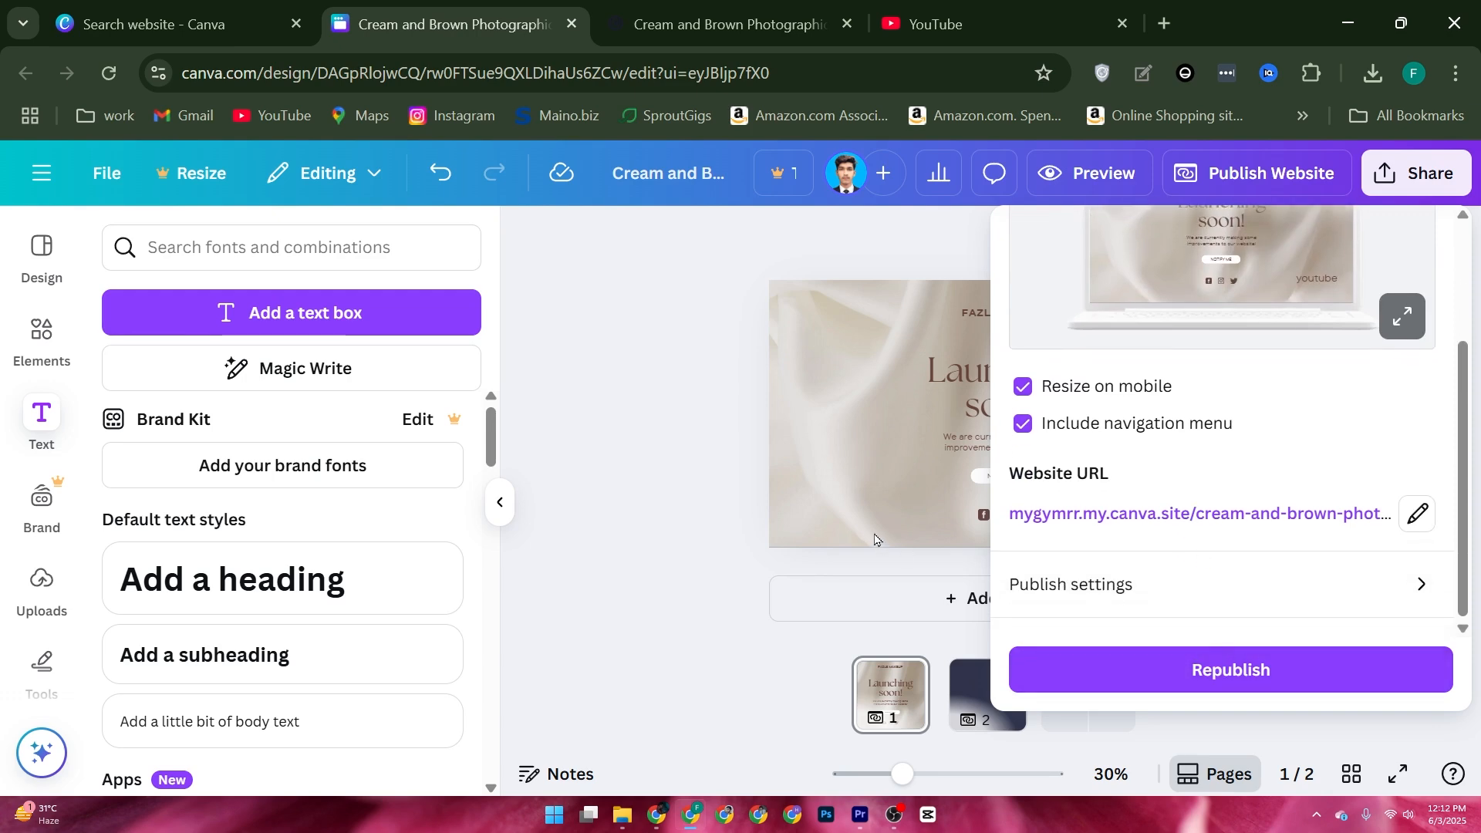
pyautogui.click(618, 461)
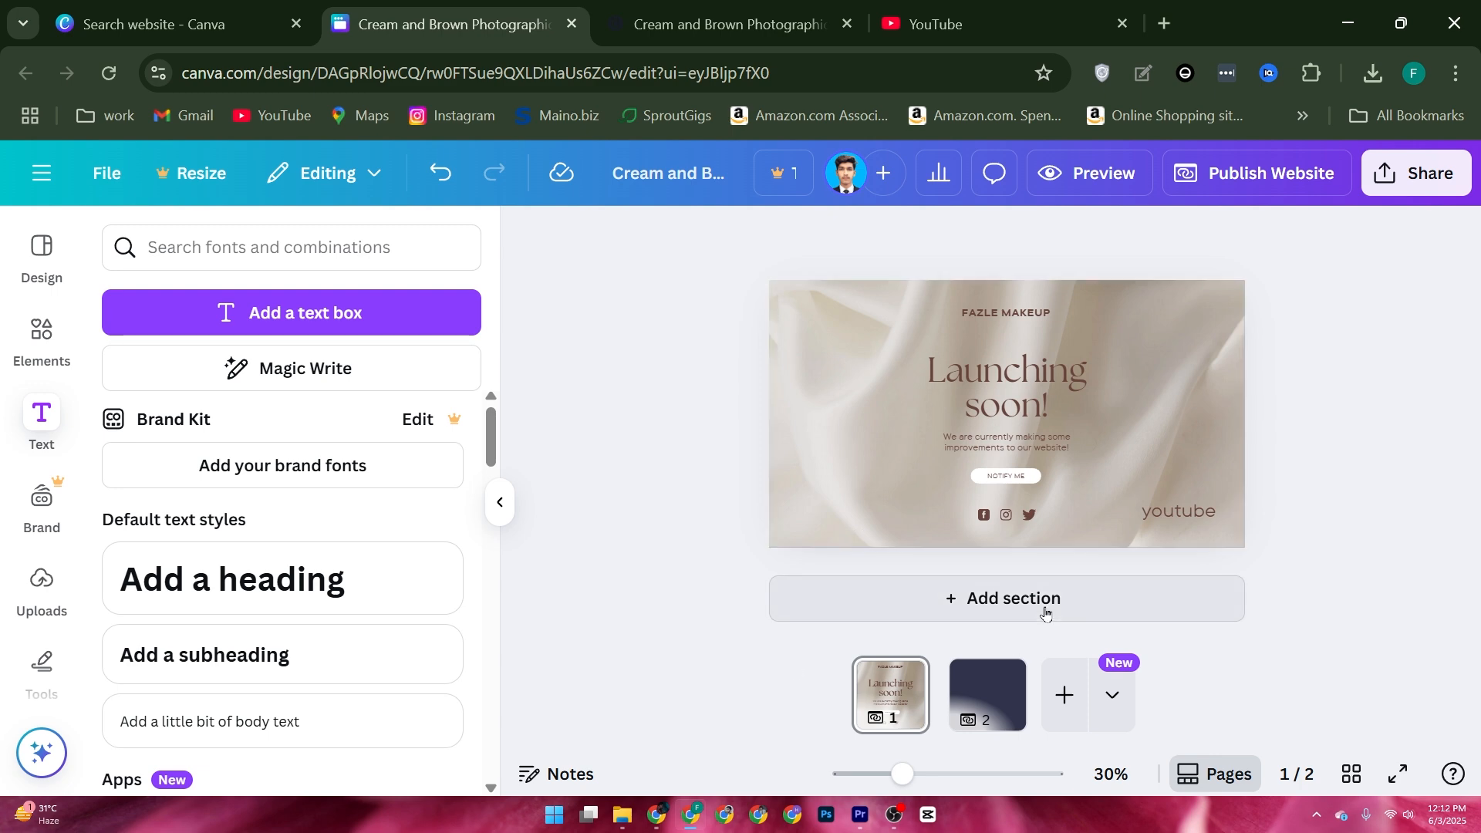